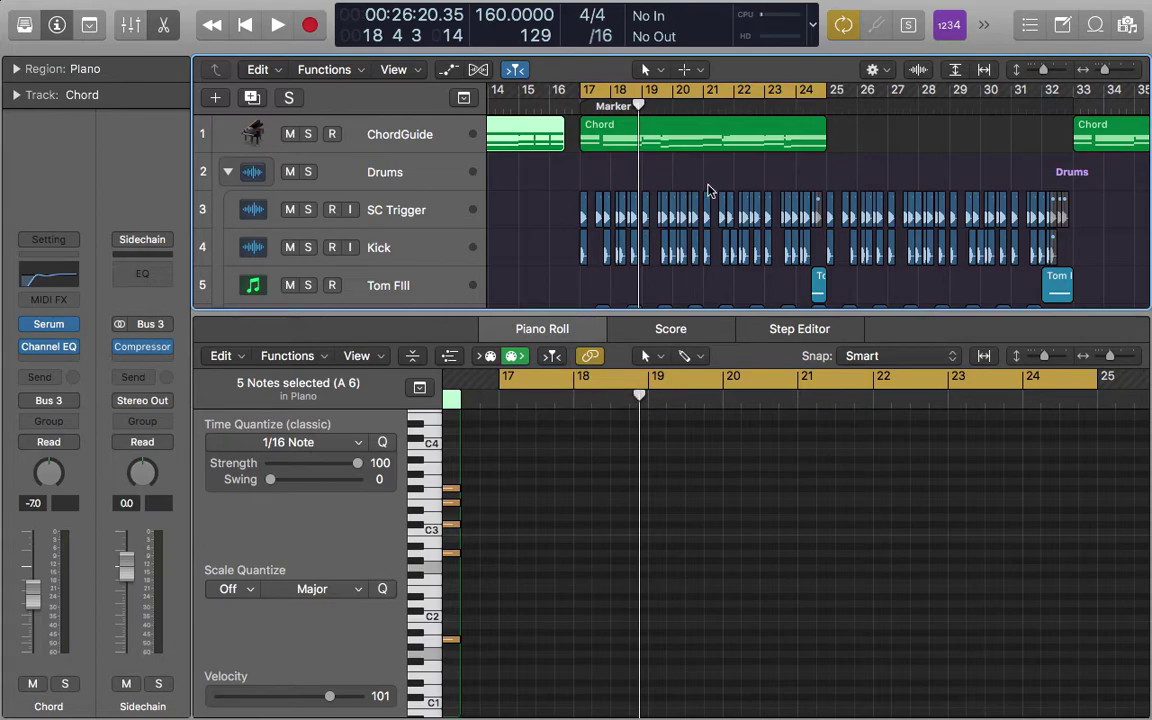
- Open the ChordGuide track's Chord region in the Piano Roll
scroll(724, 170, "down", 1)
scroll(718, 210, "down", 2)
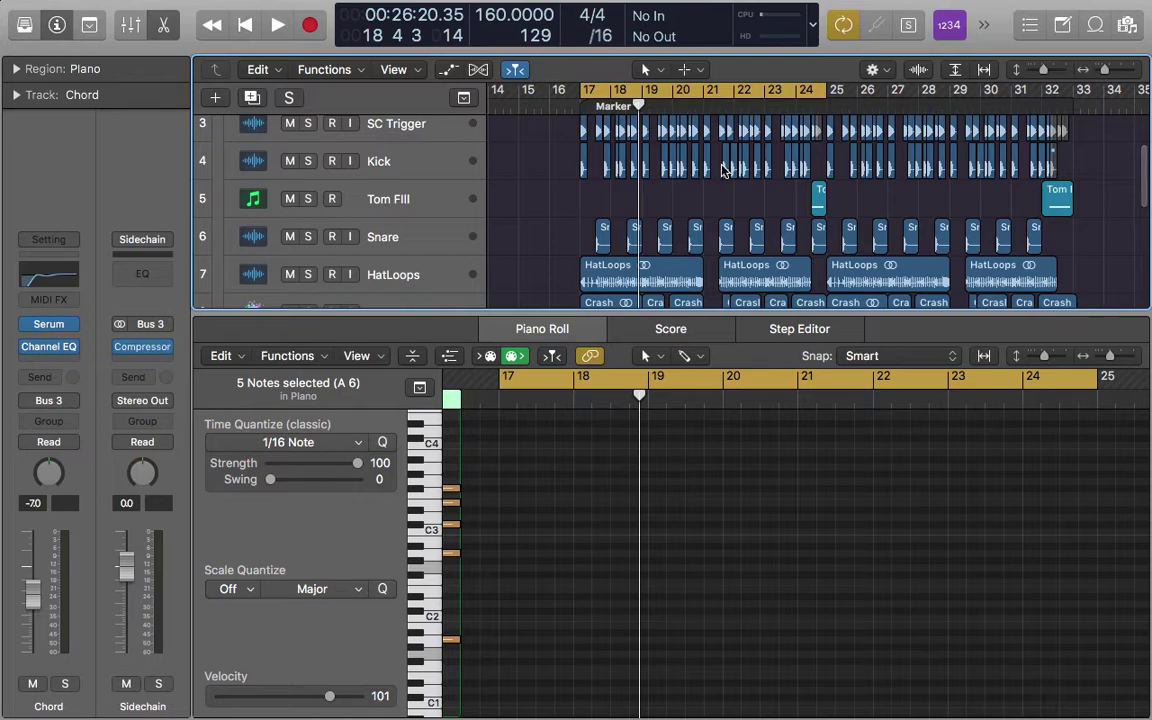
scroll(718, 213, "down", 1)
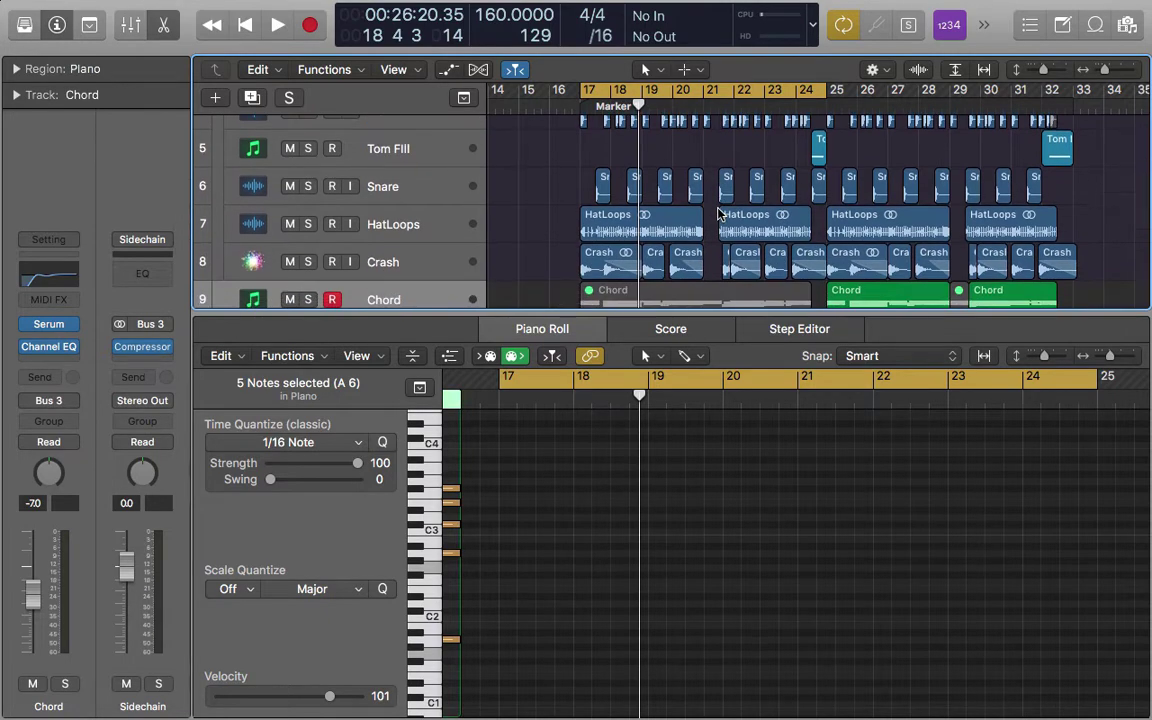
scroll(718, 213, "up", 4)
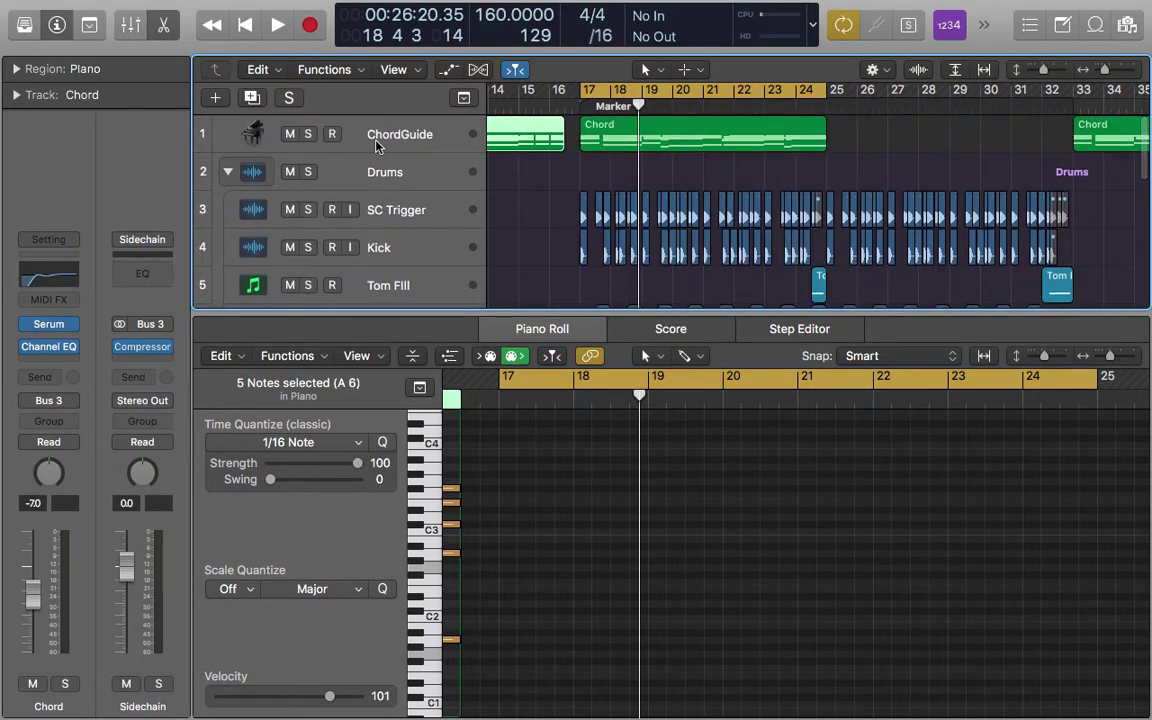
left_click(678, 124)
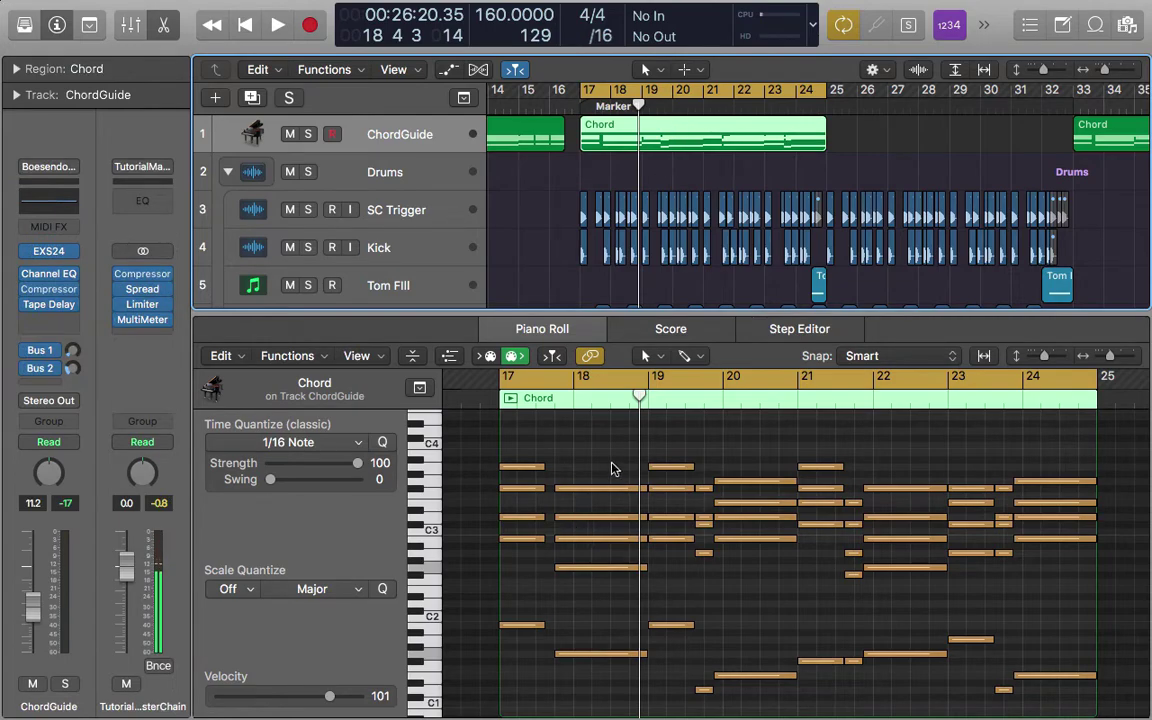
scroll(613, 469, "down", 3)
scroll(613, 469, "up", 4)
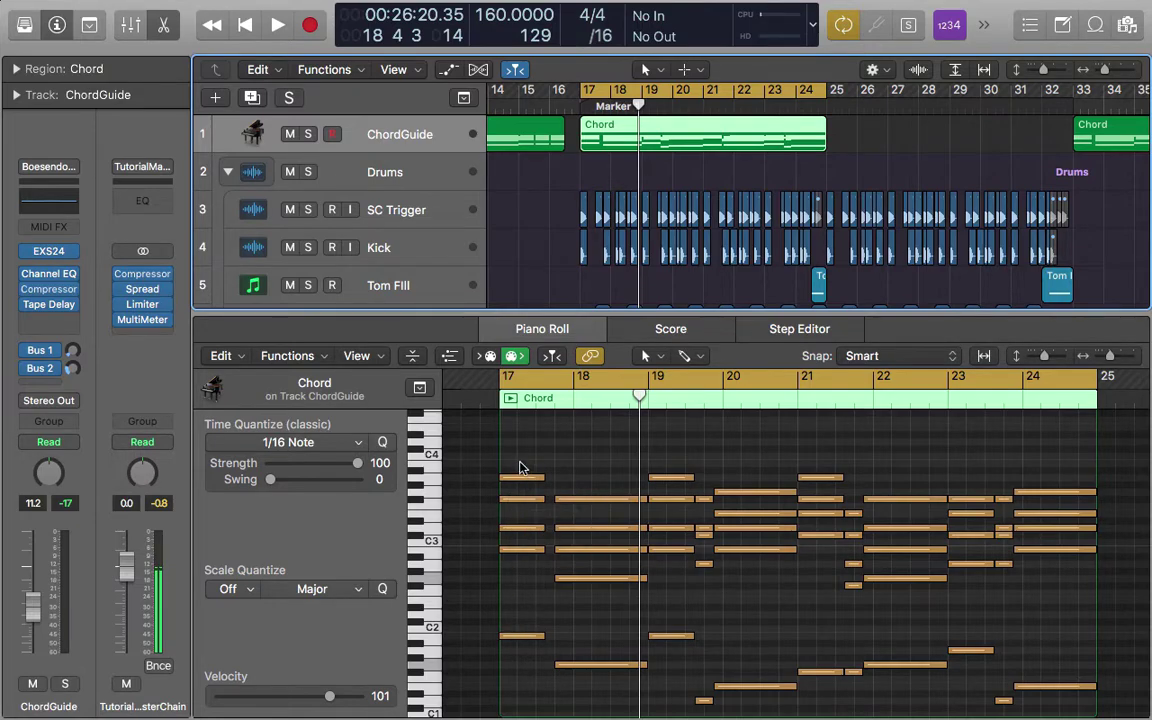
- Select the bar-17, bar-19 and D maj7 chords to read their names
left_click_drag(545, 643, 604, 712)
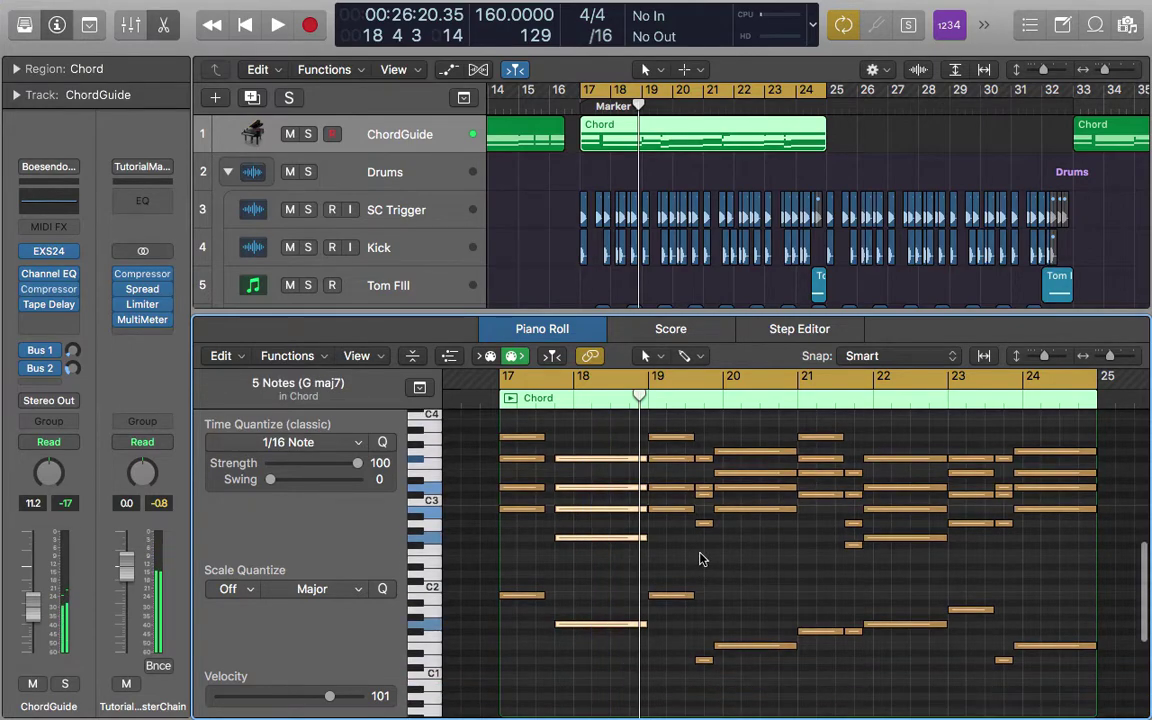
left_click_drag(671, 427, 690, 635)
left_click(700, 445)
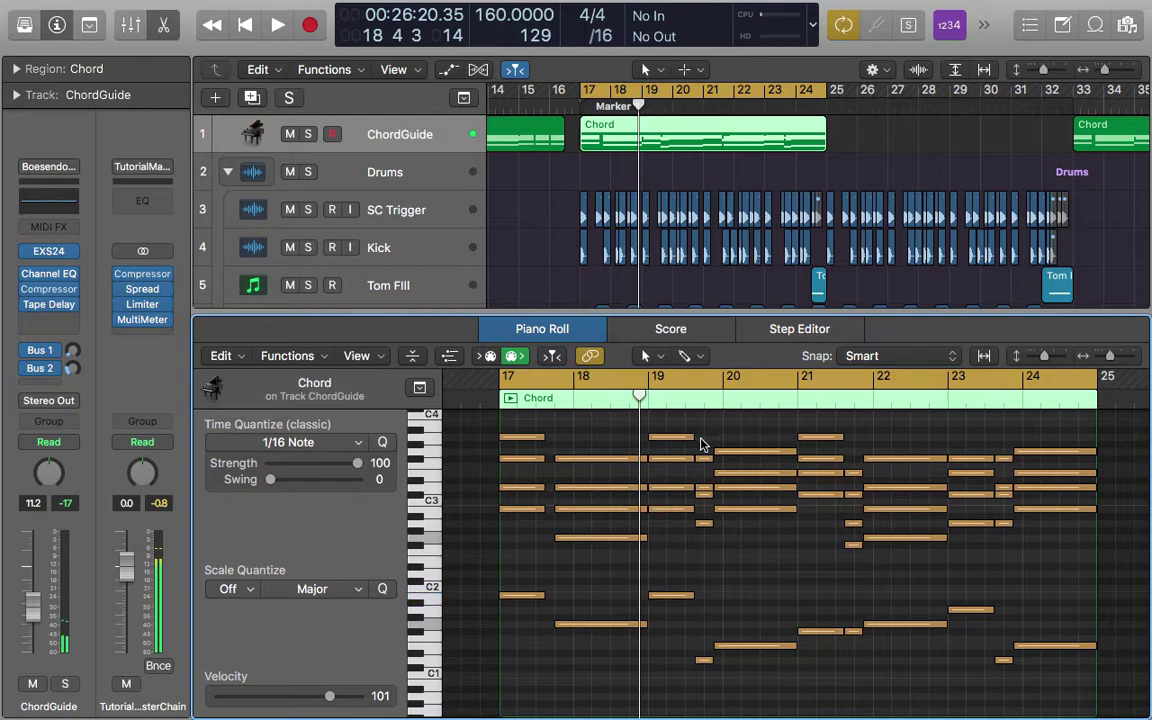
left_click_drag(701, 445, 700, 668)
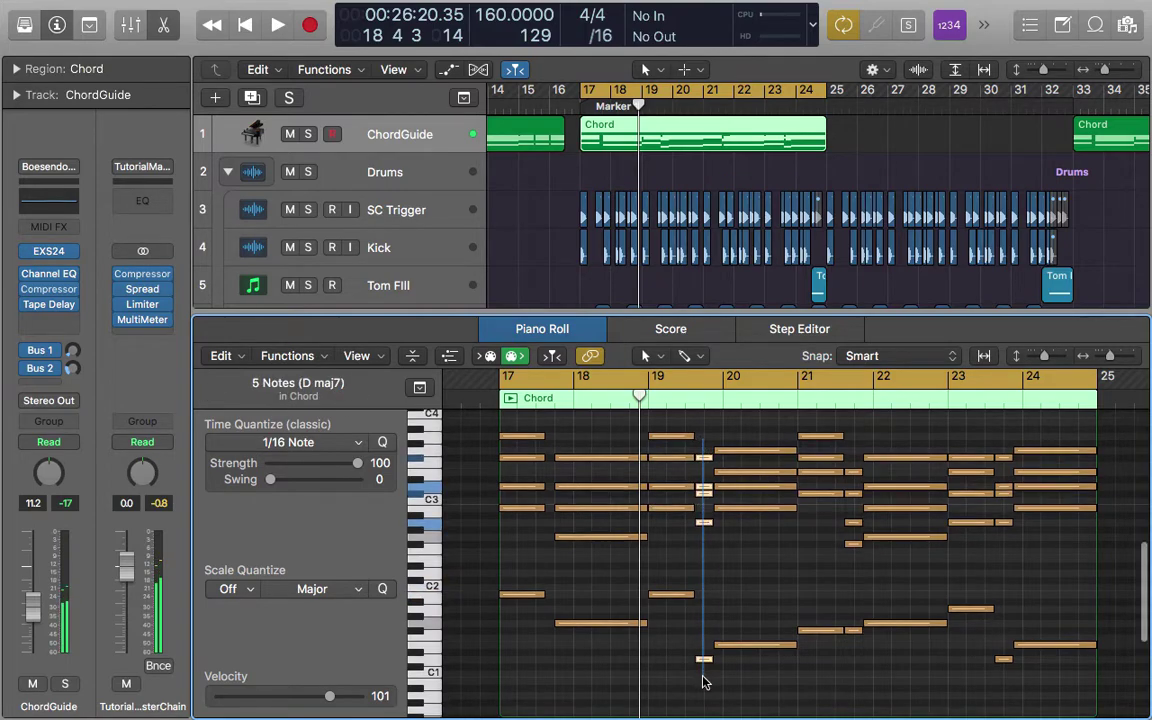
left_click(740, 559)
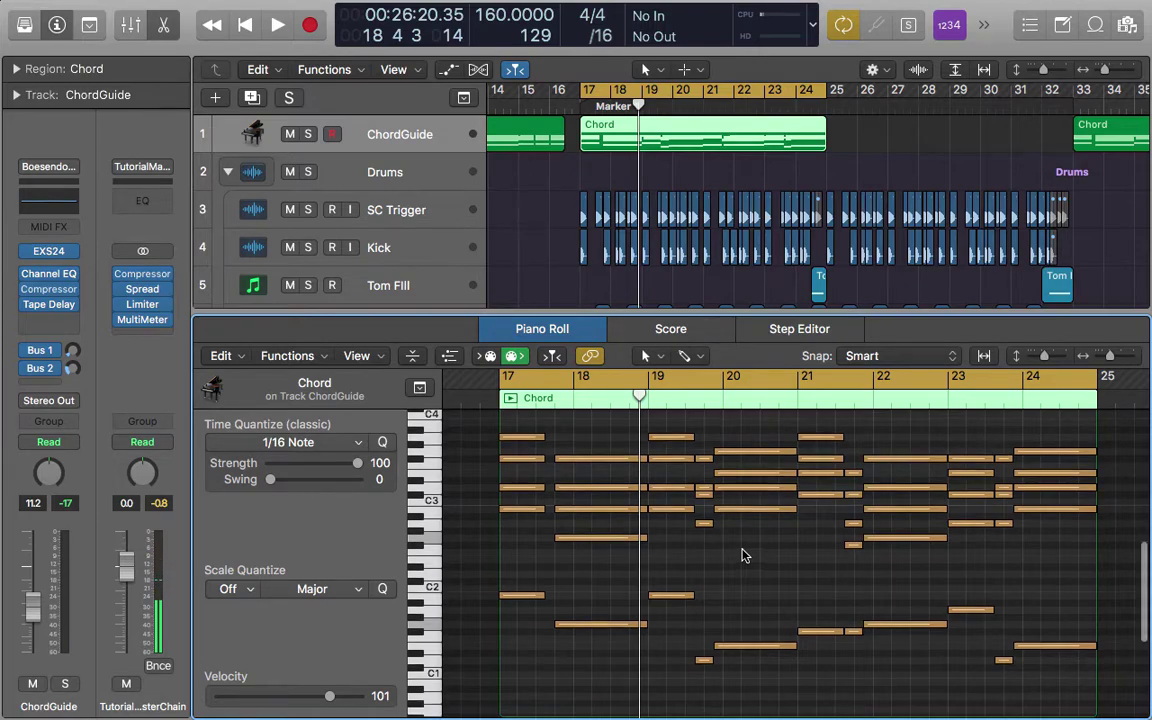
scroll(742, 556, "up", 2)
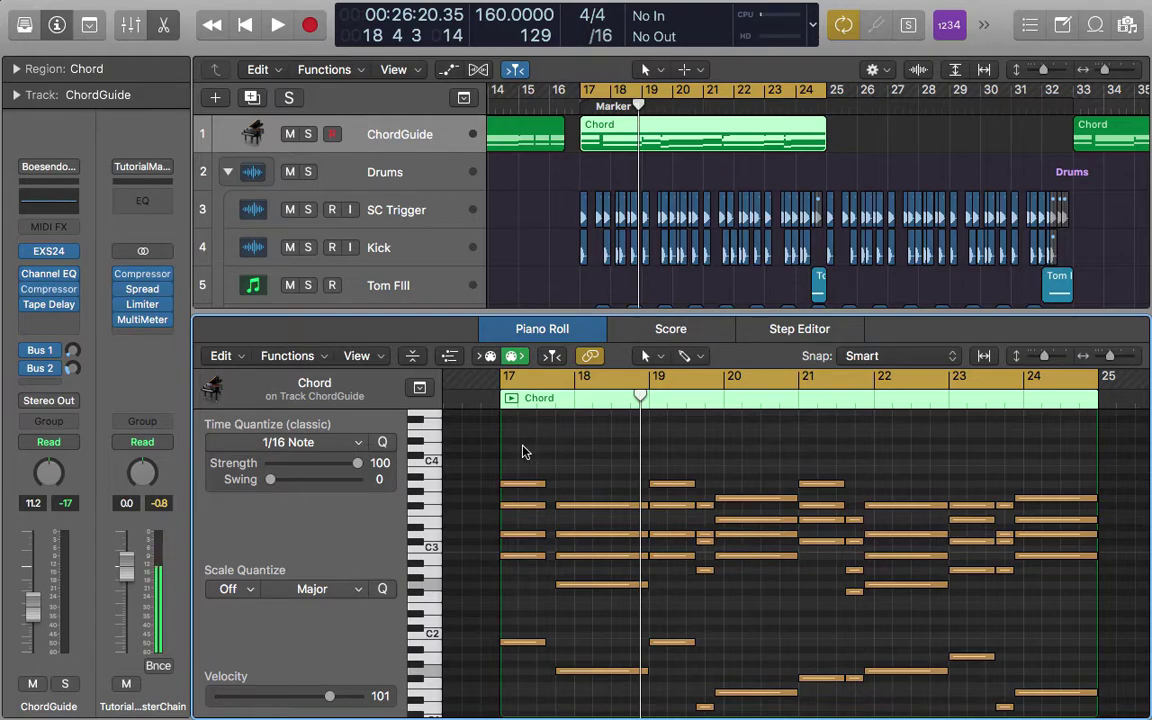
scroll(580, 461, "down", 2)
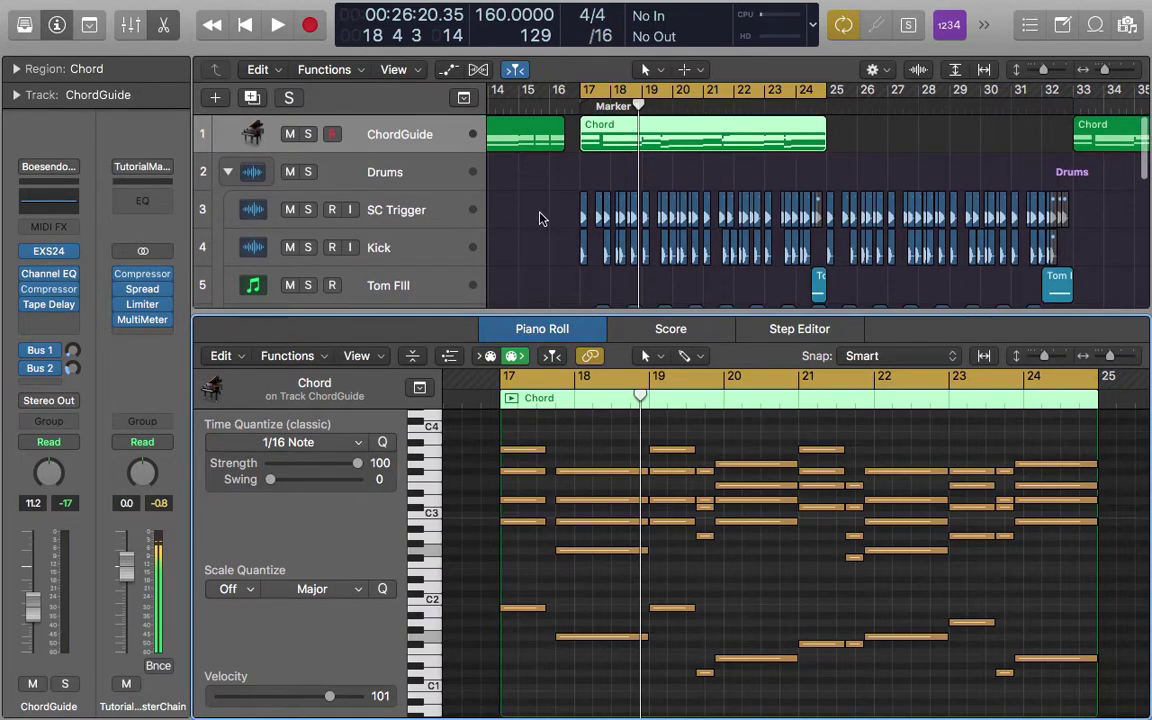
- Audition the ChordGuide chords soloed from bar 17, then unsolo the track
left_click(310, 134)
key("space")
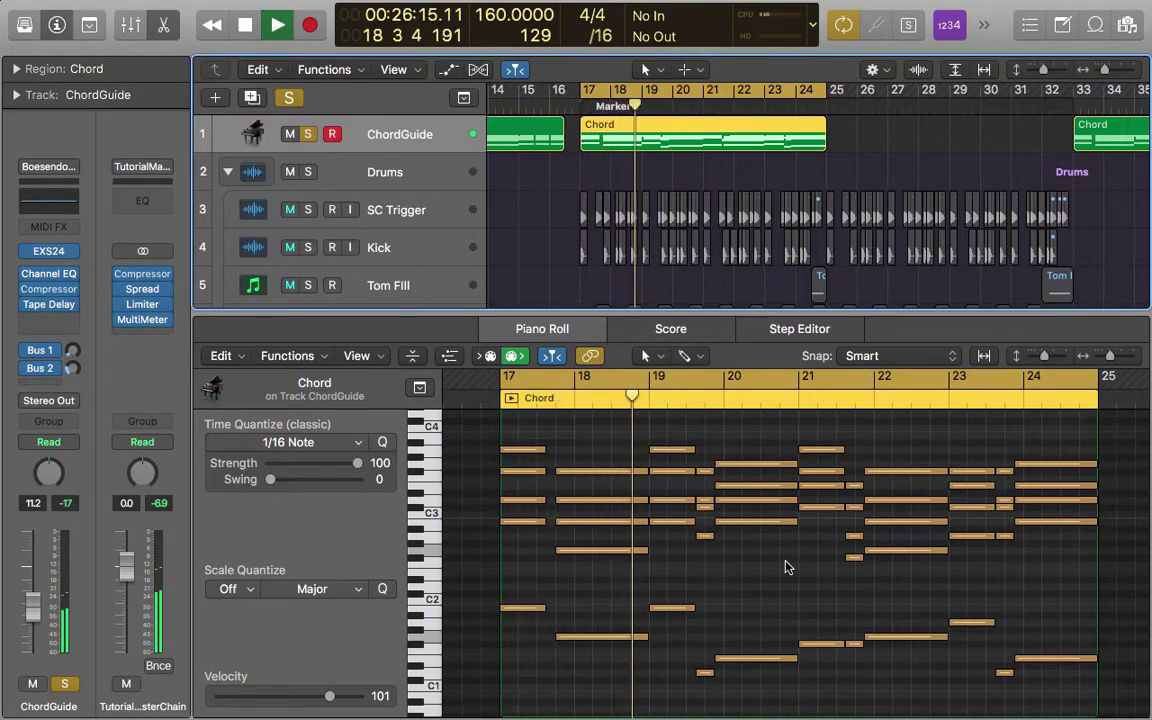
scroll(786, 567, "right", 2)
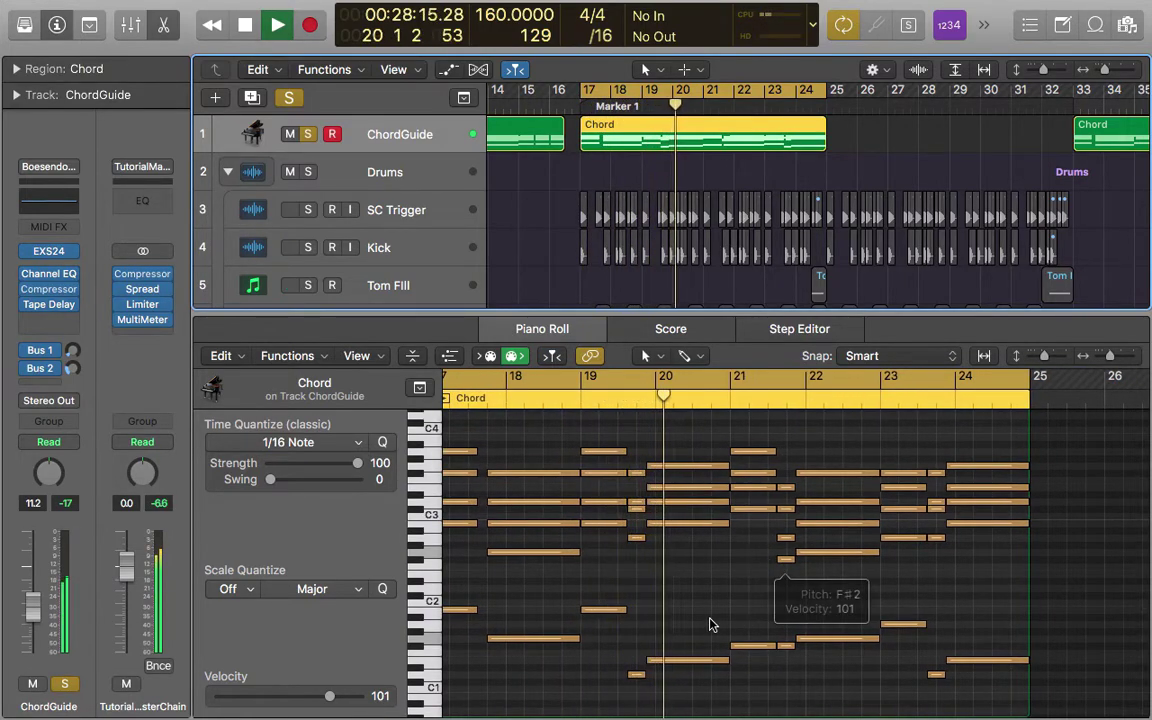
scroll(709, 625, "right", 2)
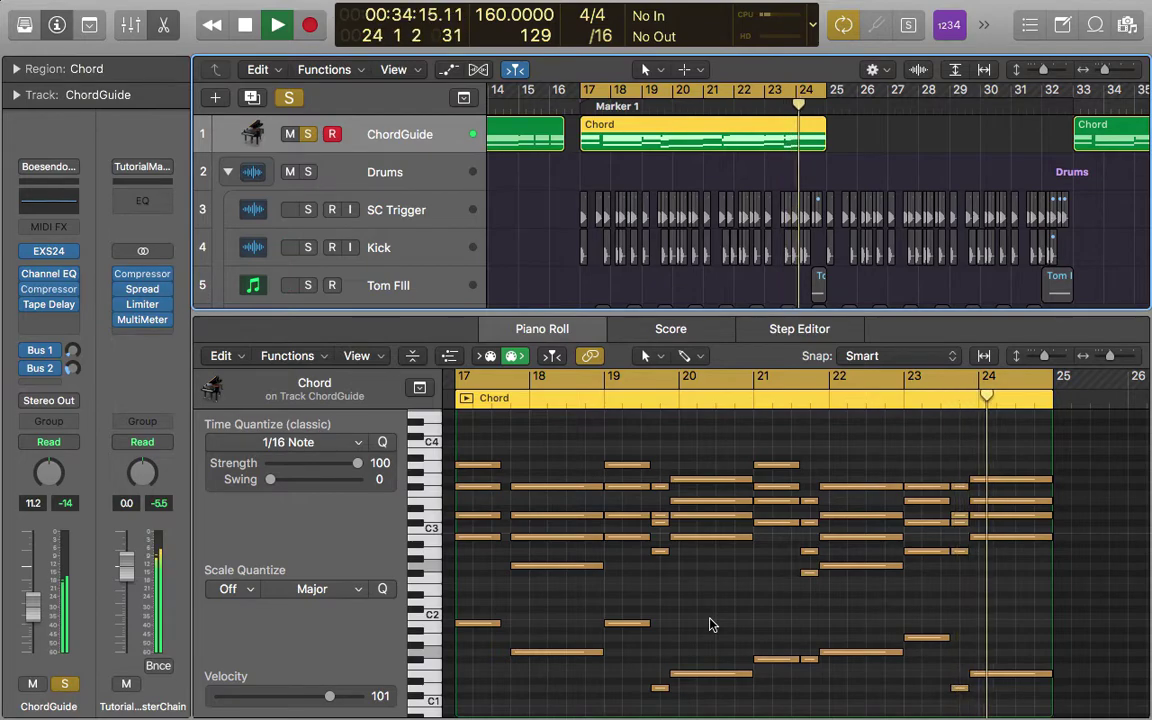
key("space")
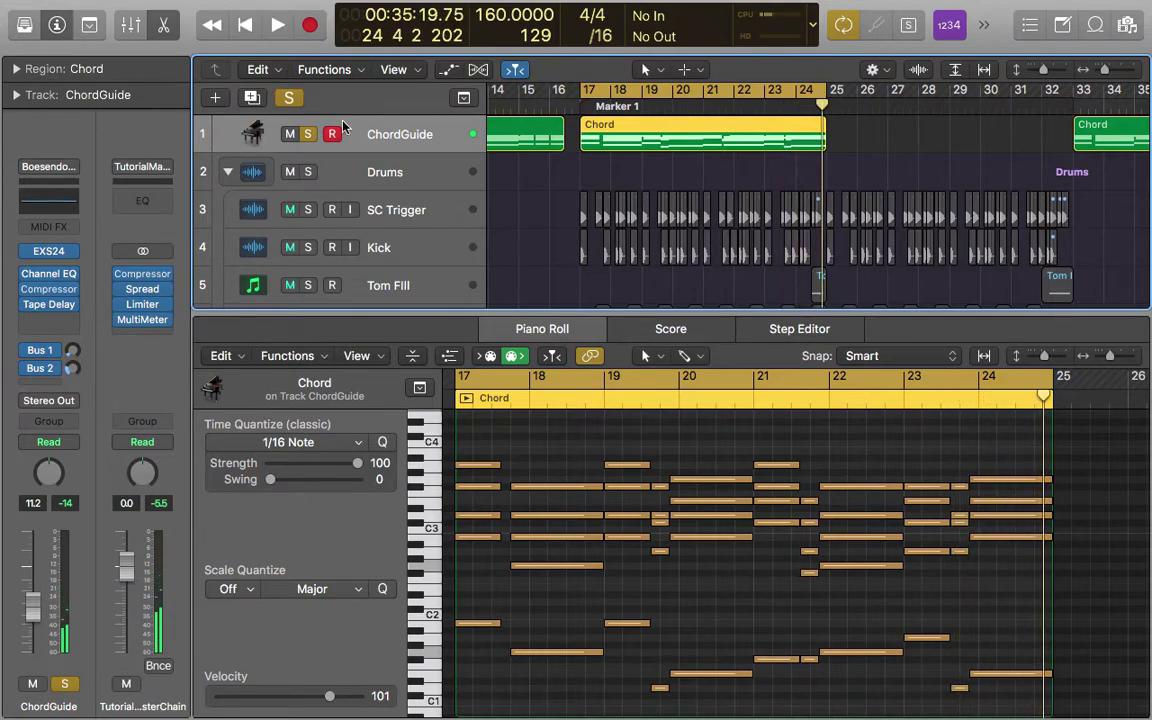
left_click(310, 134)
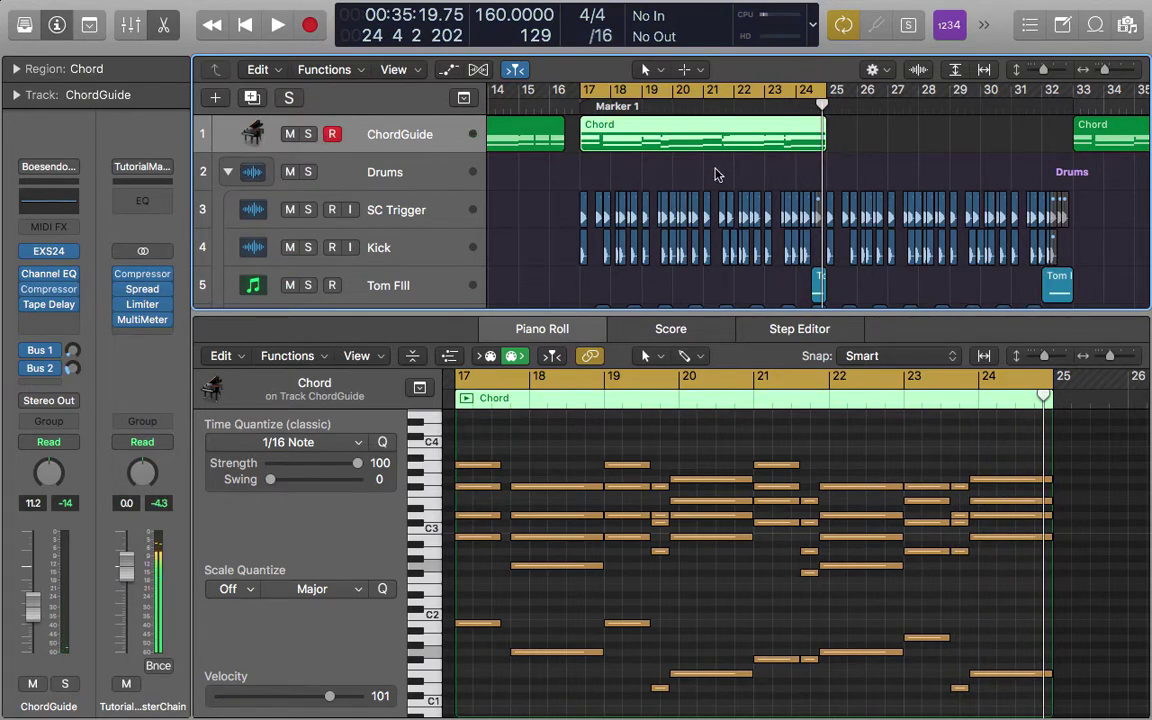
- Scroll through the arrangement to review all 14 tracks
scroll(760, 200, "down", 1)
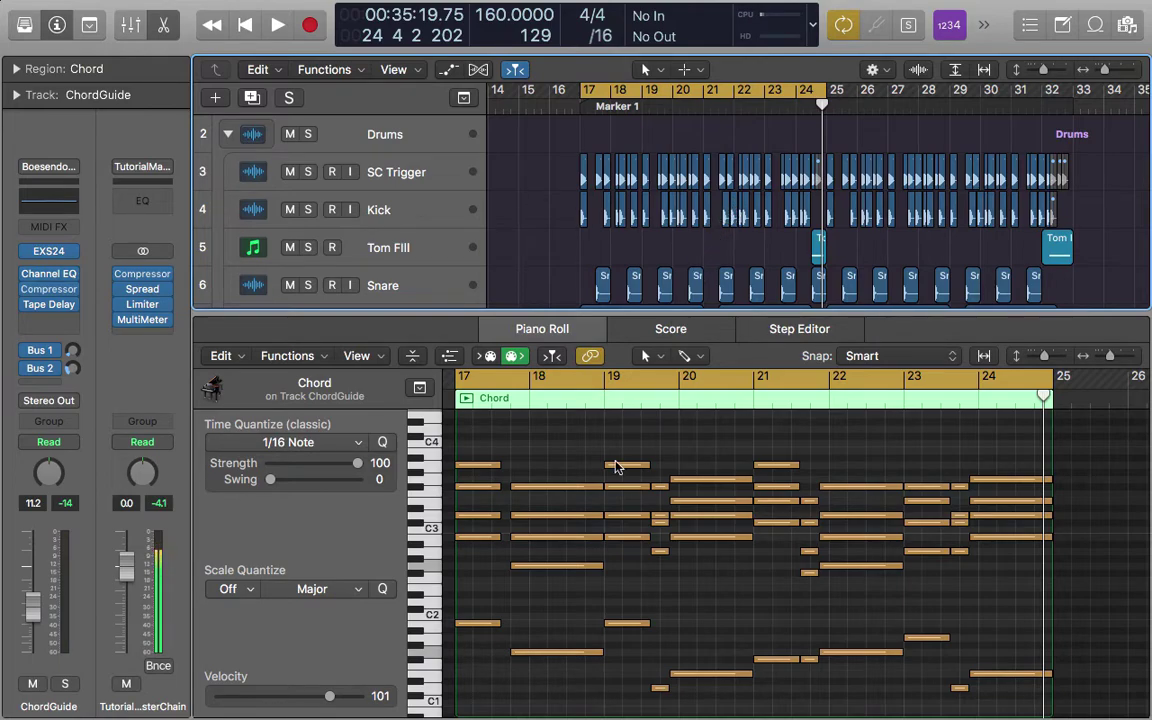
scroll(585, 446, "down", 2)
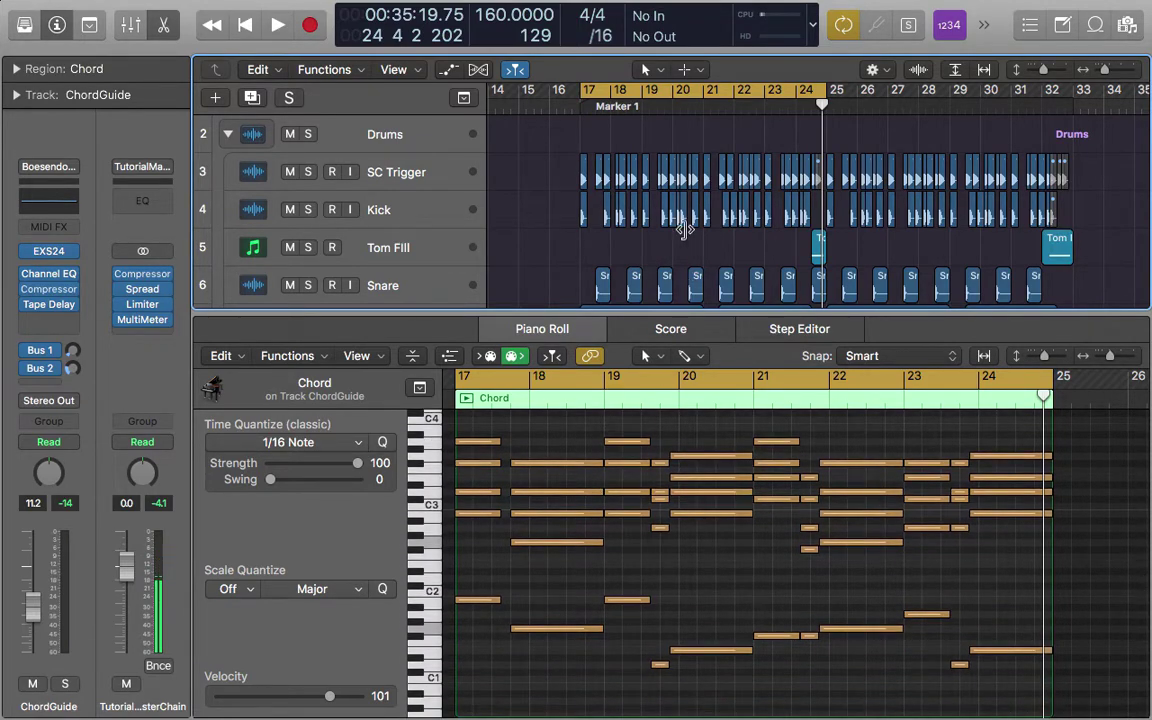
scroll(684, 228, "down", 2)
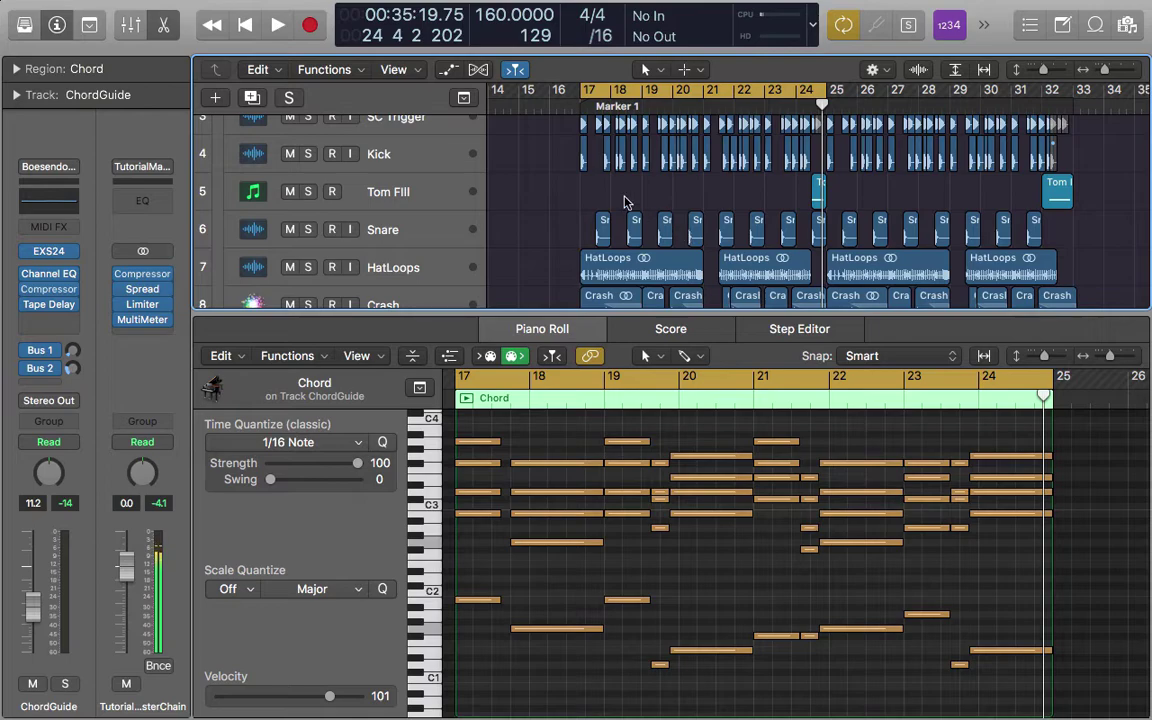
scroll(563, 197, "down", 2)
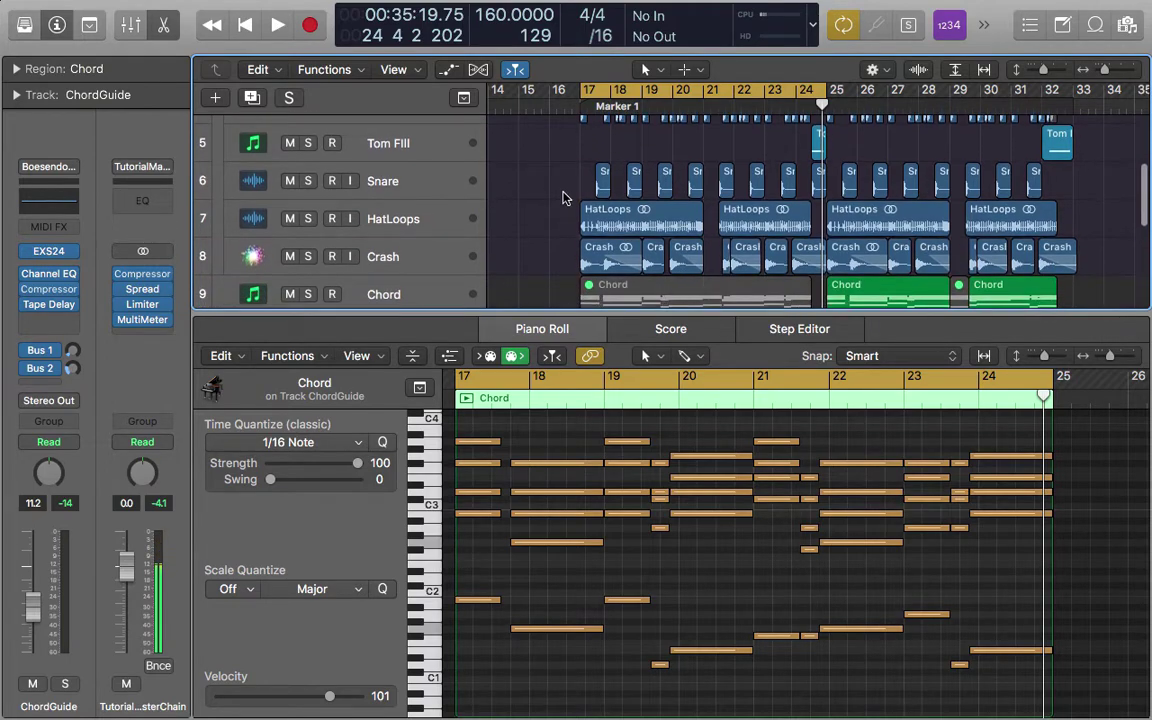
scroll(563, 197, "up", 2)
scroll(563, 197, "down", 2)
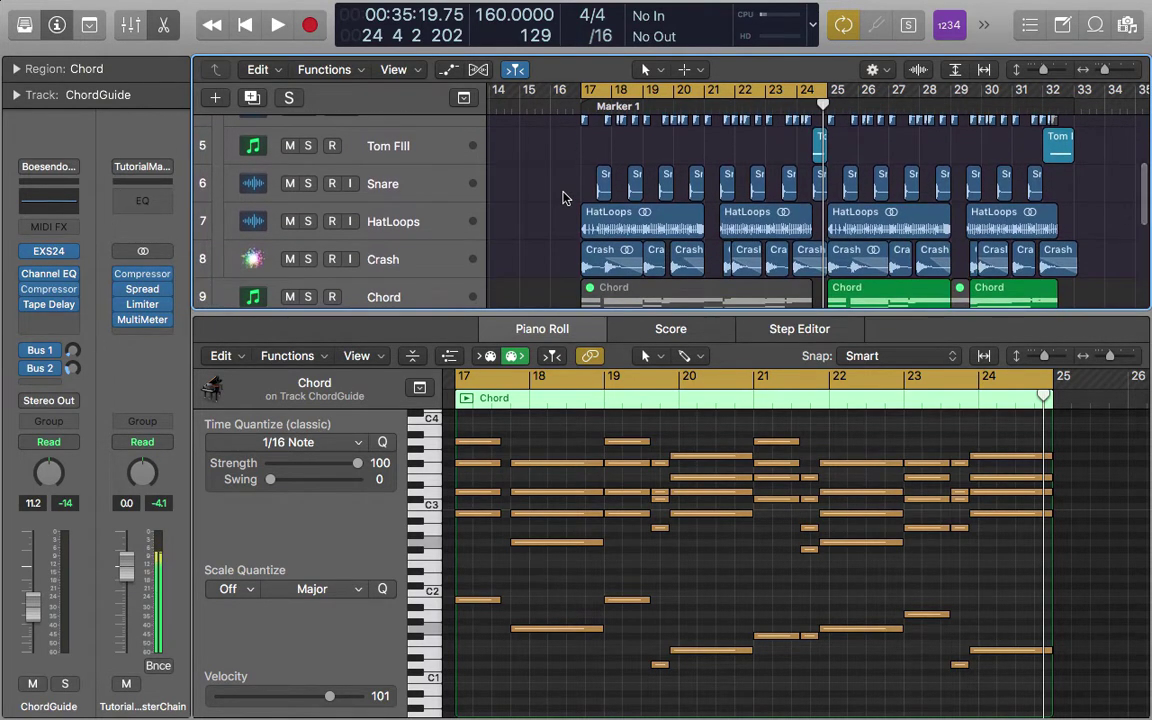
scroll(547, 177, "up", 2)
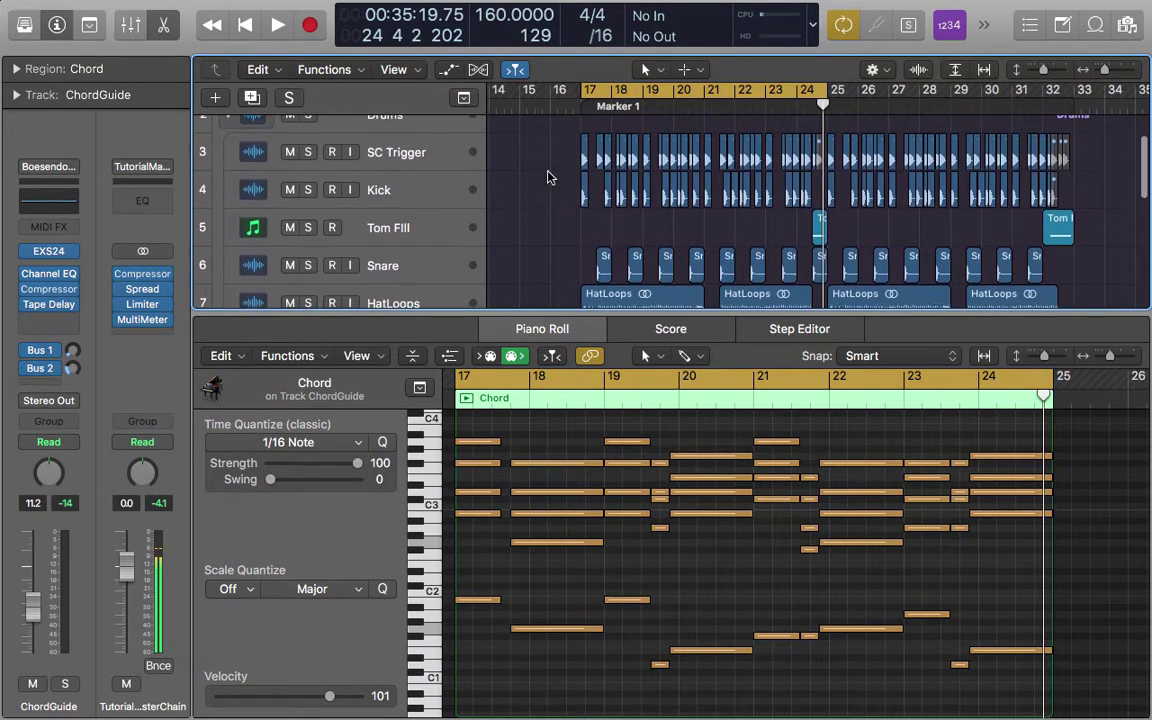
scroll(547, 177, "down", 3)
scroll(547, 177, "up", 1)
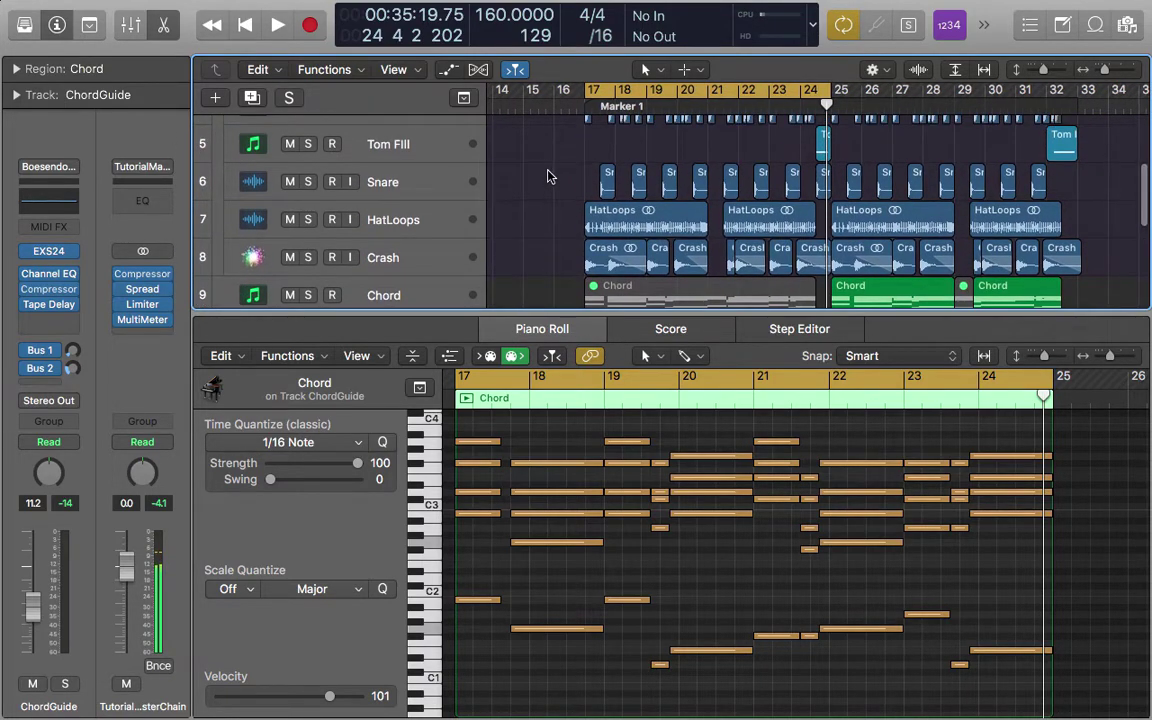
scroll(543, 168, "up", 3)
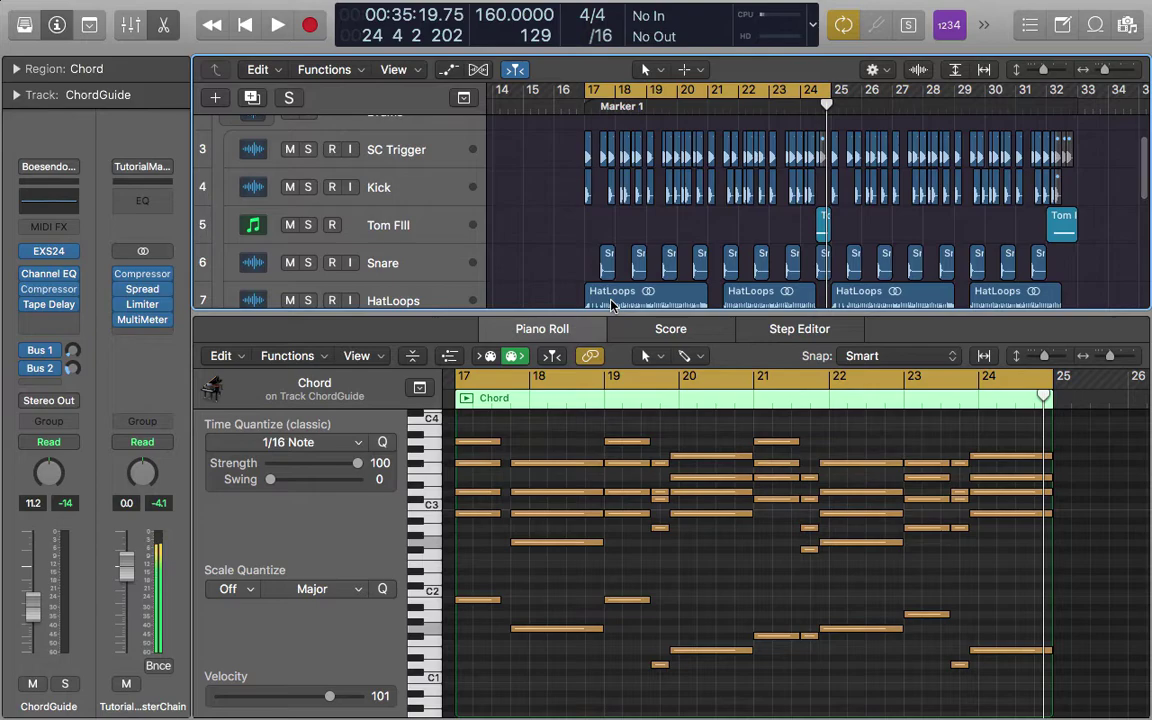
- Close the note editor and play the drop with the Drums folder soloed
key("p")
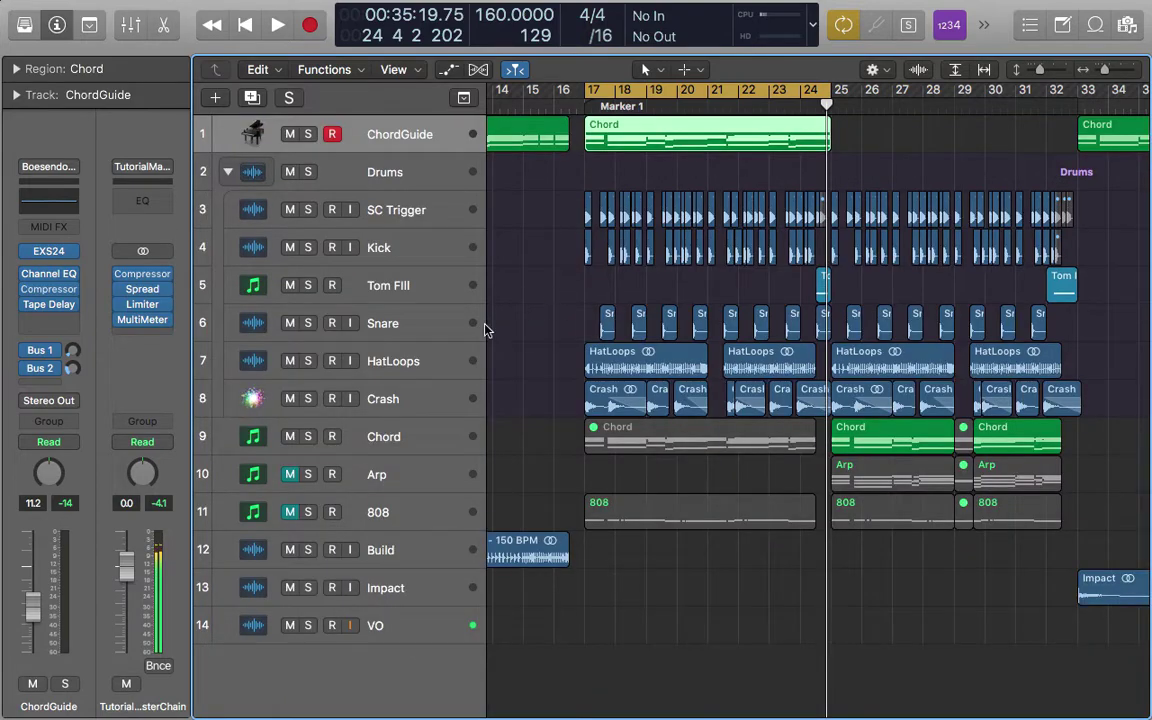
left_click(308, 174)
key("space")
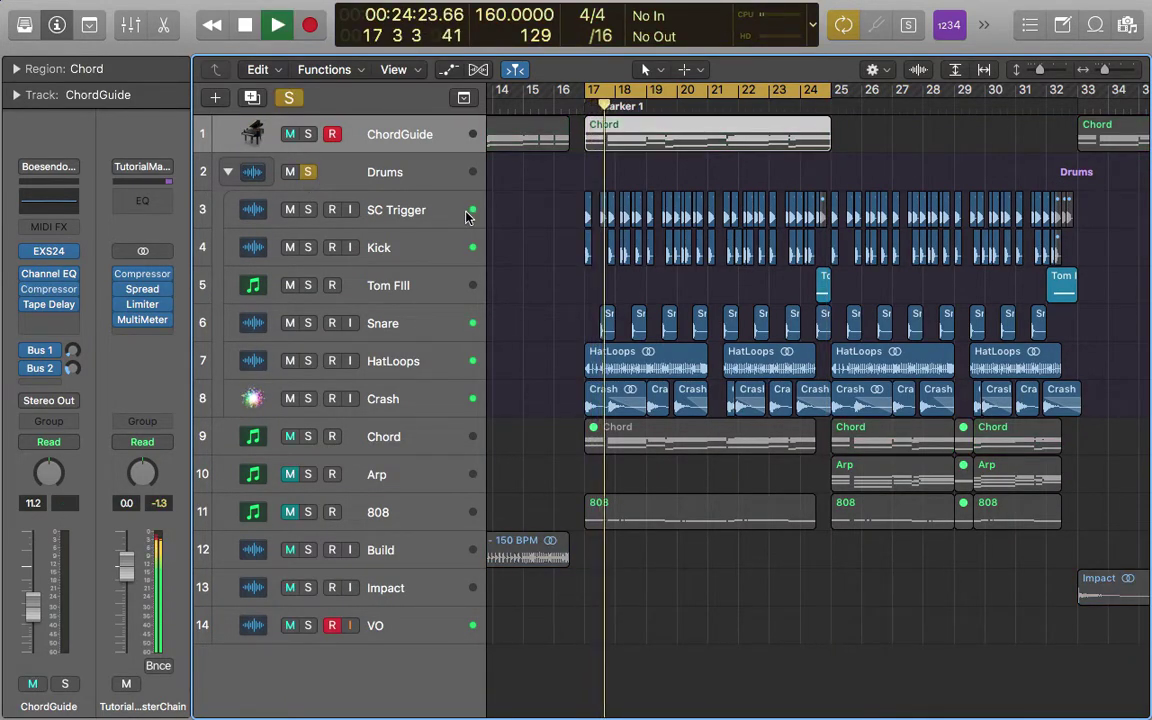
key("super+Right")
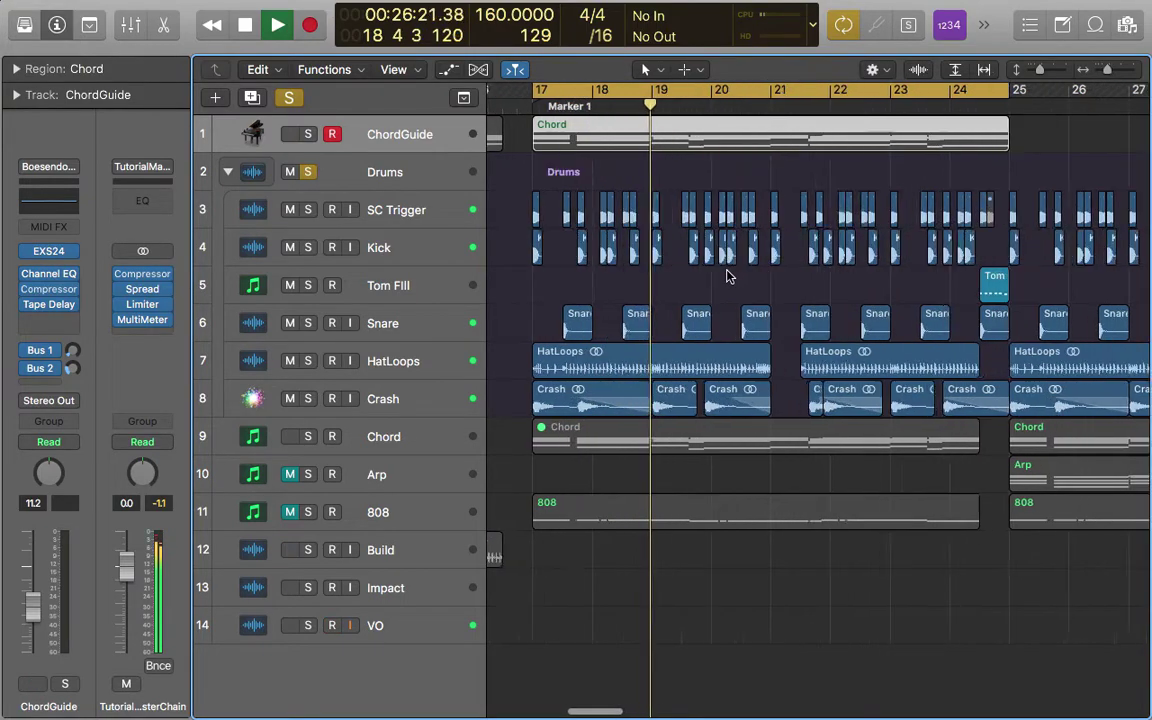
scroll(727, 277, "left", 5)
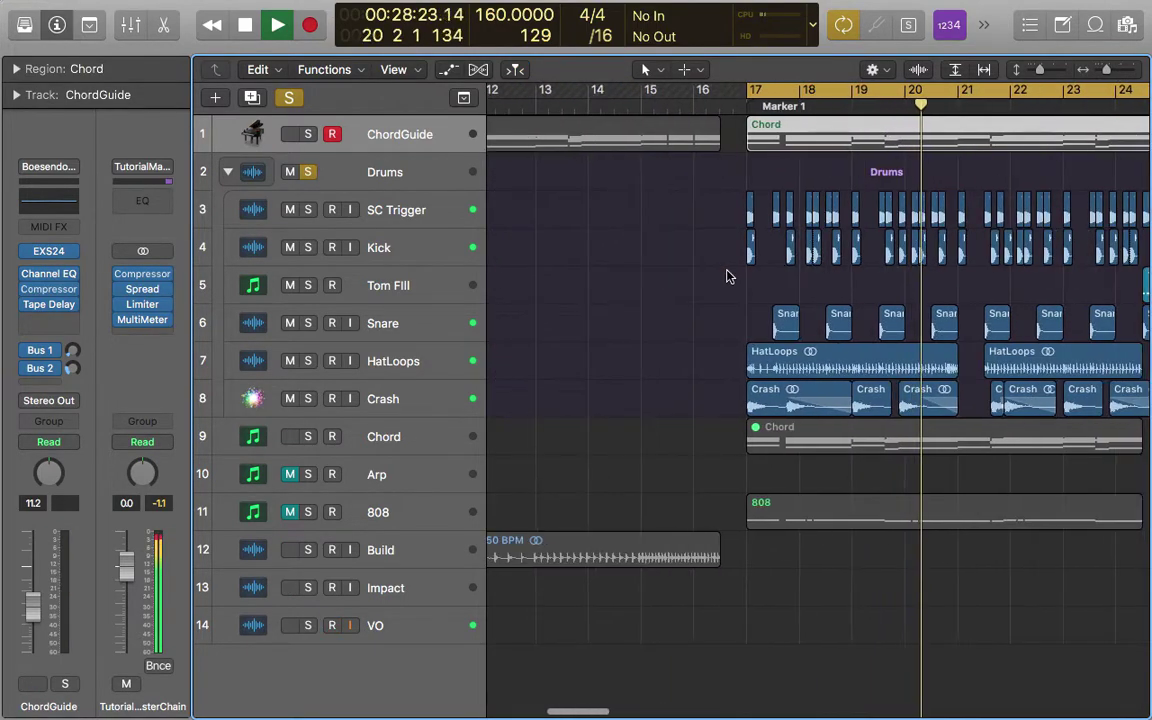
- Hide the Inspector, stop playback and unsolo the Drums folder
key("i")
scroll(766, 298, "right", 3)
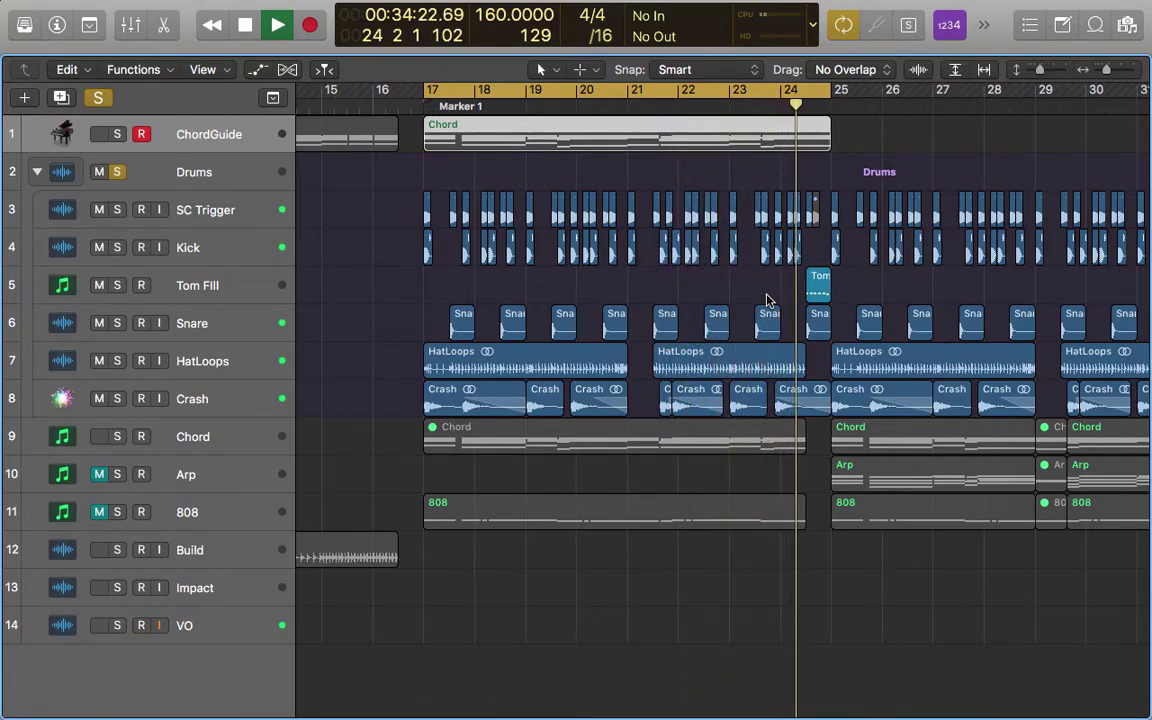
key("space")
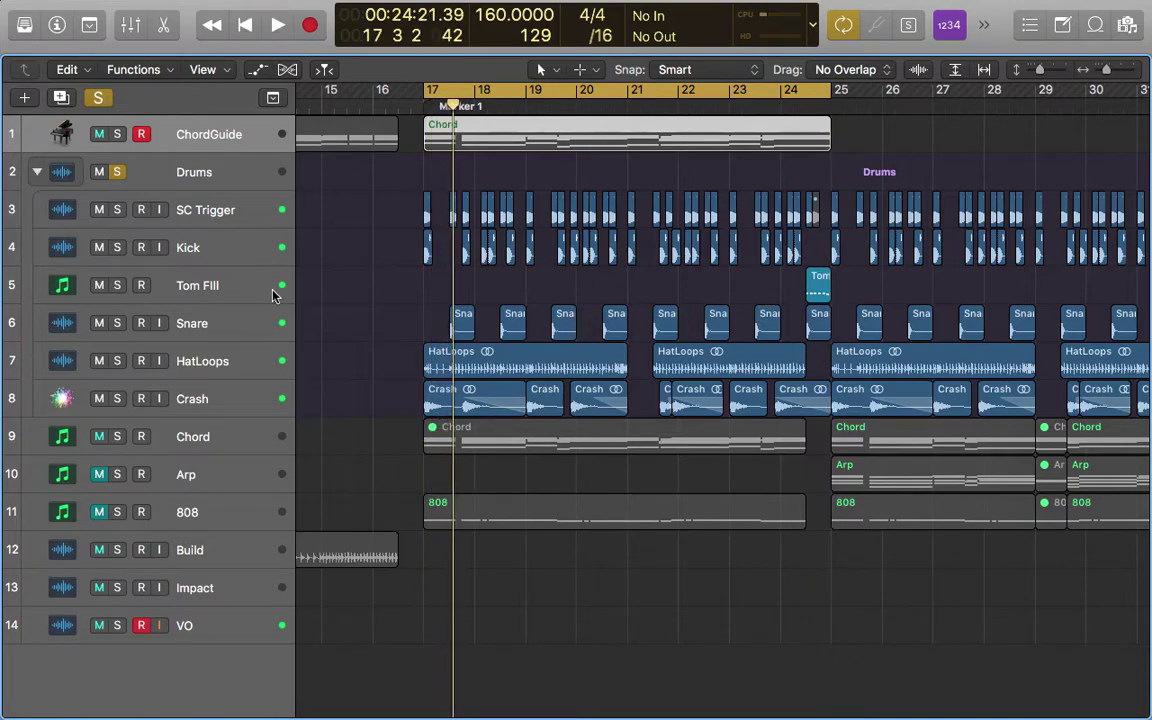
left_click(116, 172)
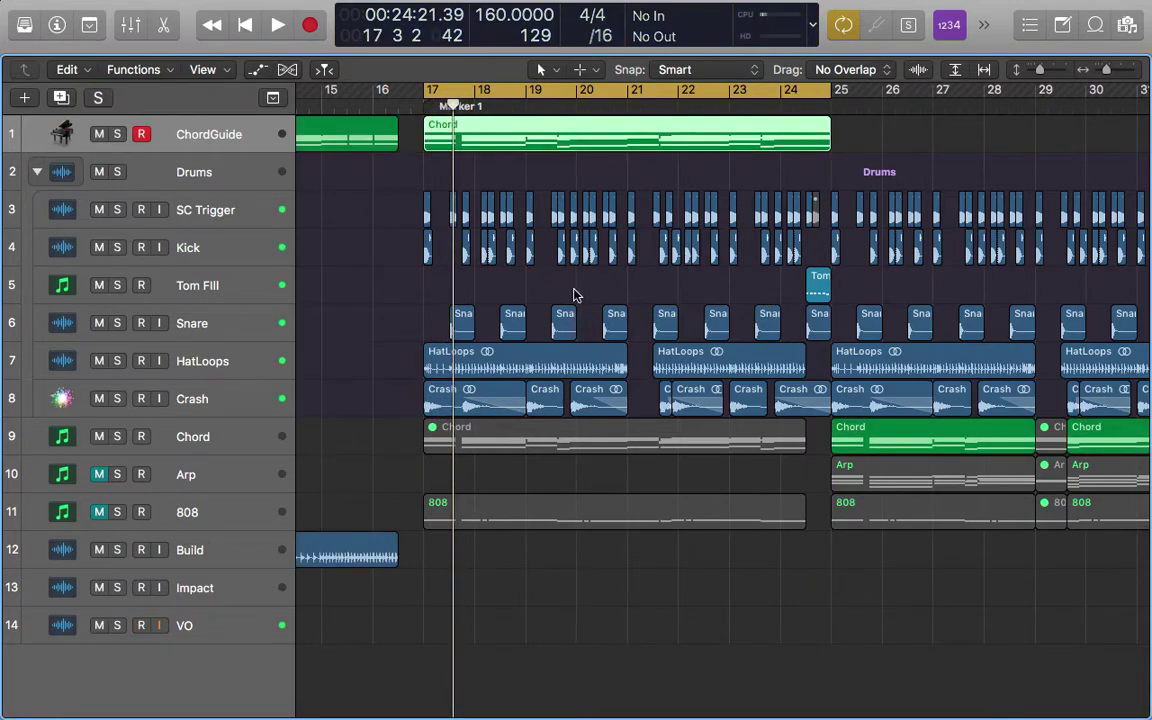
- Select the HatLoops and Crash regions, then the Tom Fill track
scroll(655, 314, "right", 1)
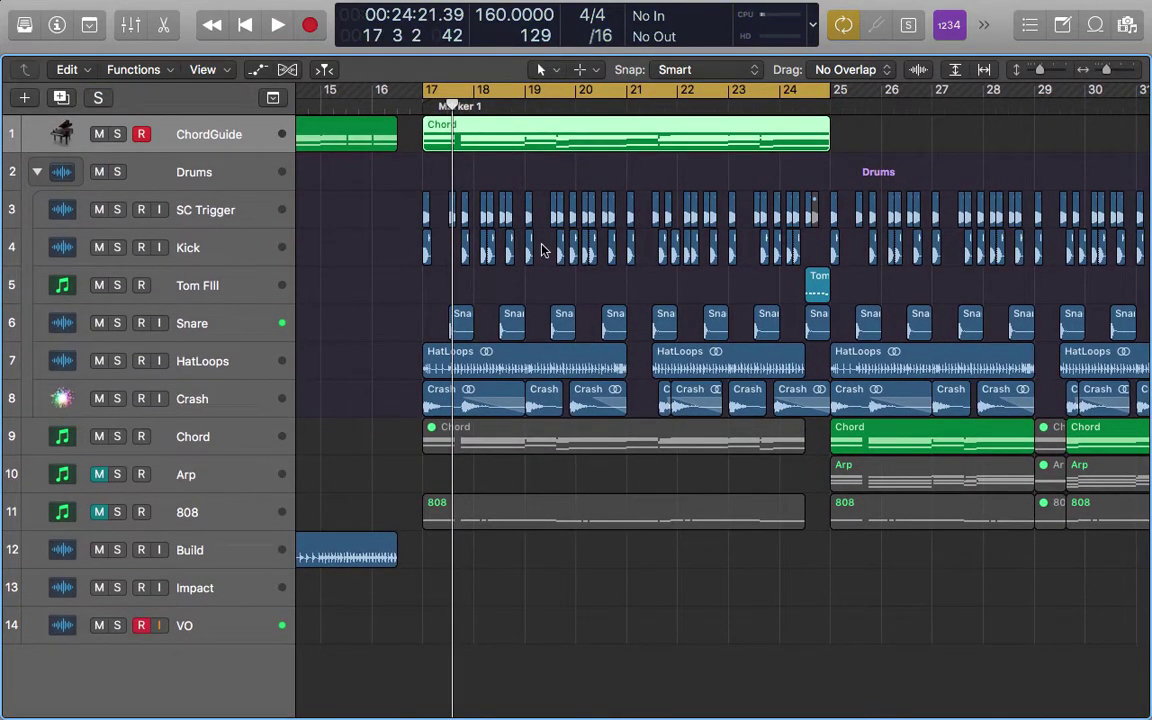
left_click(460, 352)
left_click(445, 401)
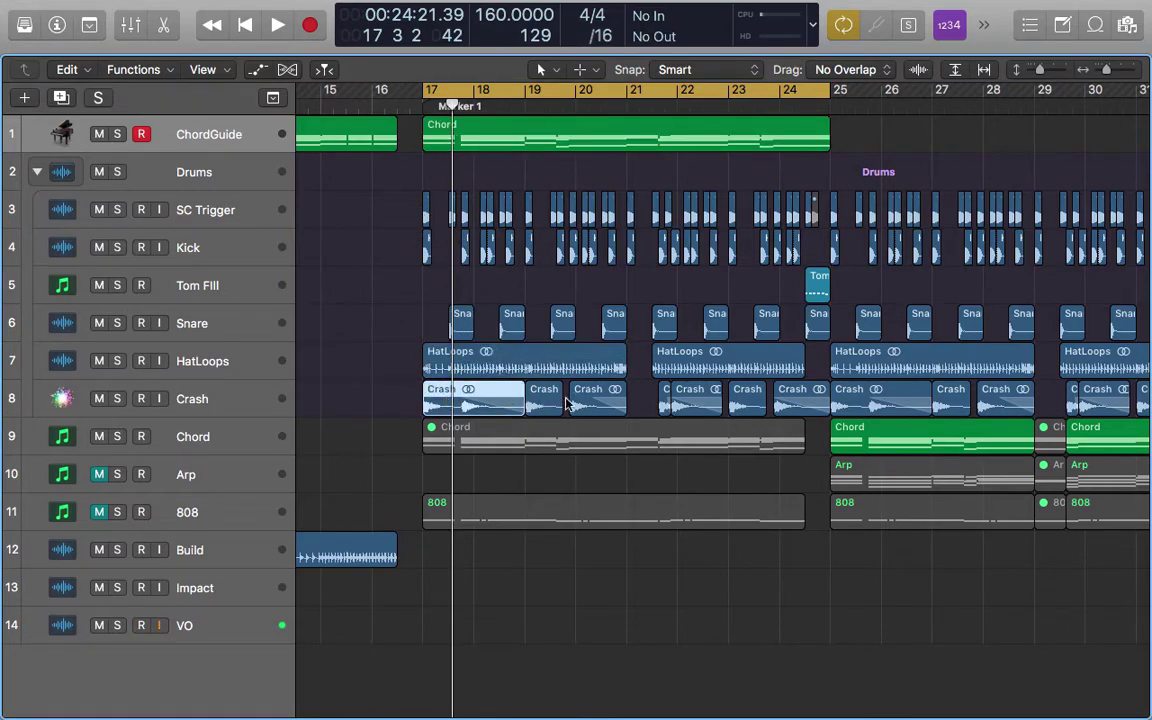
left_click(504, 365)
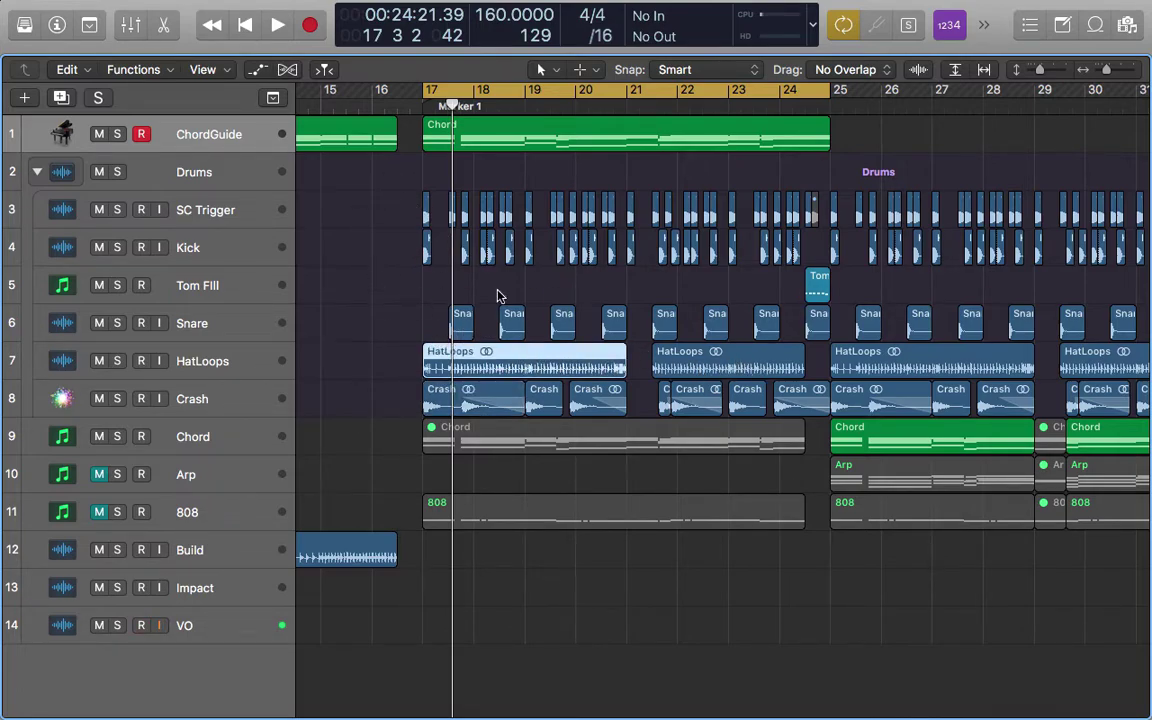
left_click(199, 287)
- Show the Inspector and check Tom Fill's Kontakt 5 instrument window
key("i")
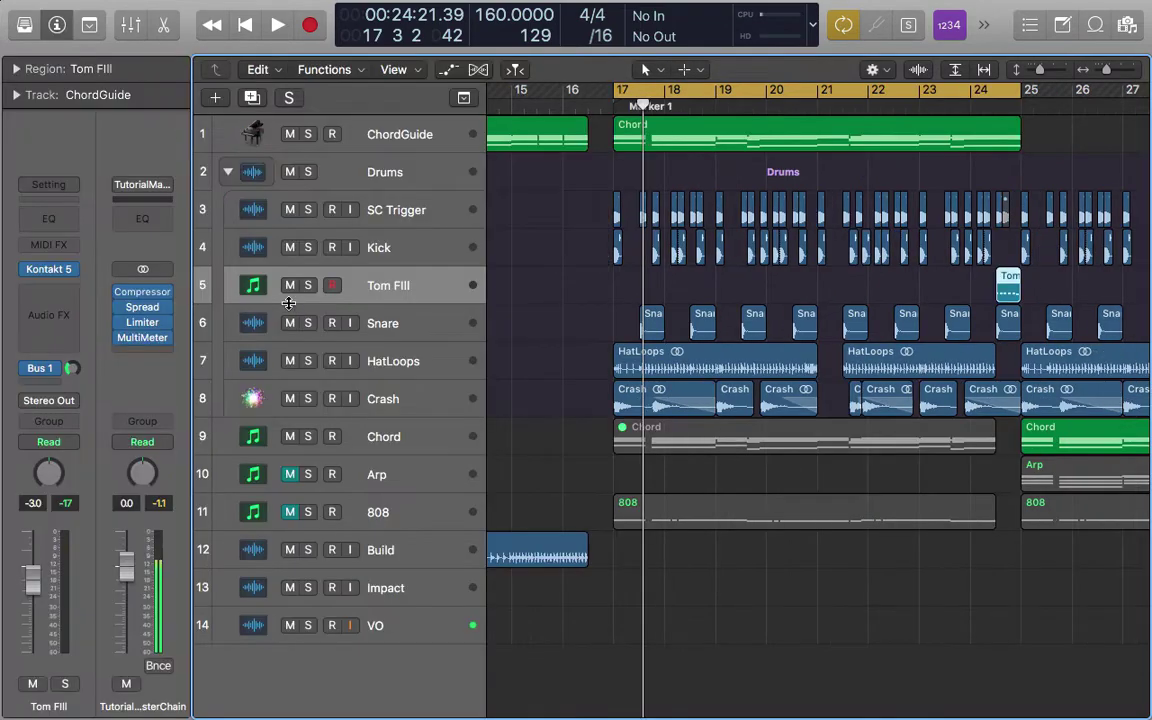
left_click(51, 270)
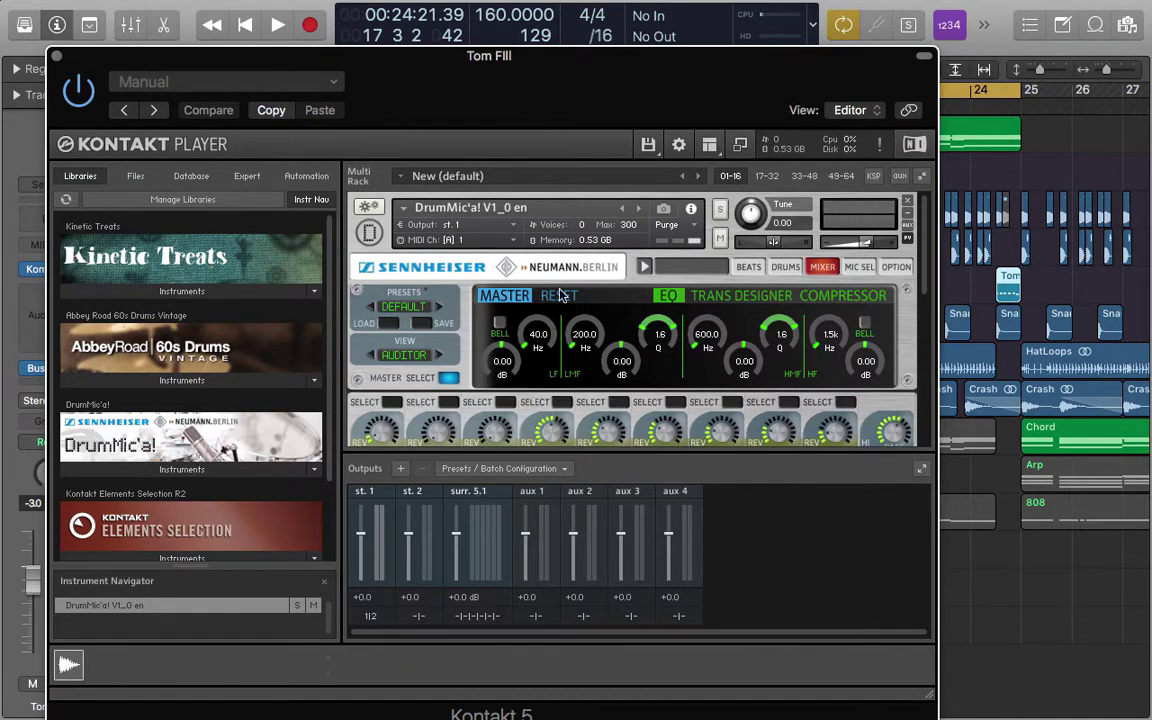
left_click(57, 58)
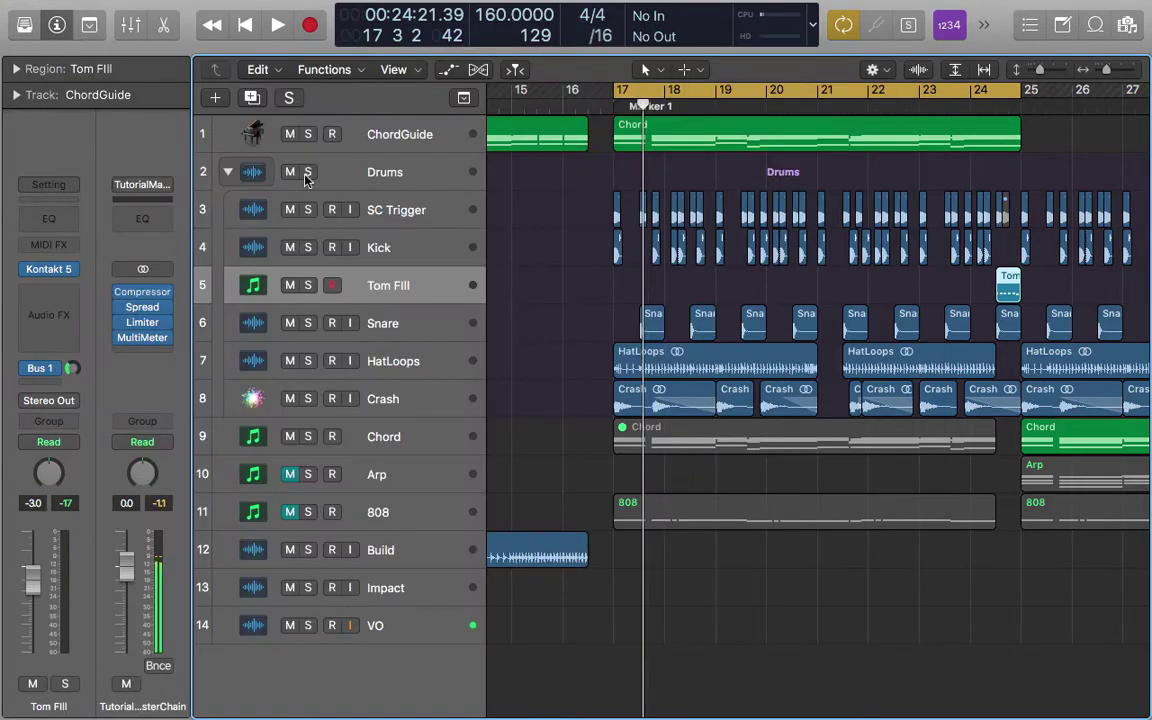
scroll(757, 272, "right", 5)
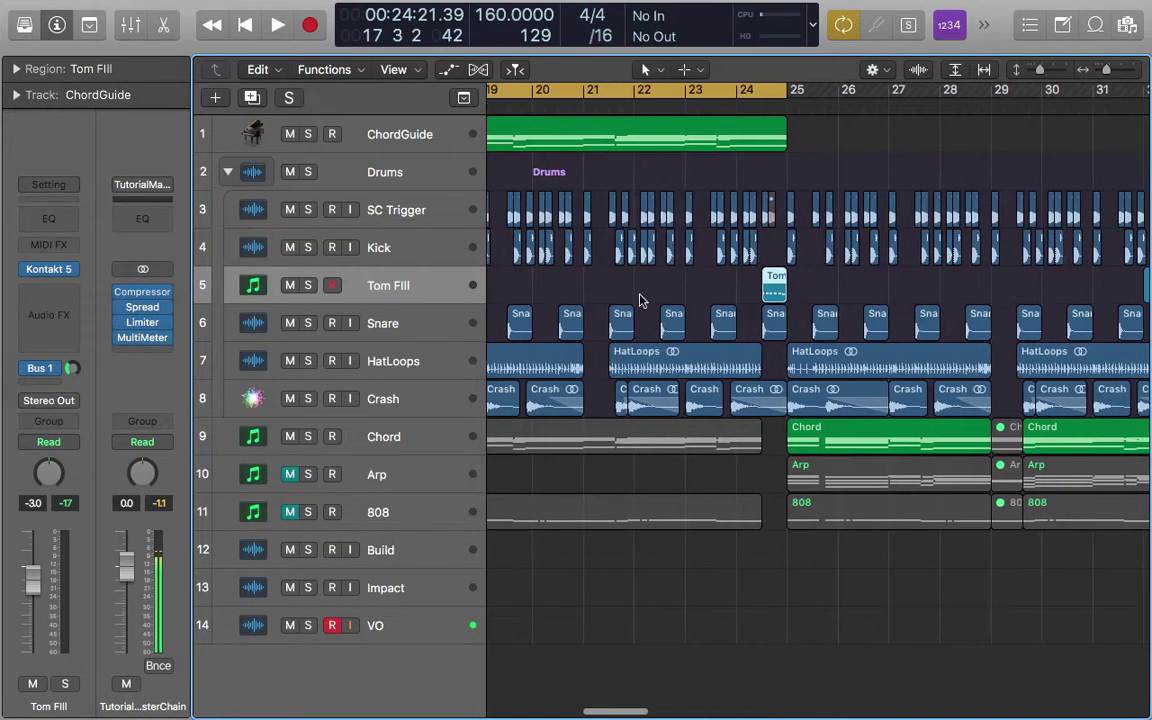
scroll(641, 300, "left", 2)
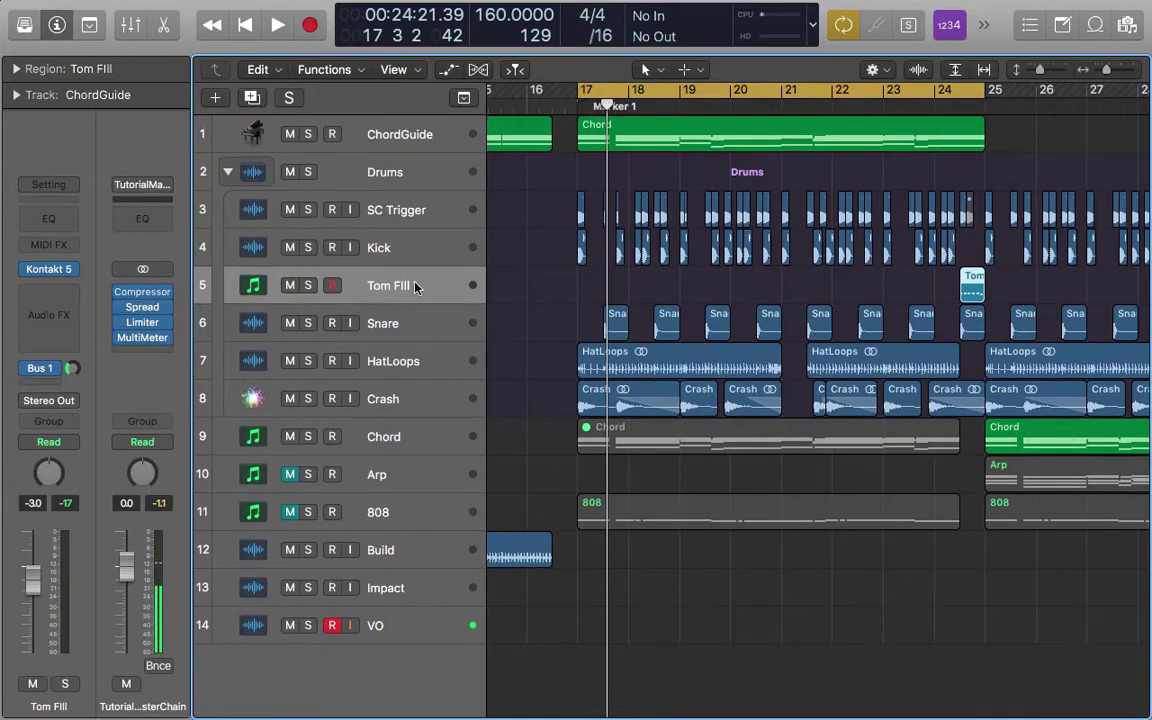
- Review the Kick, Snare, HatLoops and Crash channel strips
left_click(401, 248)
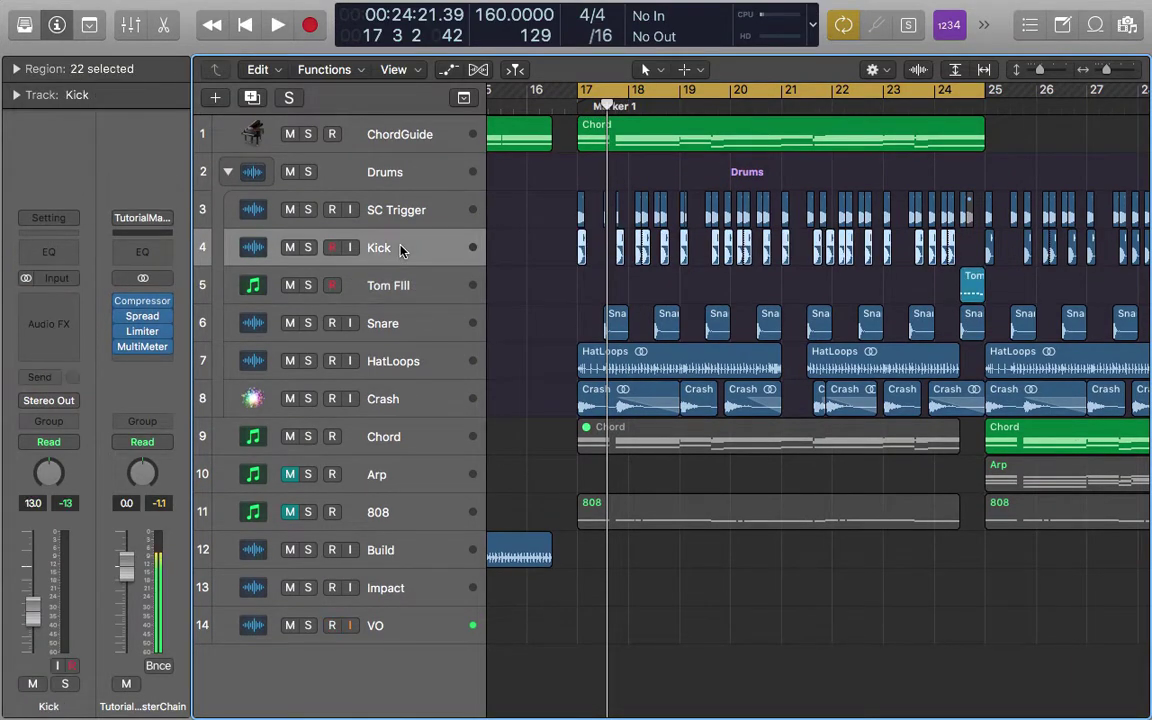
left_click(396, 329)
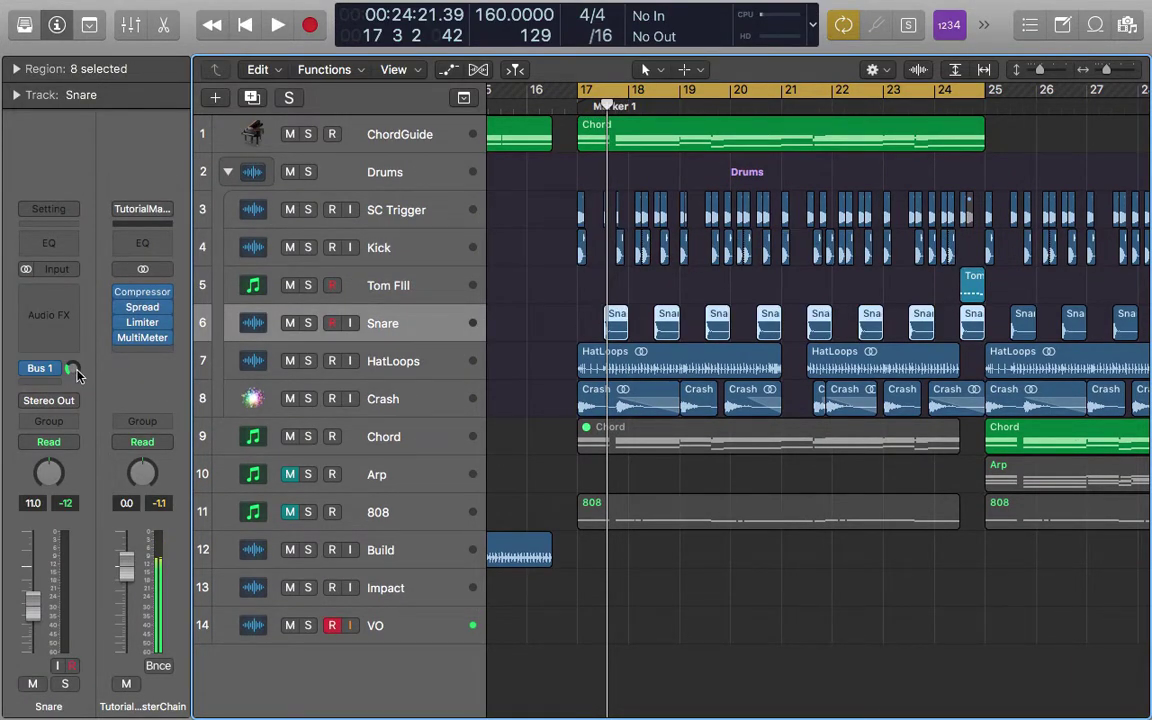
left_click(425, 362)
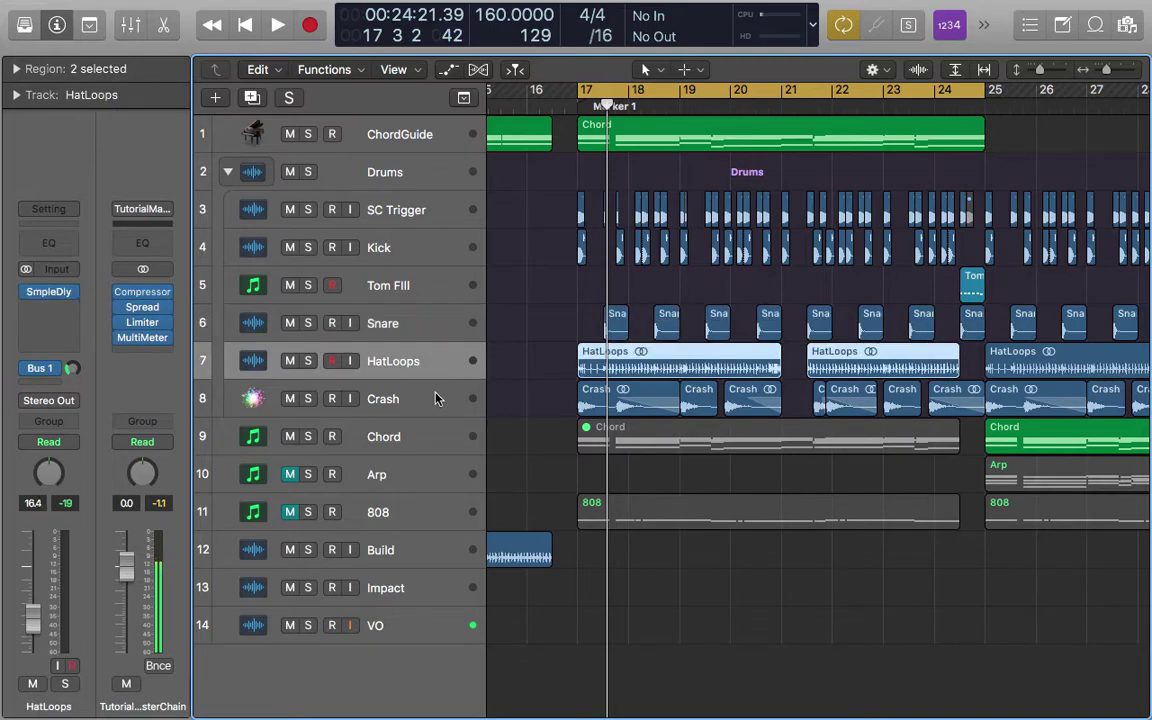
left_click(426, 402)
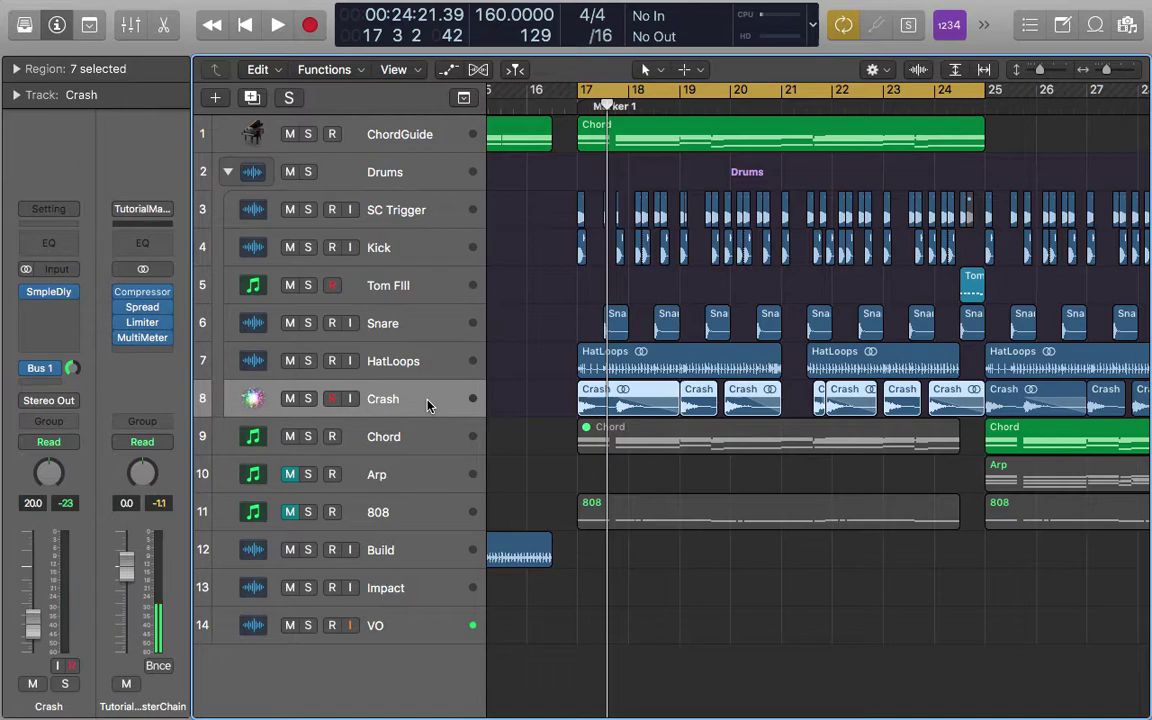
- Toggle Snare's solo on and off, then reselect HatLoops and Crash
left_click(403, 323)
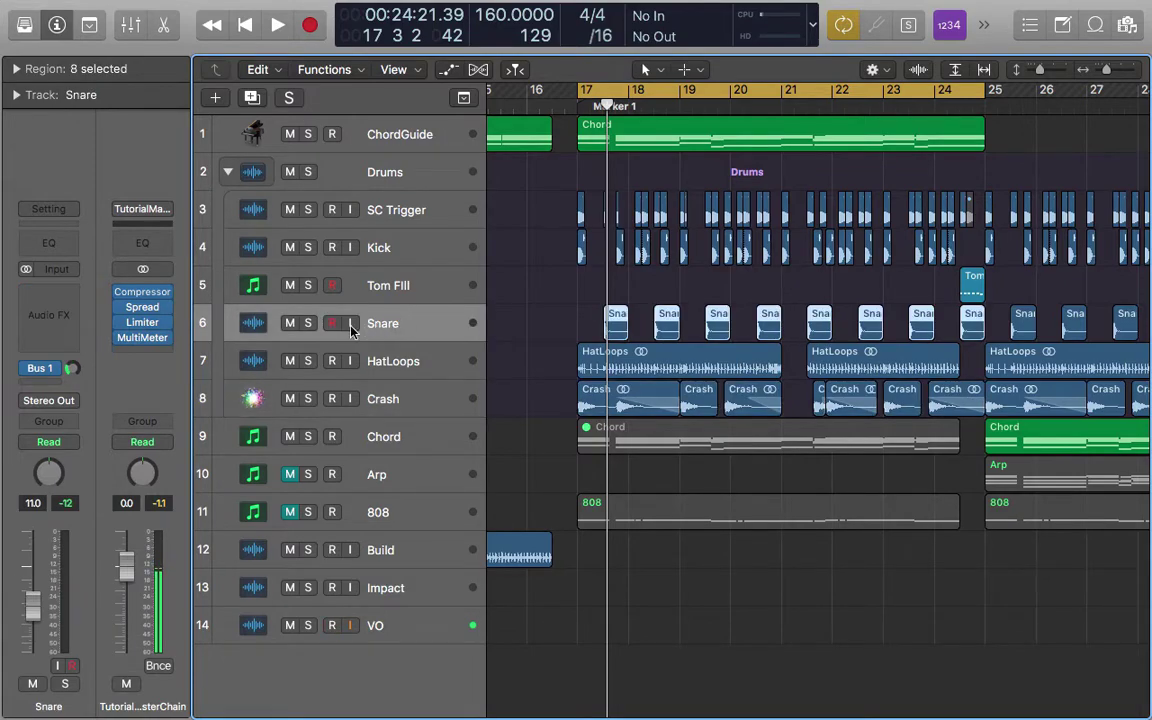
left_click(307, 323)
left_click(307, 323)
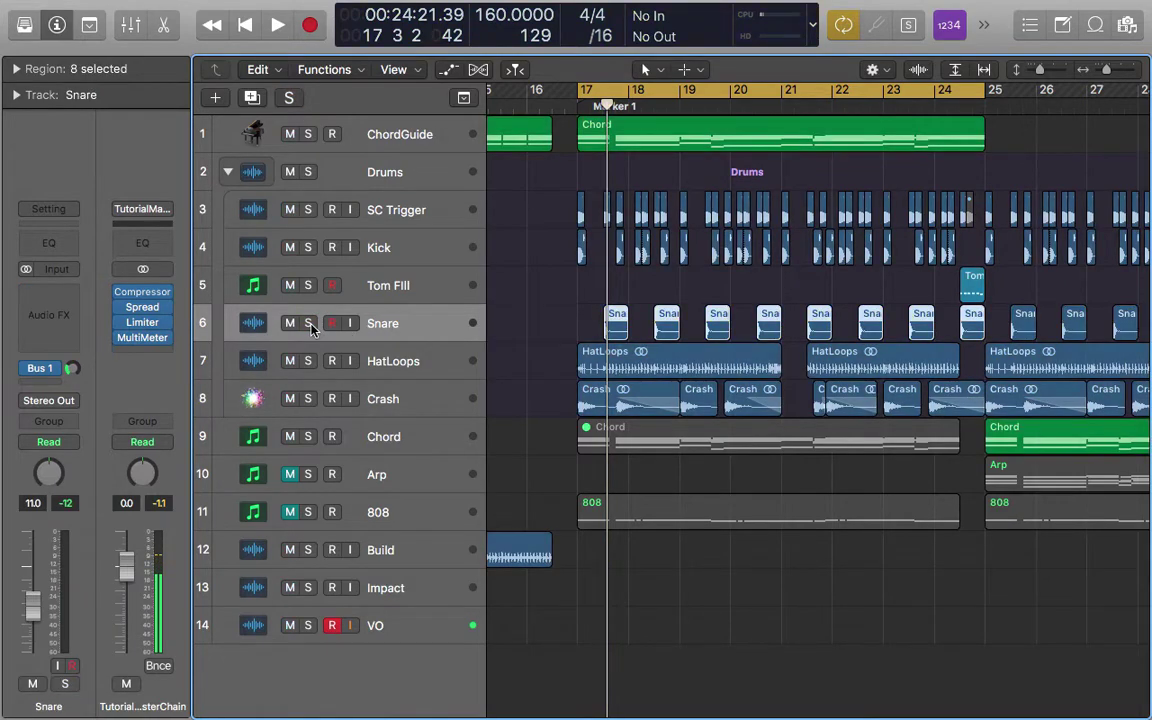
left_click(452, 370)
left_click(414, 414)
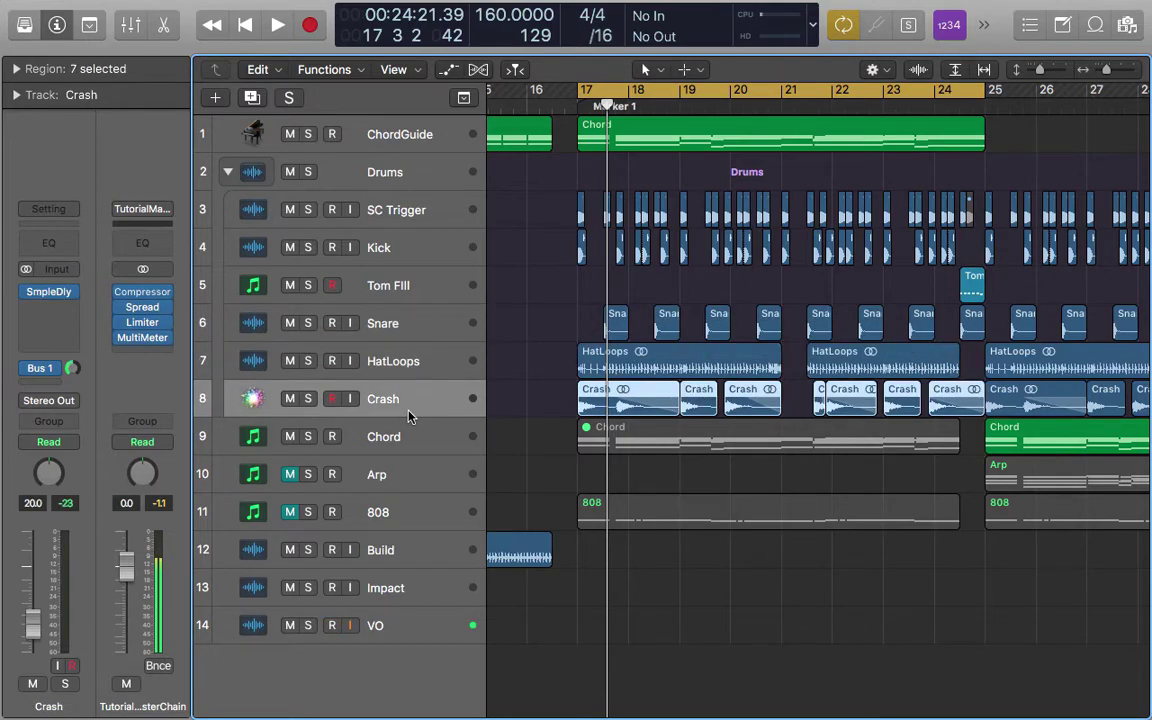
mouse_move(72, 373)
key("super+Right")
key("super+Right")
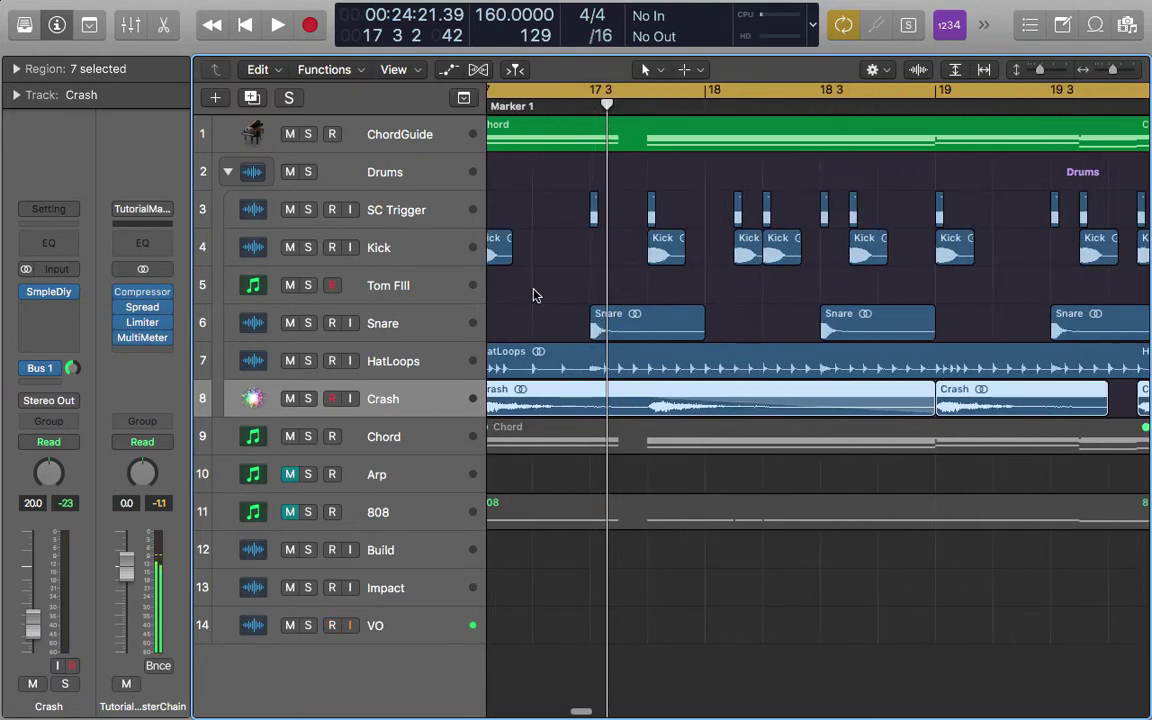
scroll(656, 303, "left", 5)
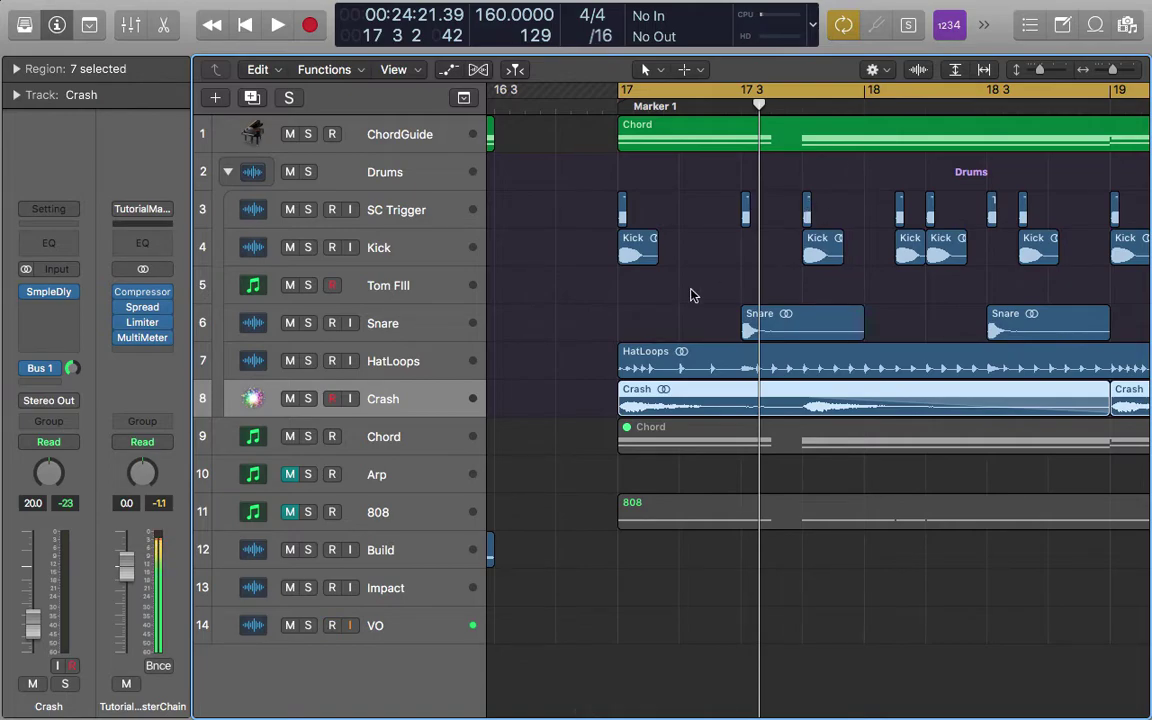
scroll(771, 278, "down", 3)
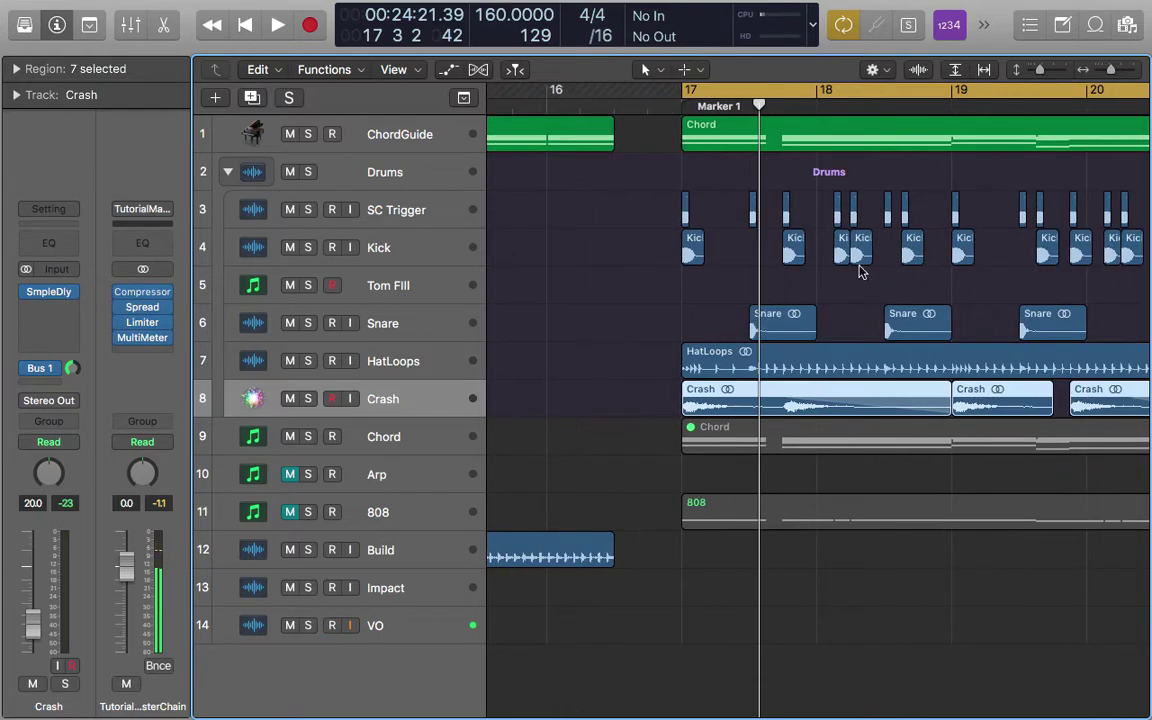
scroll(858, 270, "right", 2)
scroll(880, 268, "right", 2)
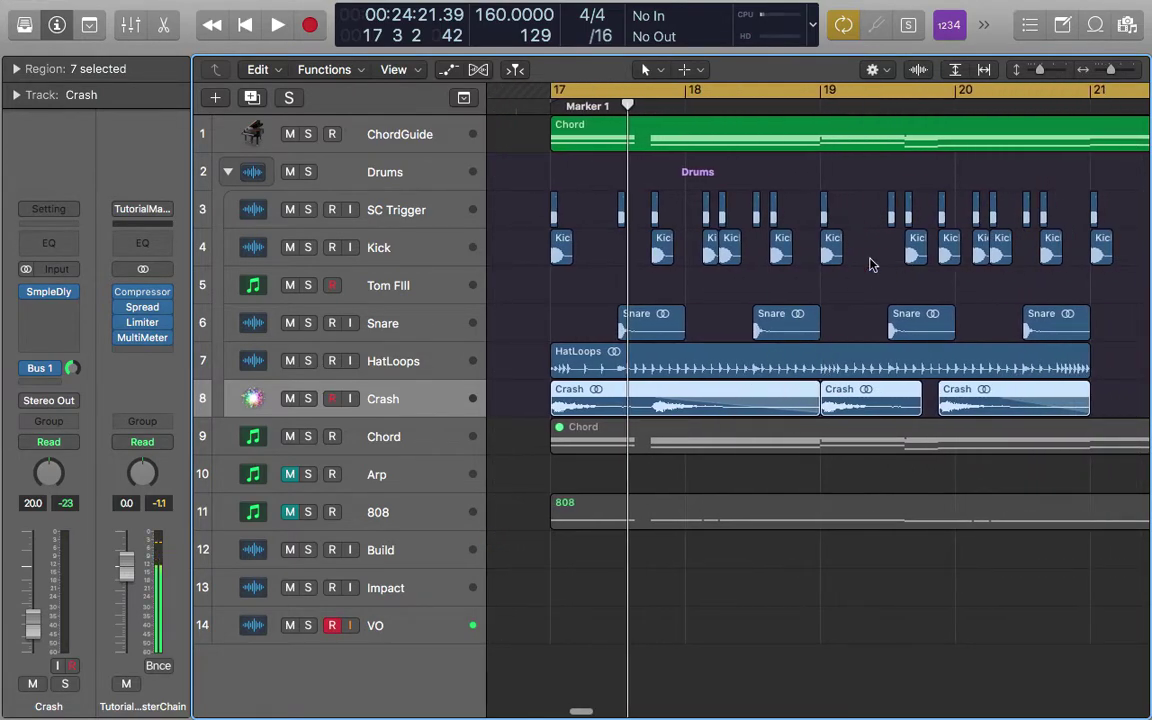
scroll(615, 296, "down", 3)
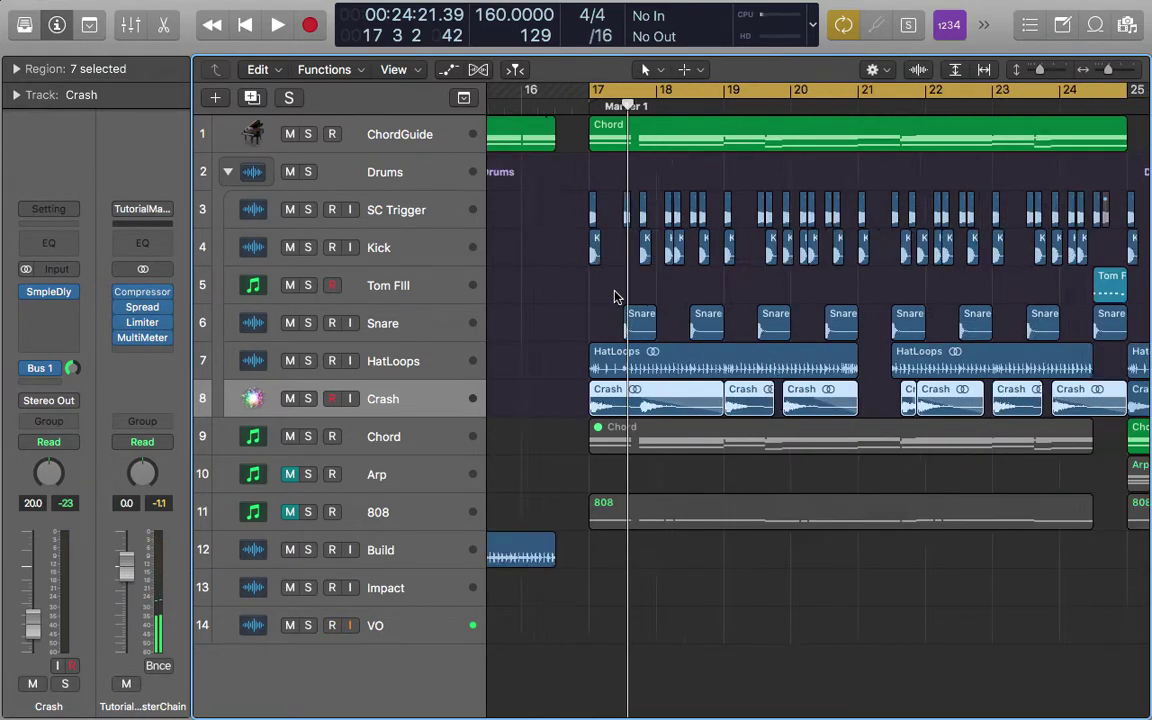
scroll(615, 296, "down", 3)
scroll(674, 290, "right", 2)
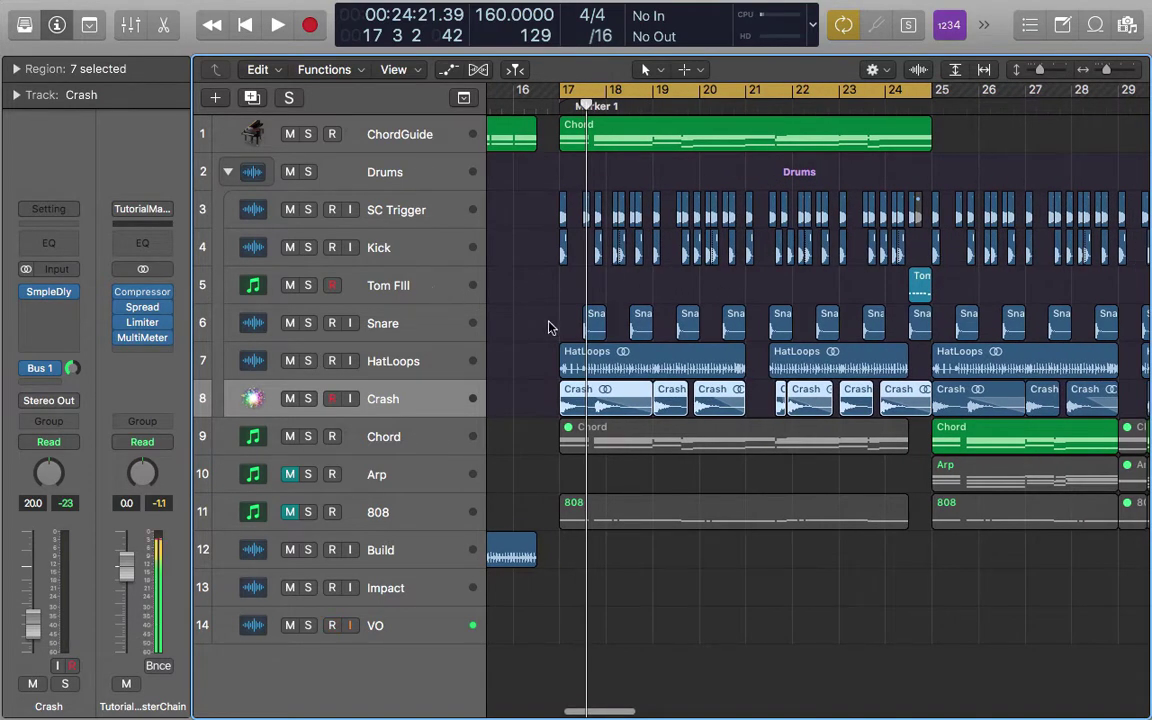
- Select the Chord track and unmute its first Chord region
left_click(396, 438)
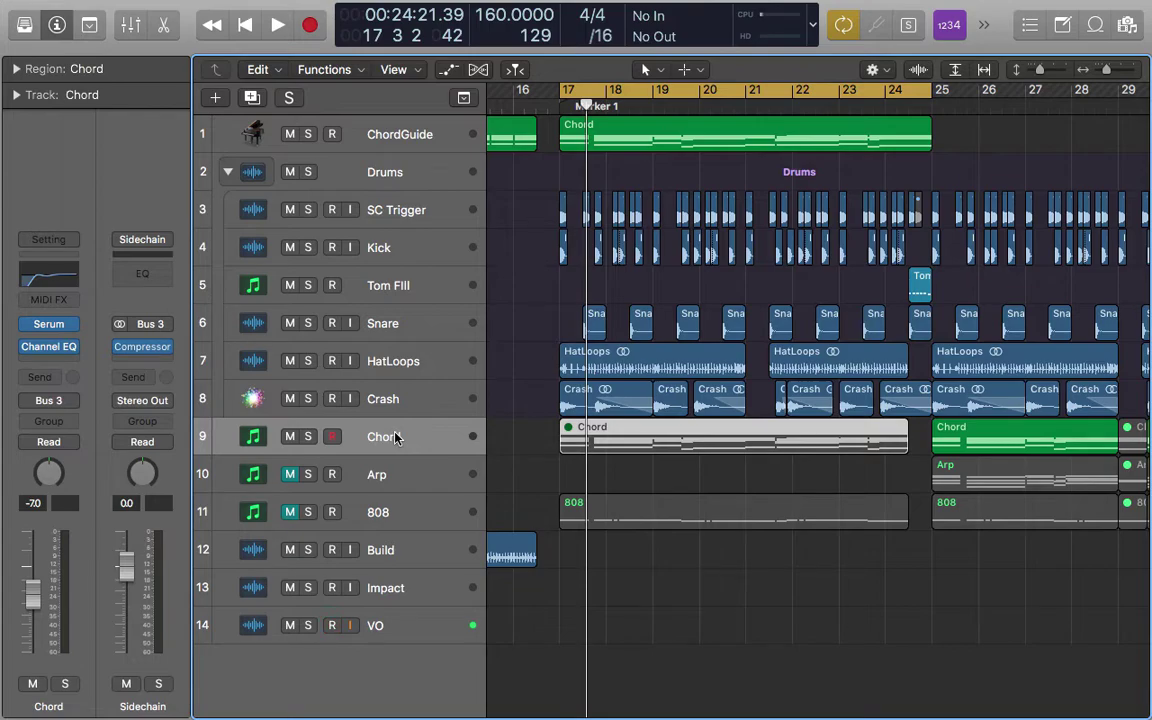
left_click(725, 470)
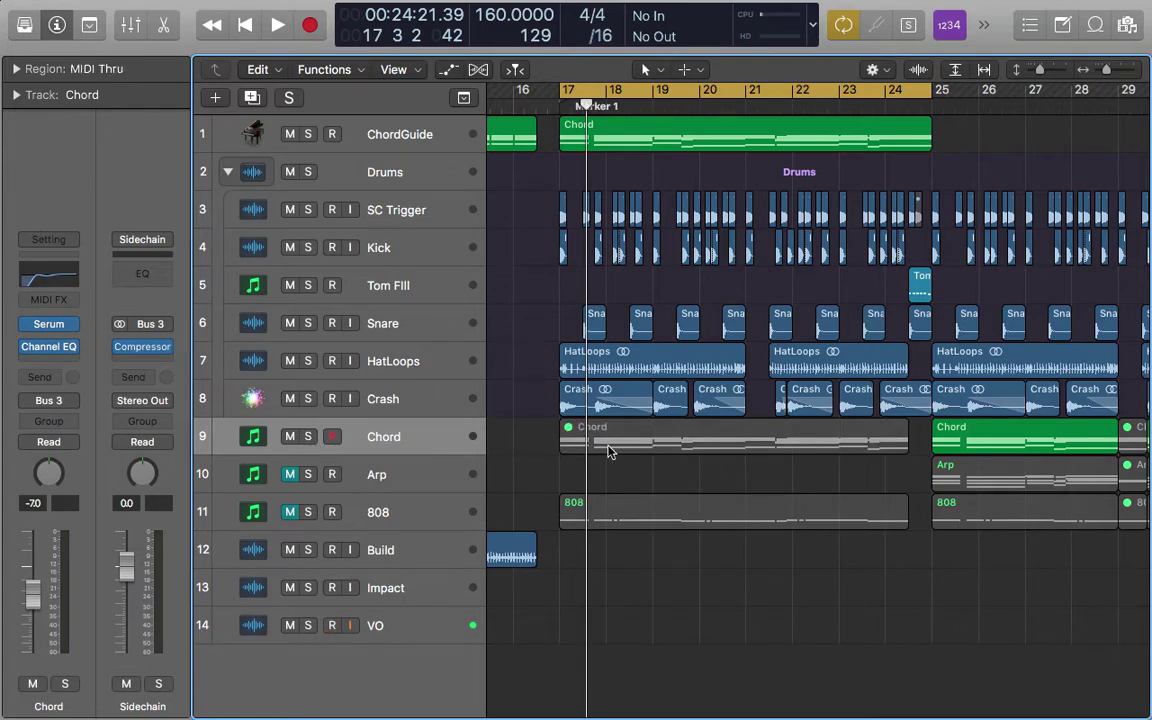
left_click(687, 448)
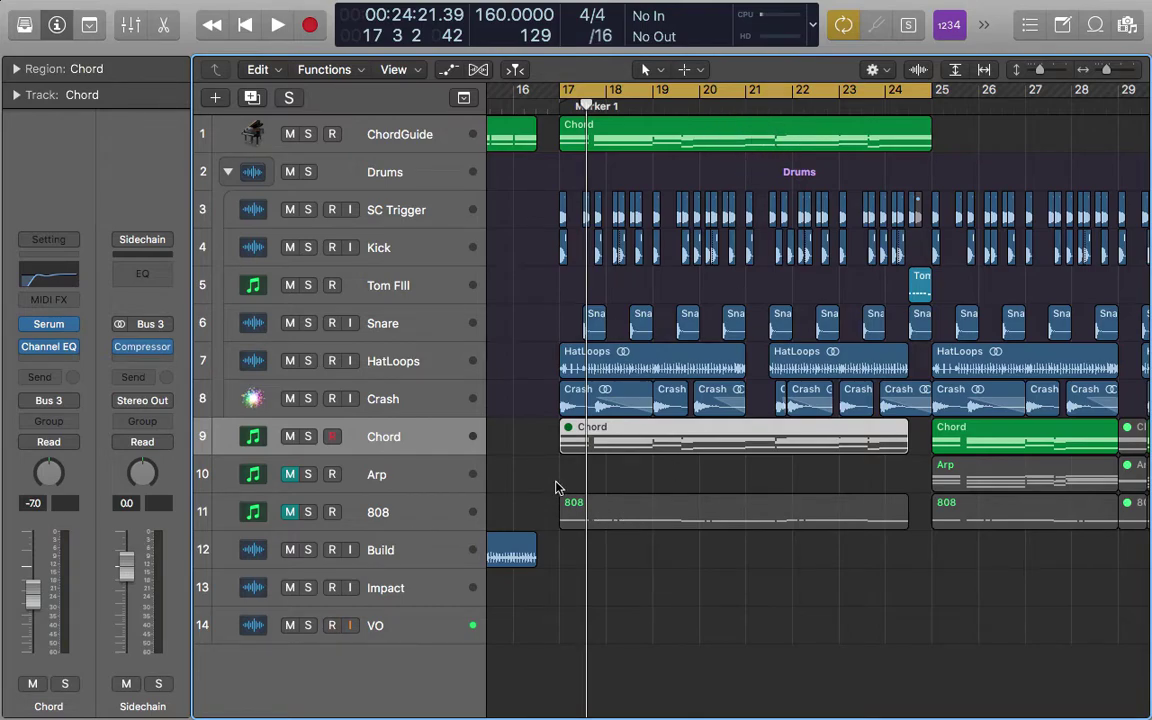
left_click(698, 457)
left_click(687, 433)
key("m")
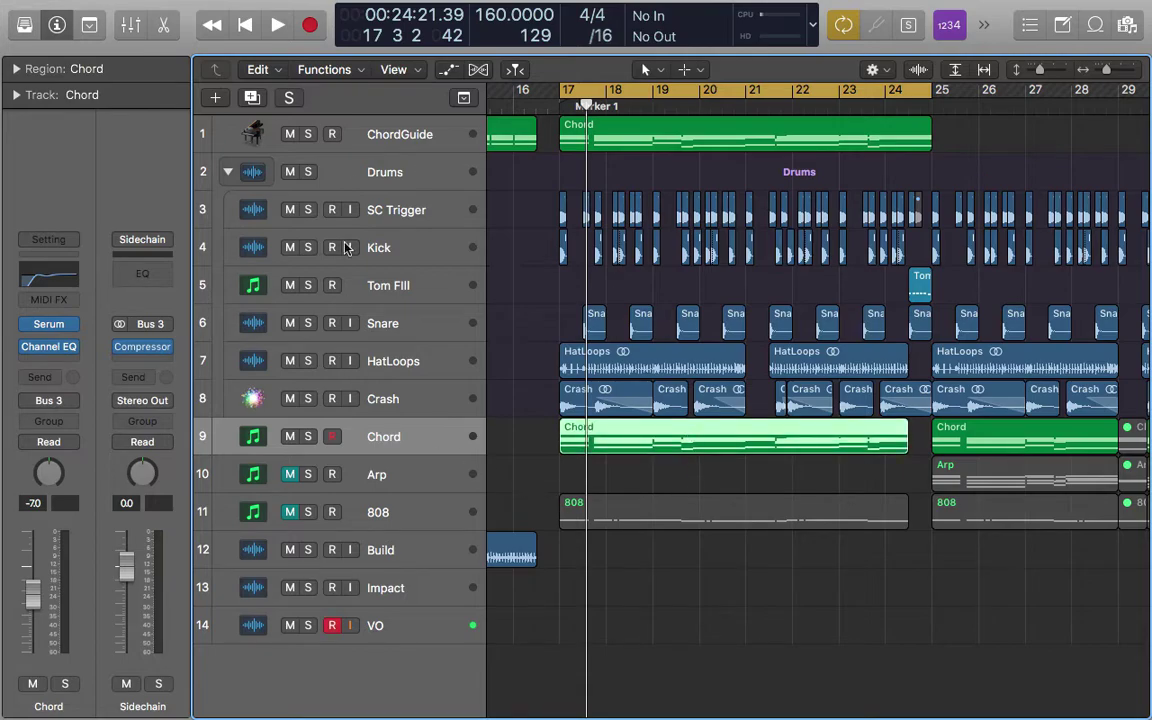
- Mute the ChordGuide region, audition the Chord track soloed, then unsolo it
left_click(678, 137)
key("m")
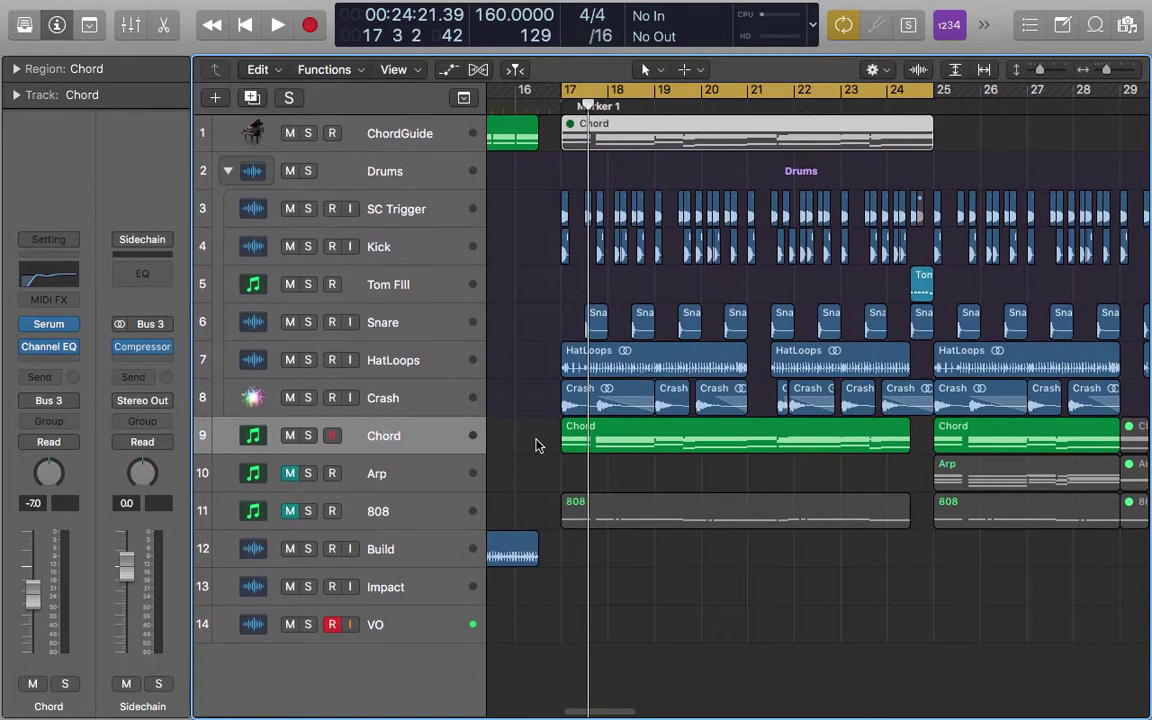
left_click(309, 437)
key("space")
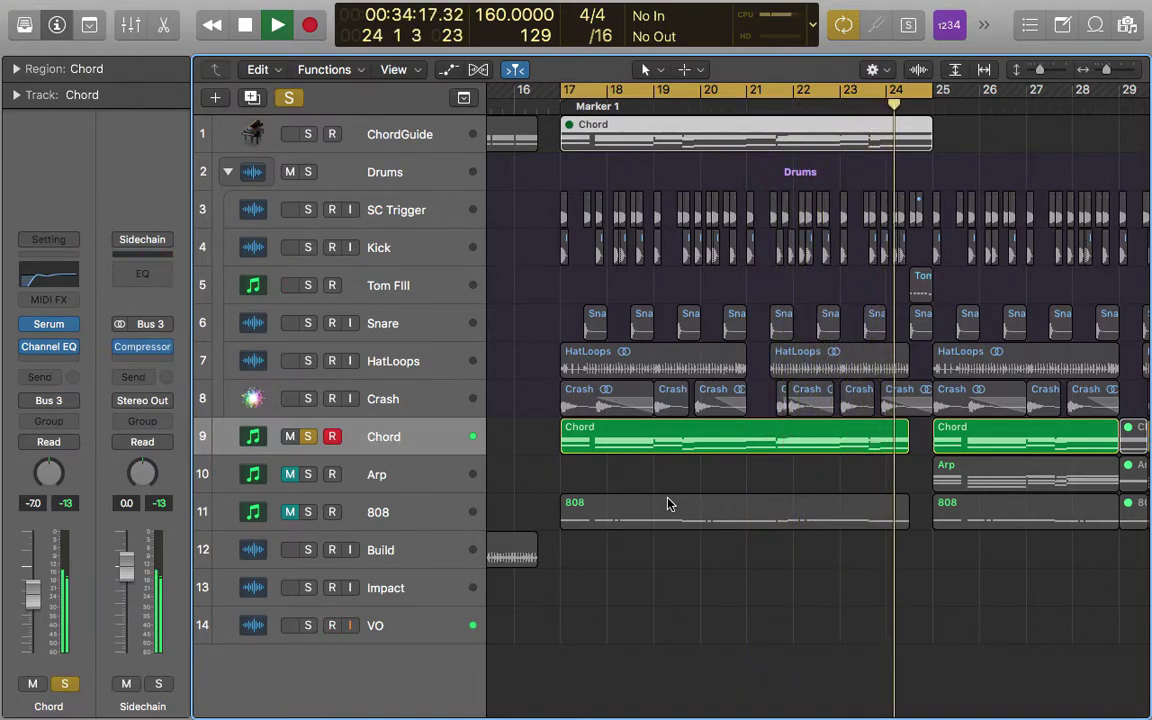
key("space")
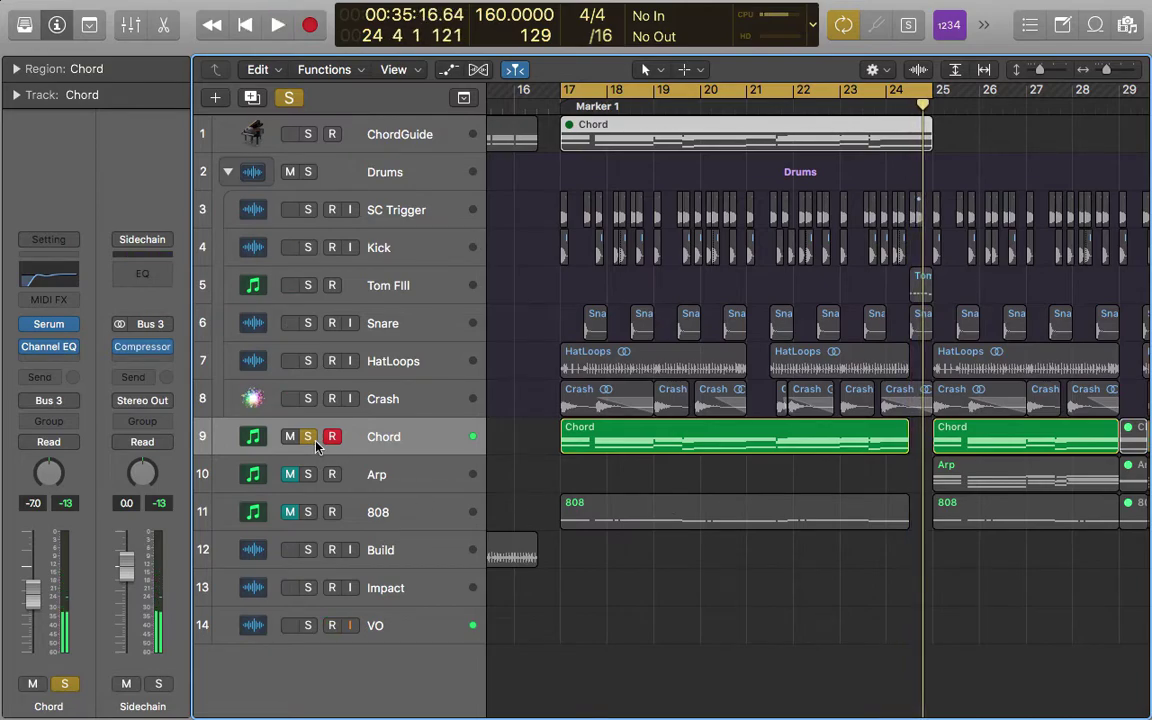
left_click(307, 437)
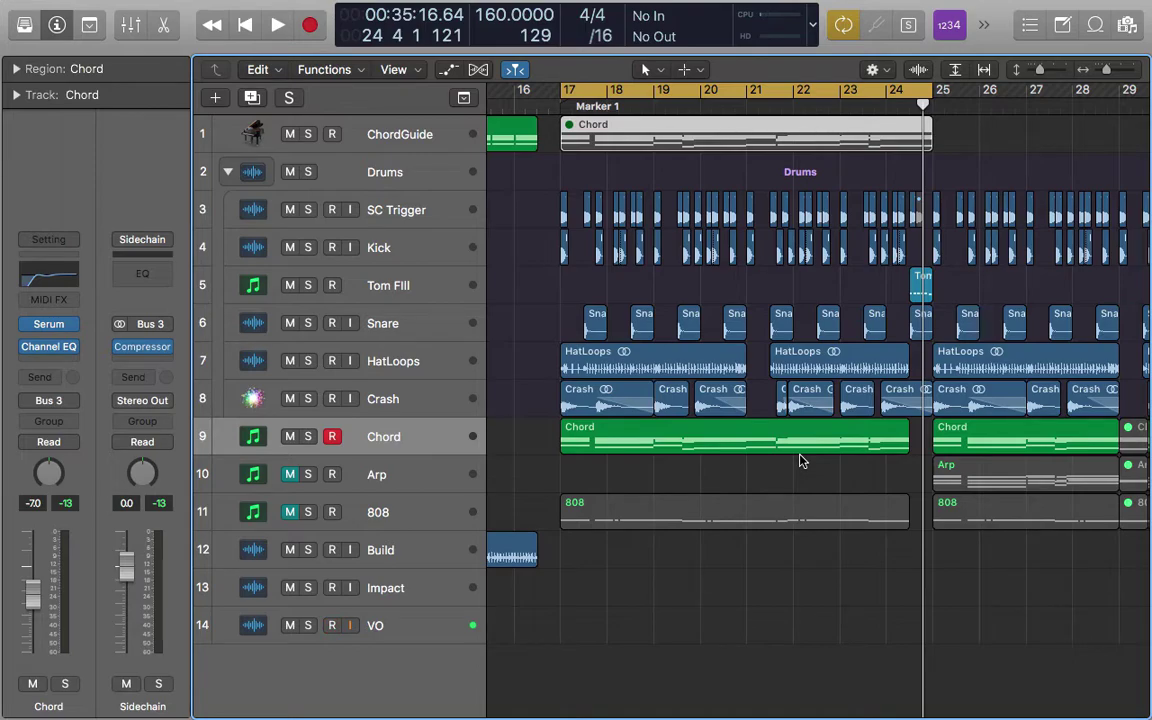
- Open the Chord track's Serum and replace CHORD - Glide Chord with Init Preset
left_click(48, 323)
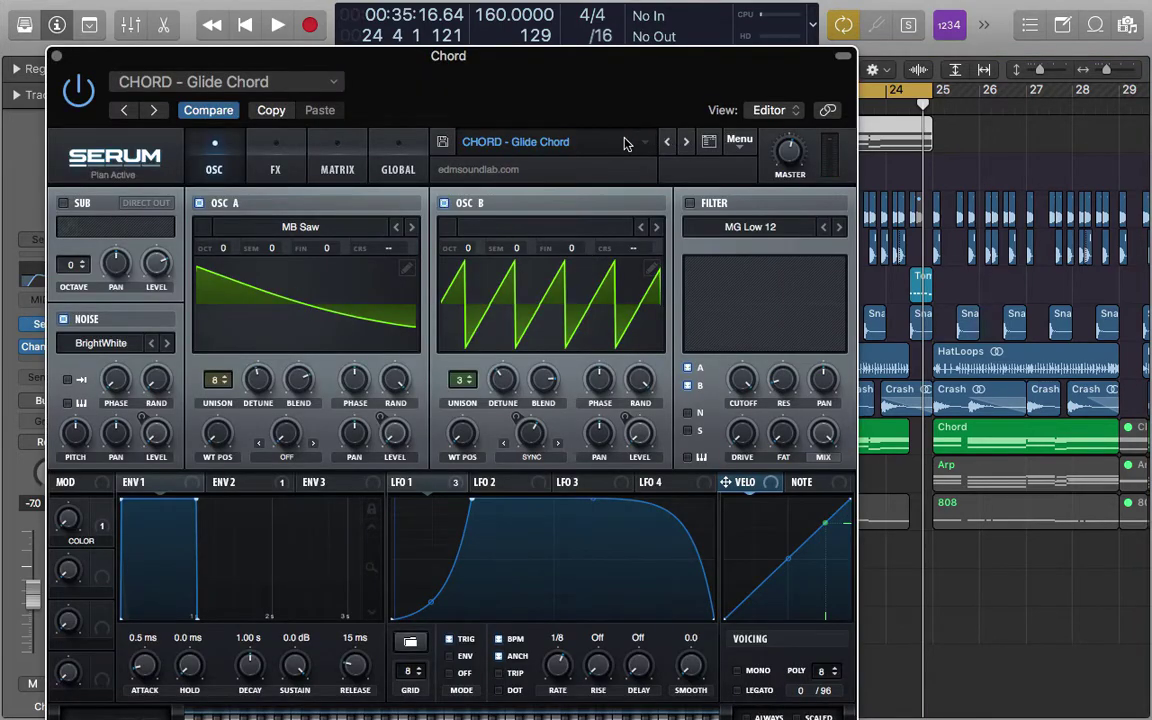
left_click(566, 140)
mouse_move(590, 197)
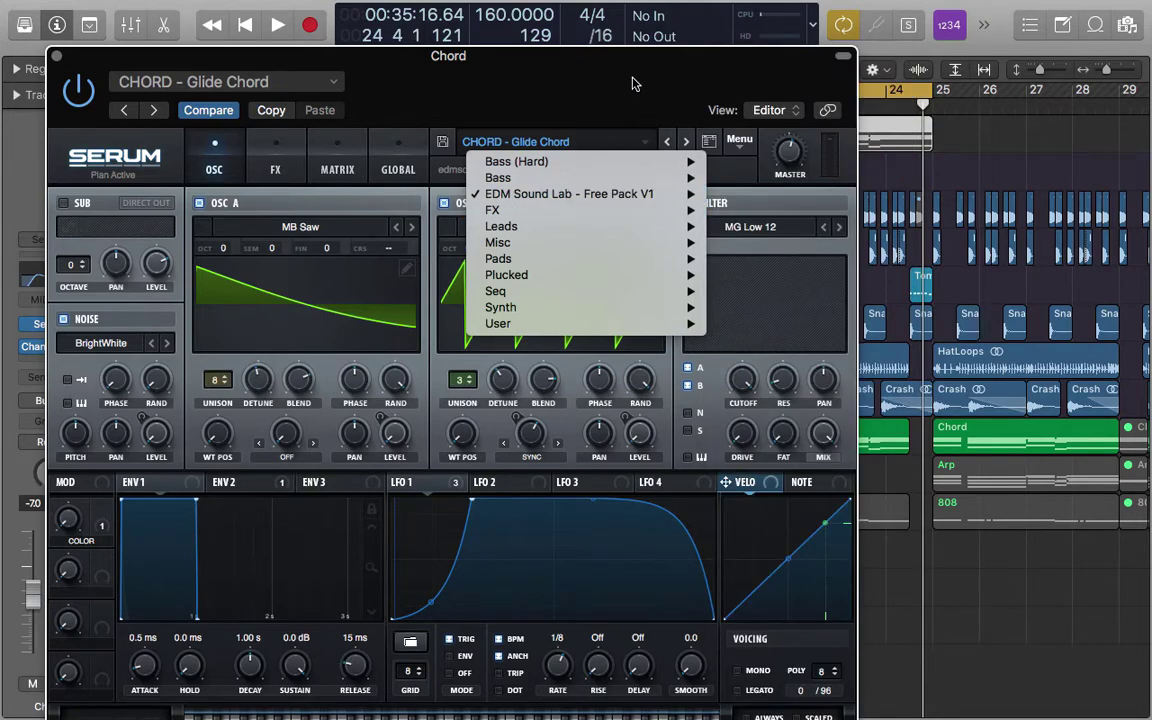
left_click(625, 141)
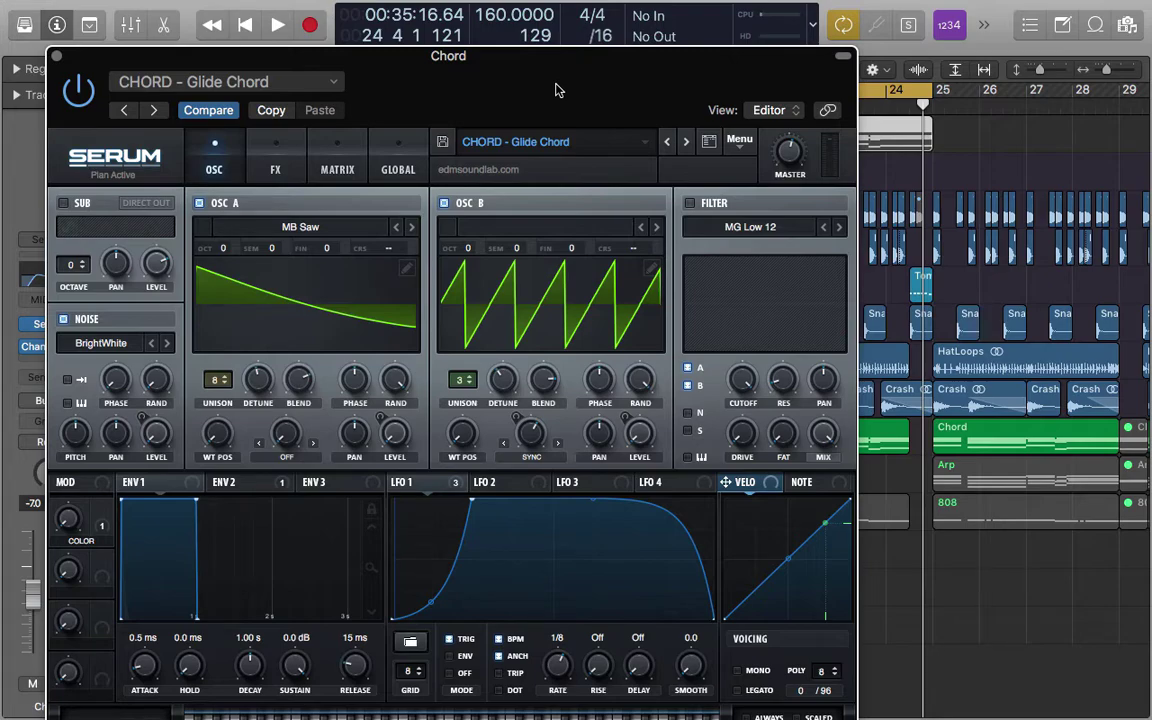
left_click(739, 140)
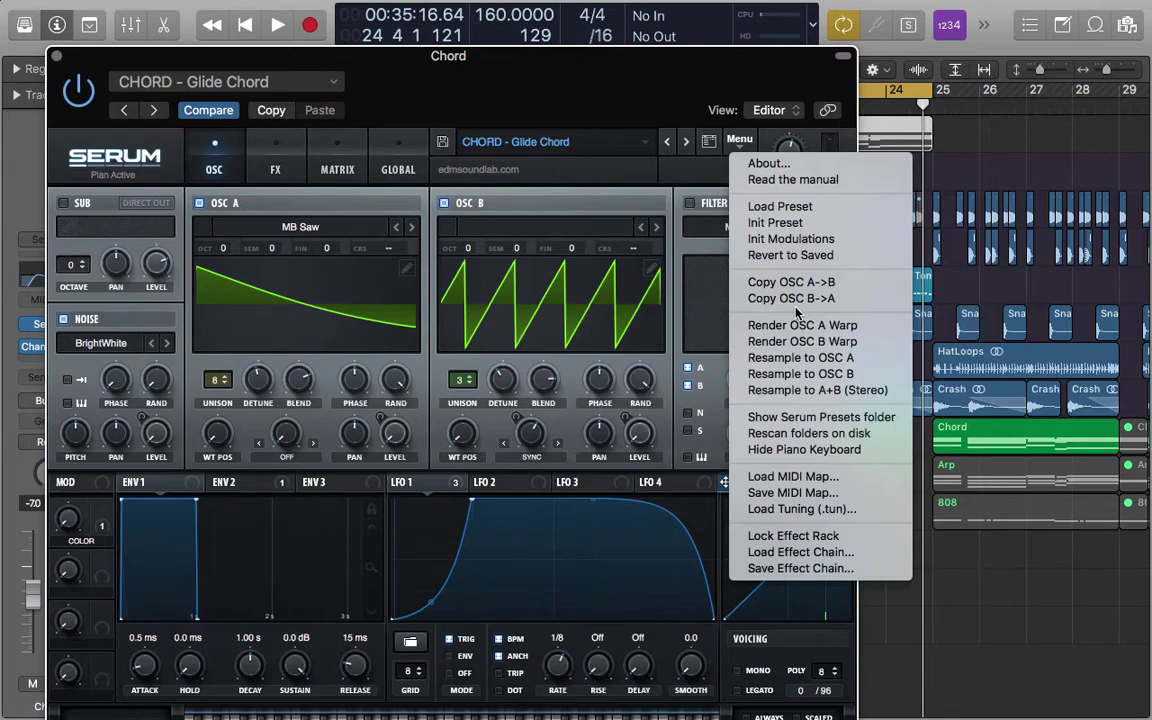
left_click(775, 222)
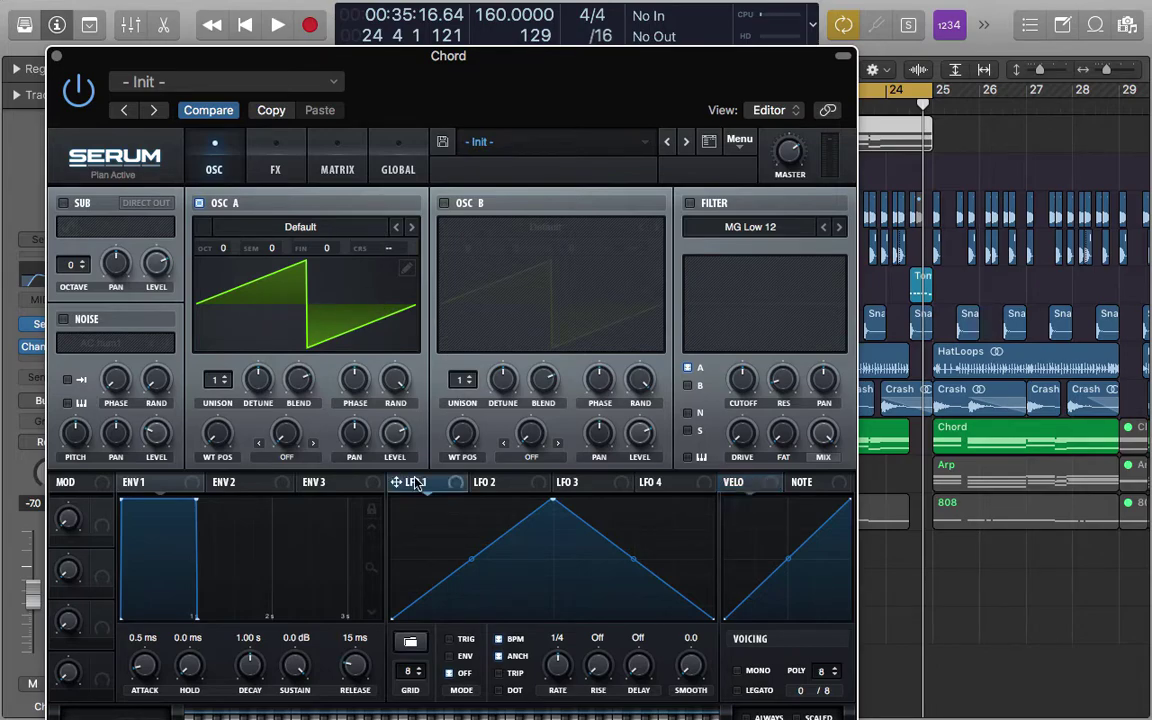
- Route LFO 1 to both oscillator levels and enable OSC B at +1 octave
left_click_drag(417, 482, 383, 374)
left_click_drag(397, 484, 630, 473)
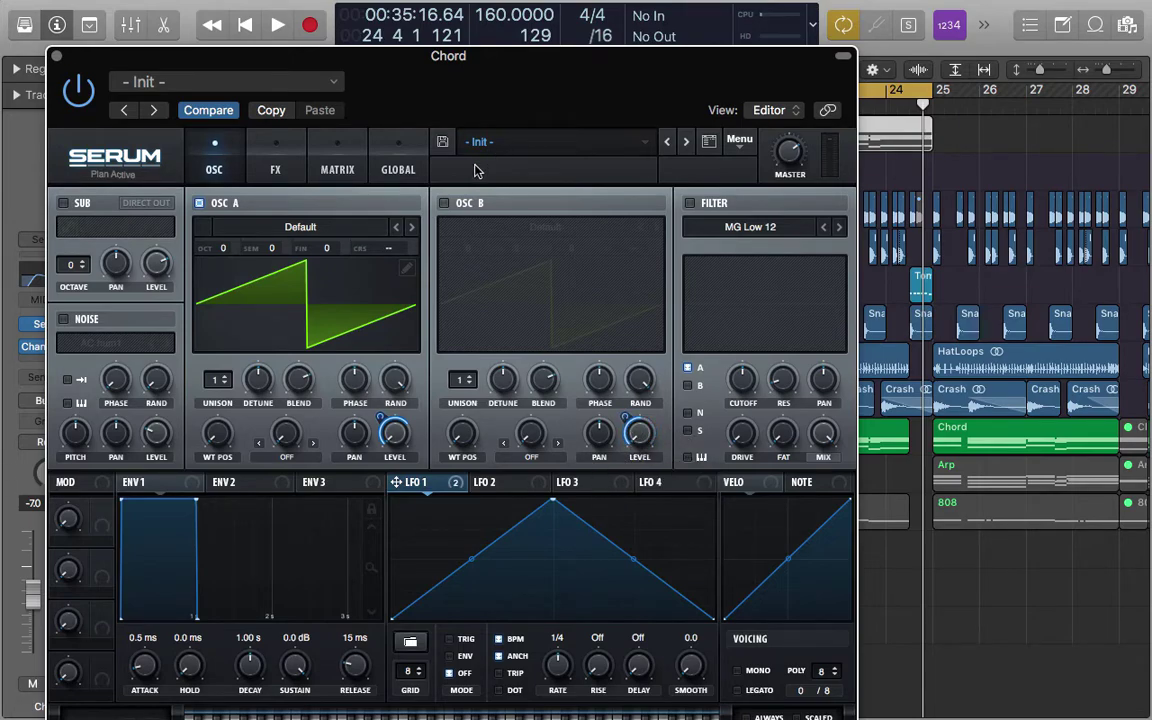
left_click(443, 203)
left_click_drag(469, 250, 477, 245)
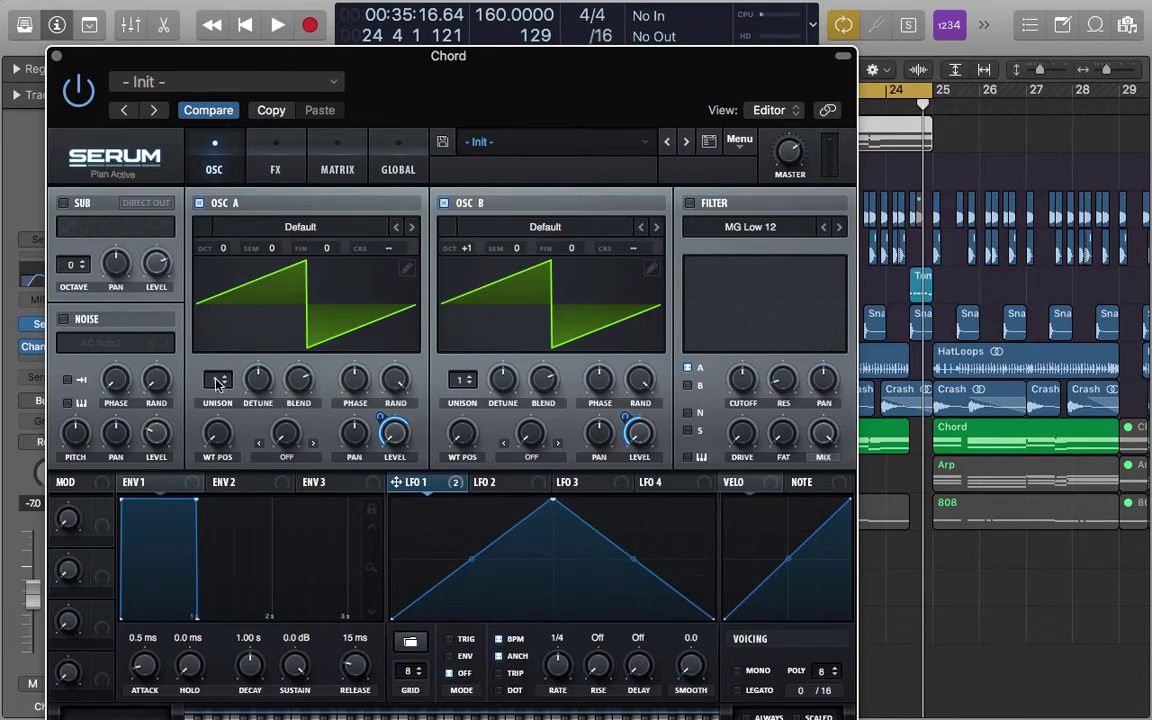
- Set OSC A and OSC B unison to 8 voices each
left_click_drag(217, 383, 226, 274)
left_click_drag(463, 380, 463, 255)
left_click_drag(450, 57, 636, 10)
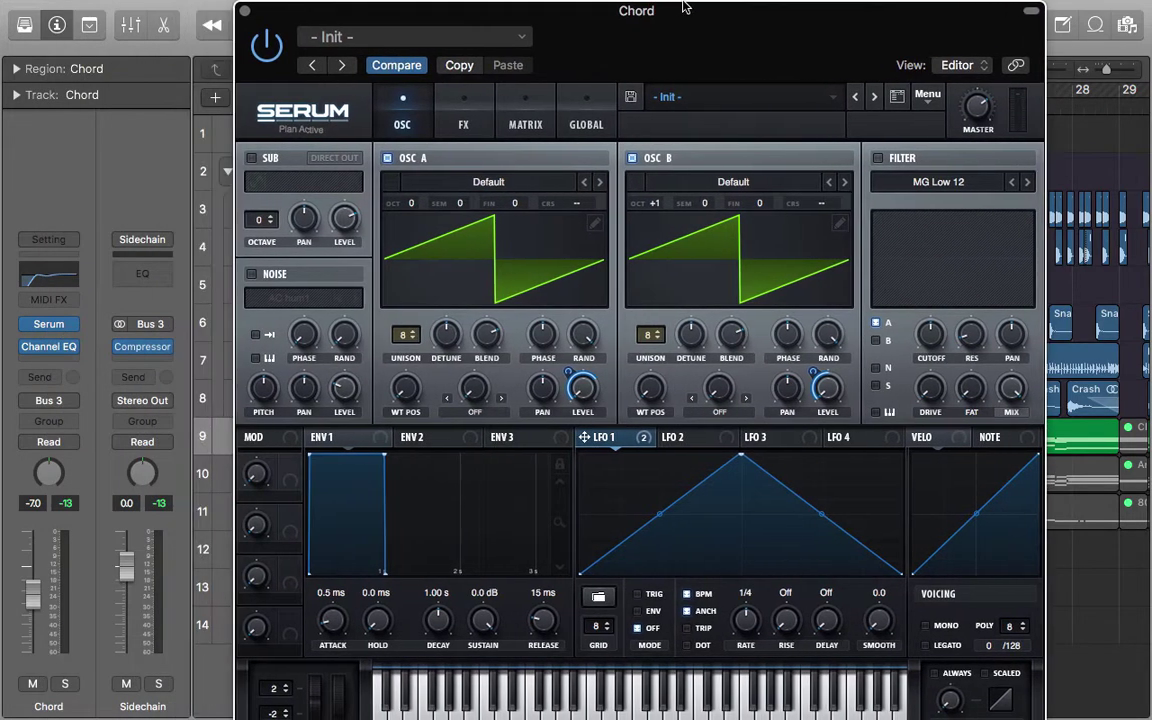
- Reshape LFO 1 into a curved rise with an earlier peak and long plateau
left_click_drag(658, 517, 632, 476)
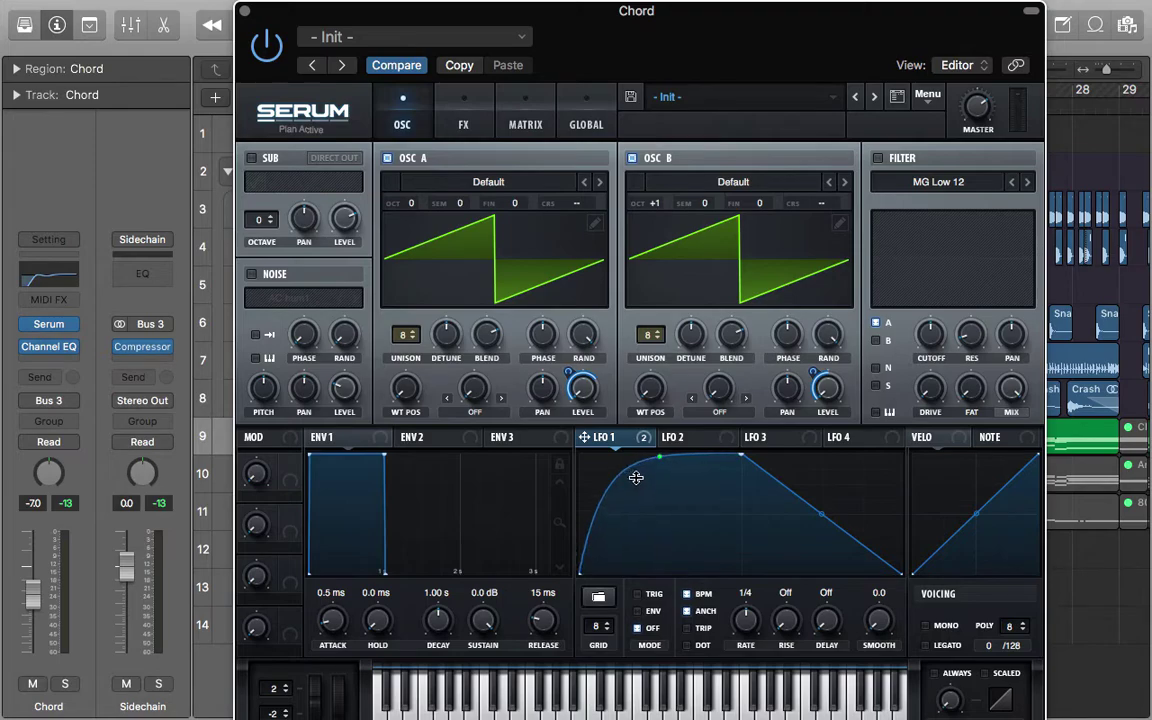
left_click_drag(741, 460, 668, 452)
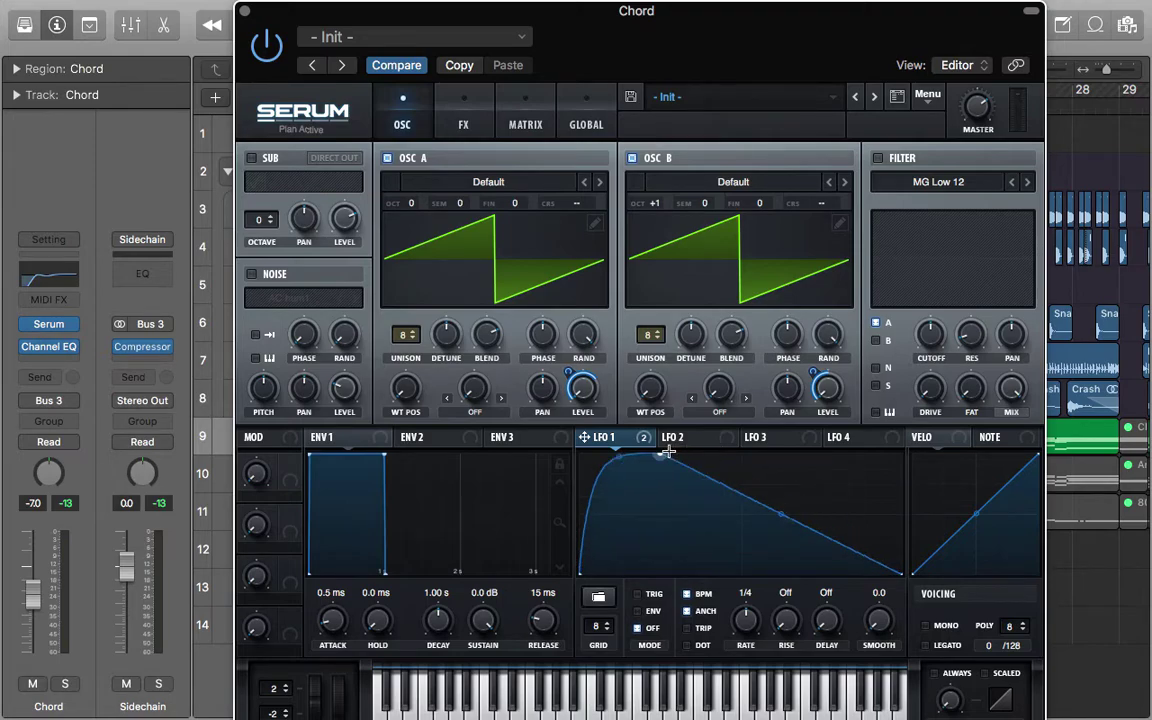
left_click_drag(784, 514, 838, 472)
left_click_drag(620, 465, 626, 509)
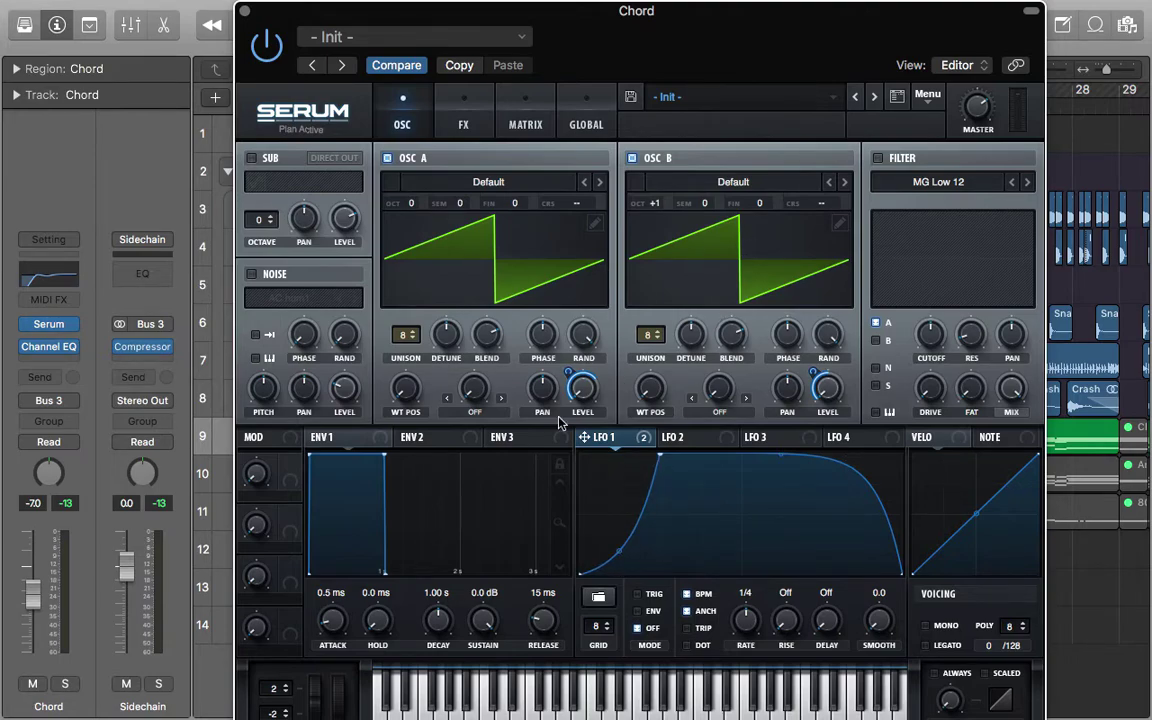
- Solo the Chord channel and set LFO 1's rate to 1/8
left_click(67, 684)
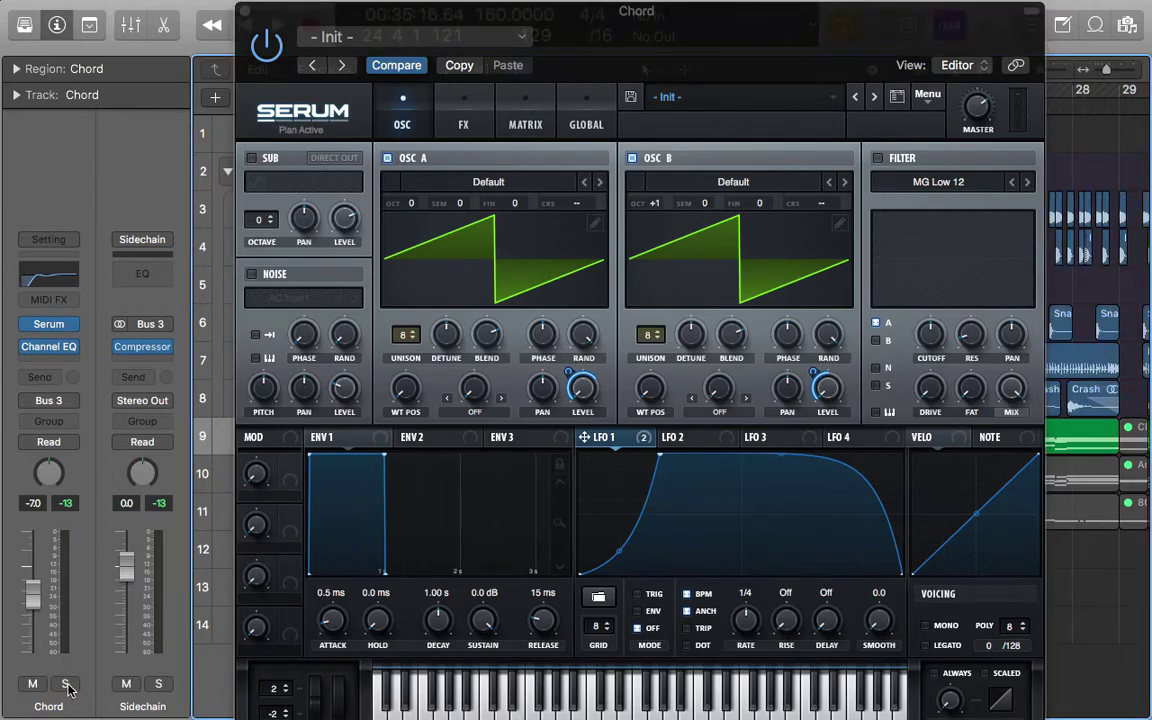
left_click(66, 684)
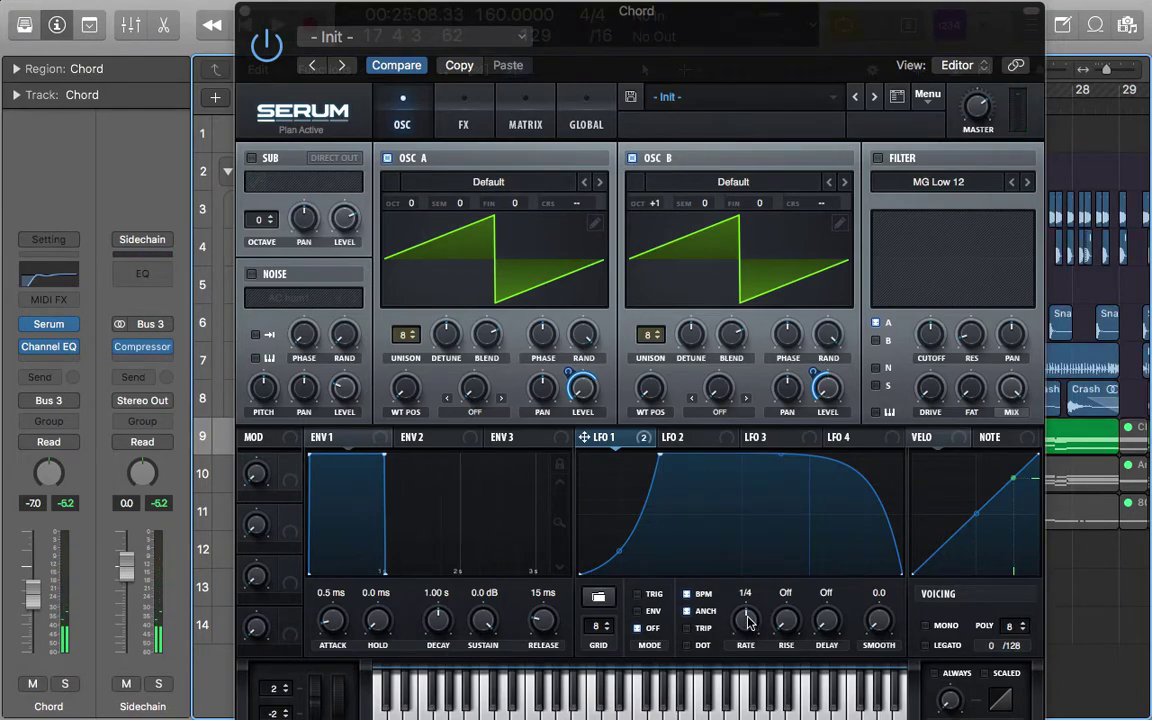
left_click_drag(746, 616, 750, 610)
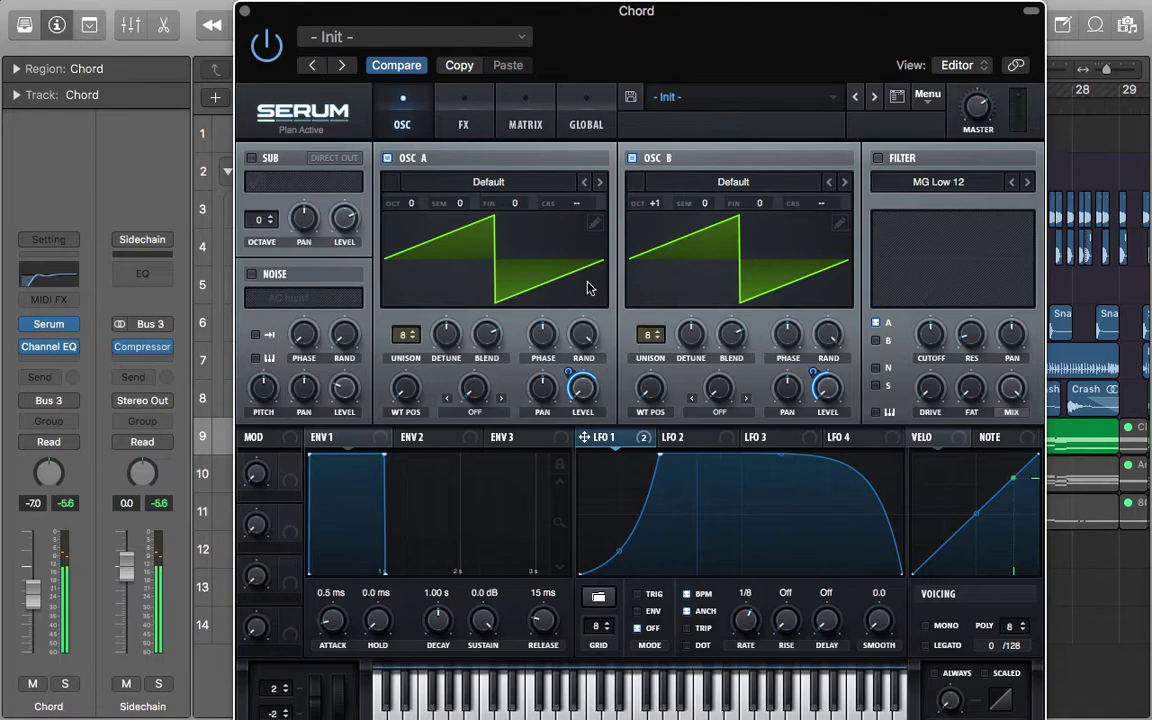
- Enable Hyper/Dimension, adjusting Hyper mix and Dimension size, with Dimension mix at 35%
left_click(464, 126)
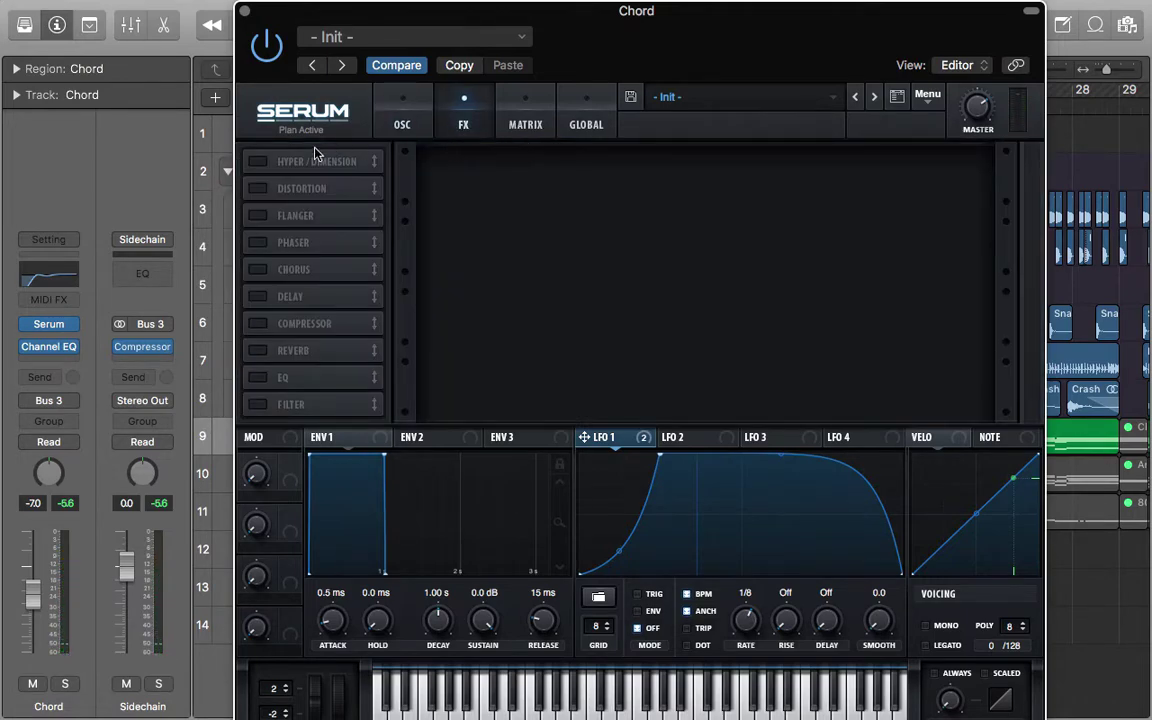
left_click(257, 161)
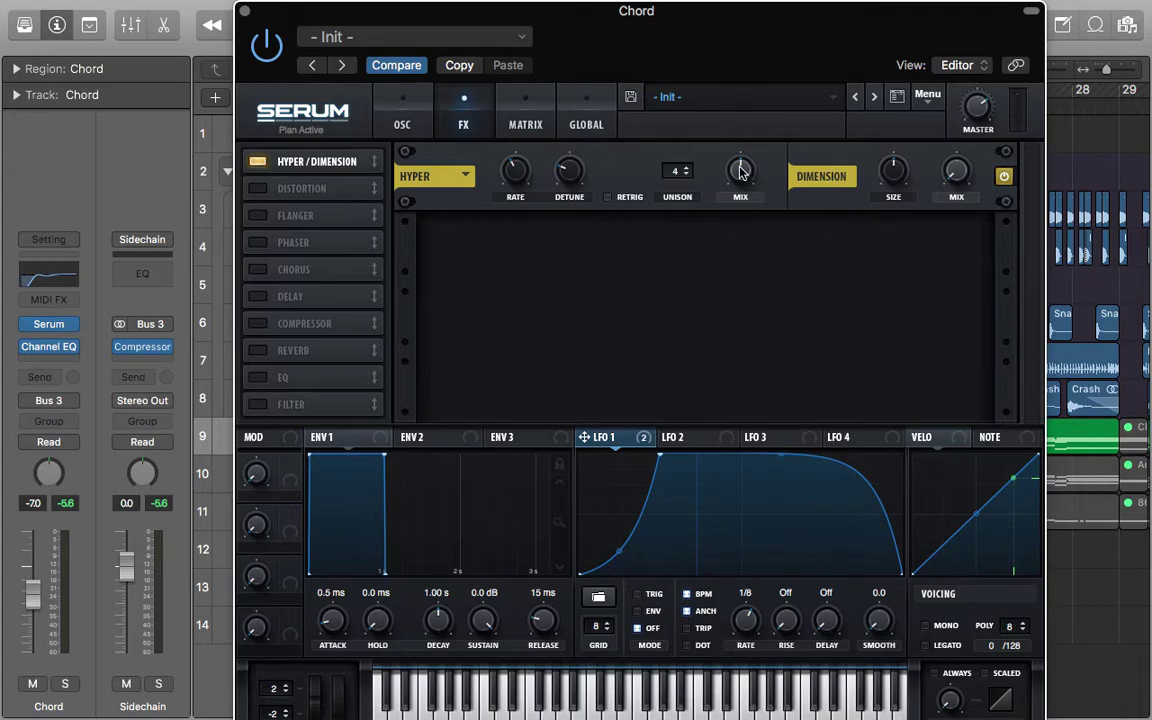
left_click_drag(740, 172, 737, 240)
left_click_drag(893, 172, 898, 235)
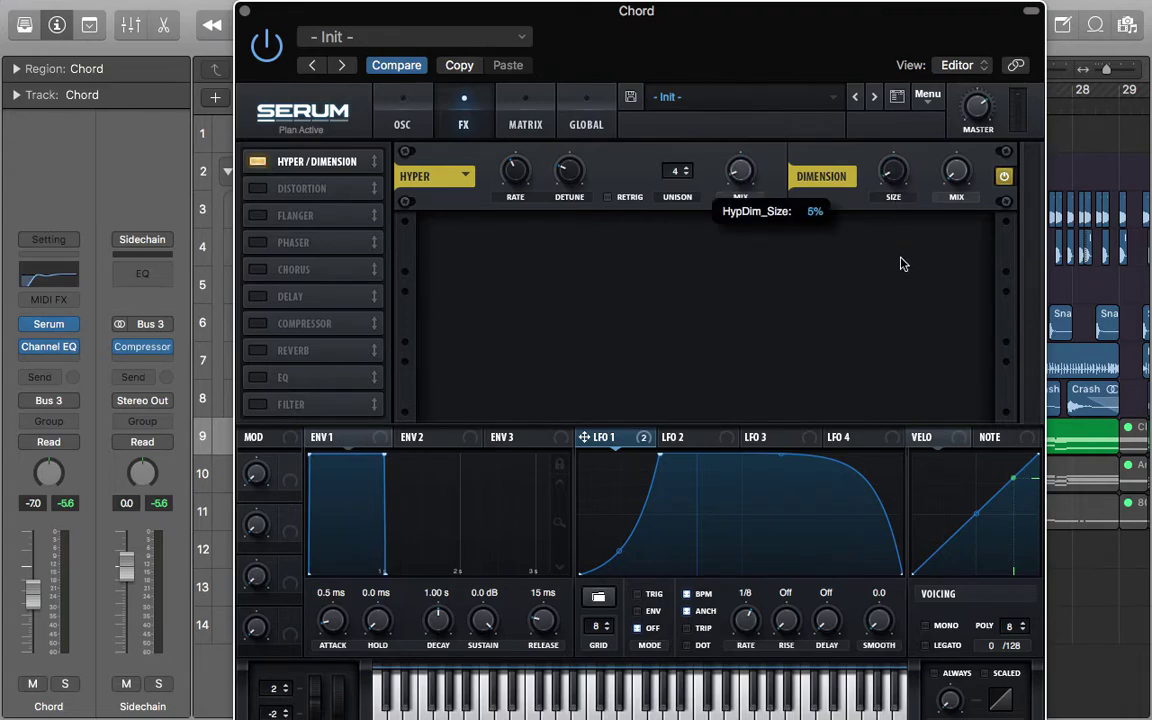
left_click_drag(956, 172, 957, 110)
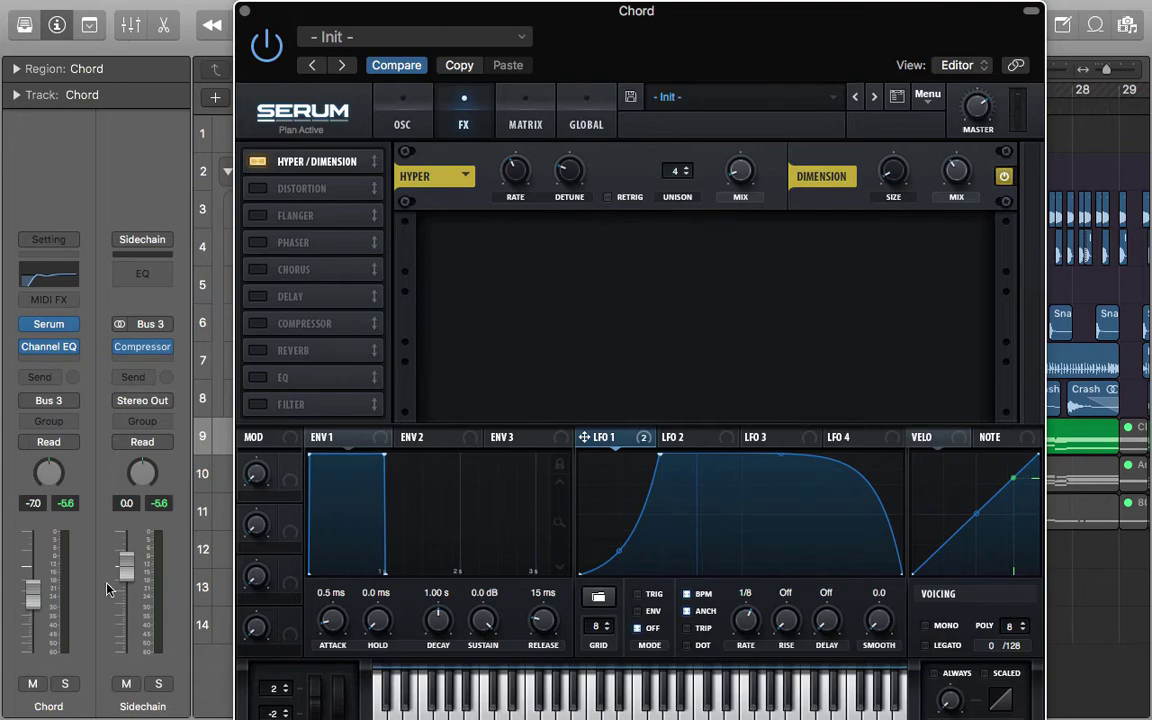
- Audition the effects with the Chord channel soloed, then unsolo it
left_click(67, 686)
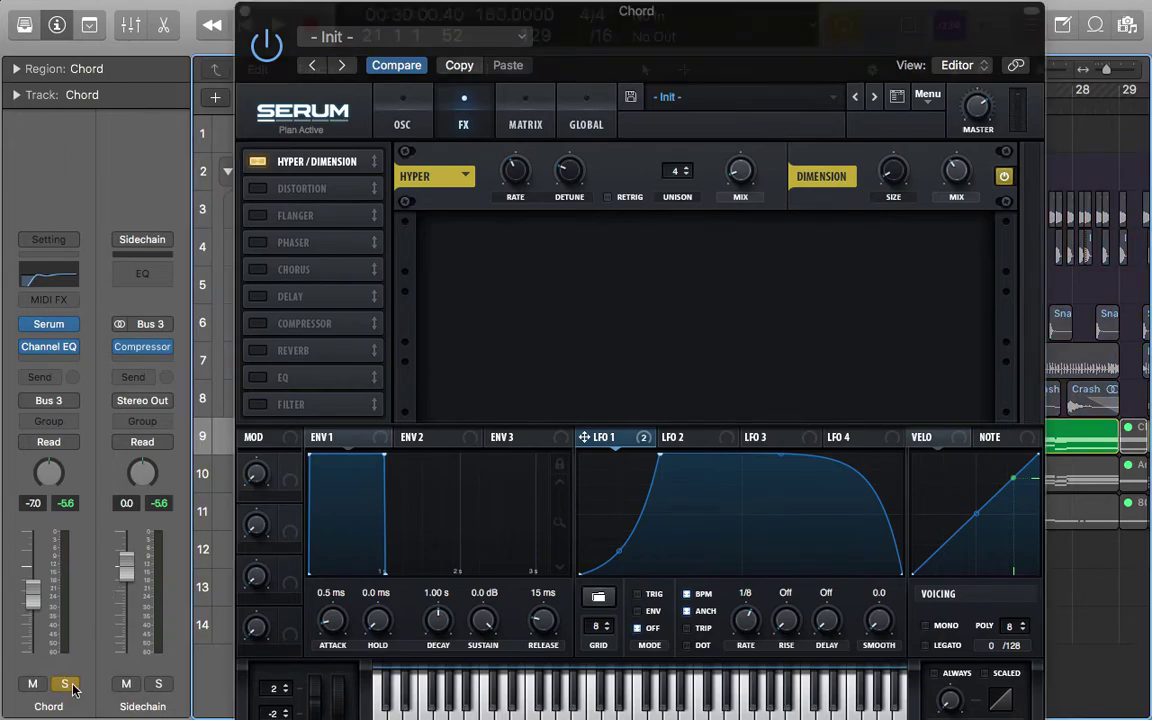
key("space")
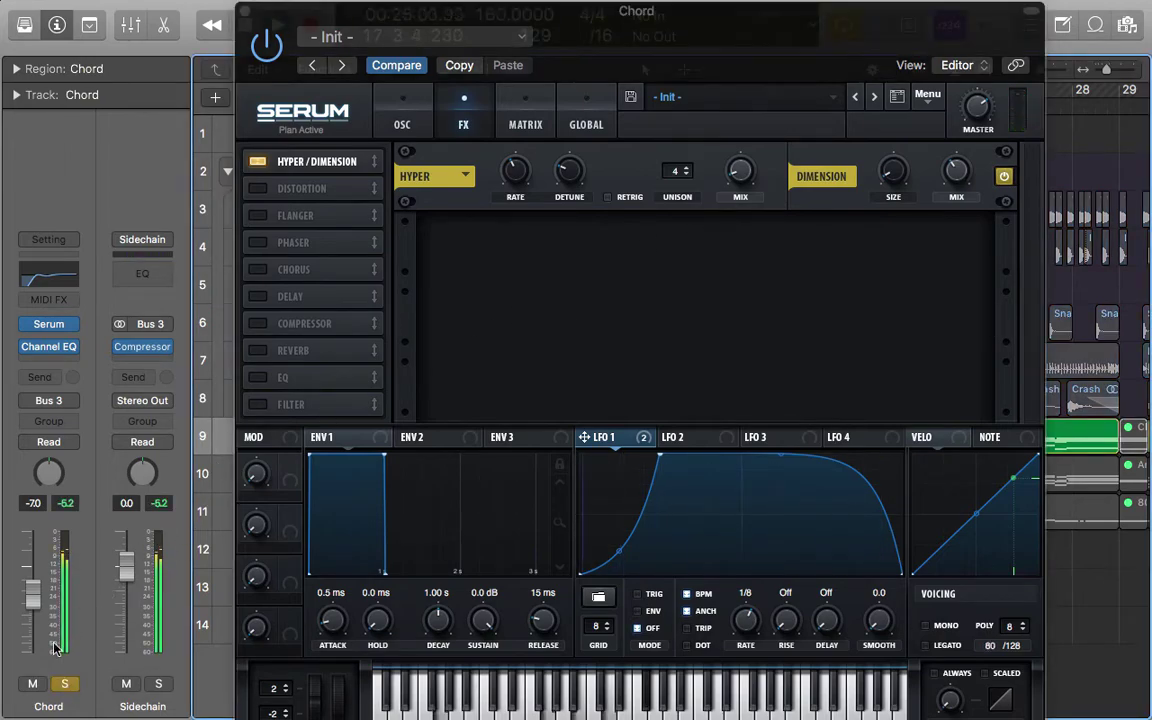
left_click(62, 686)
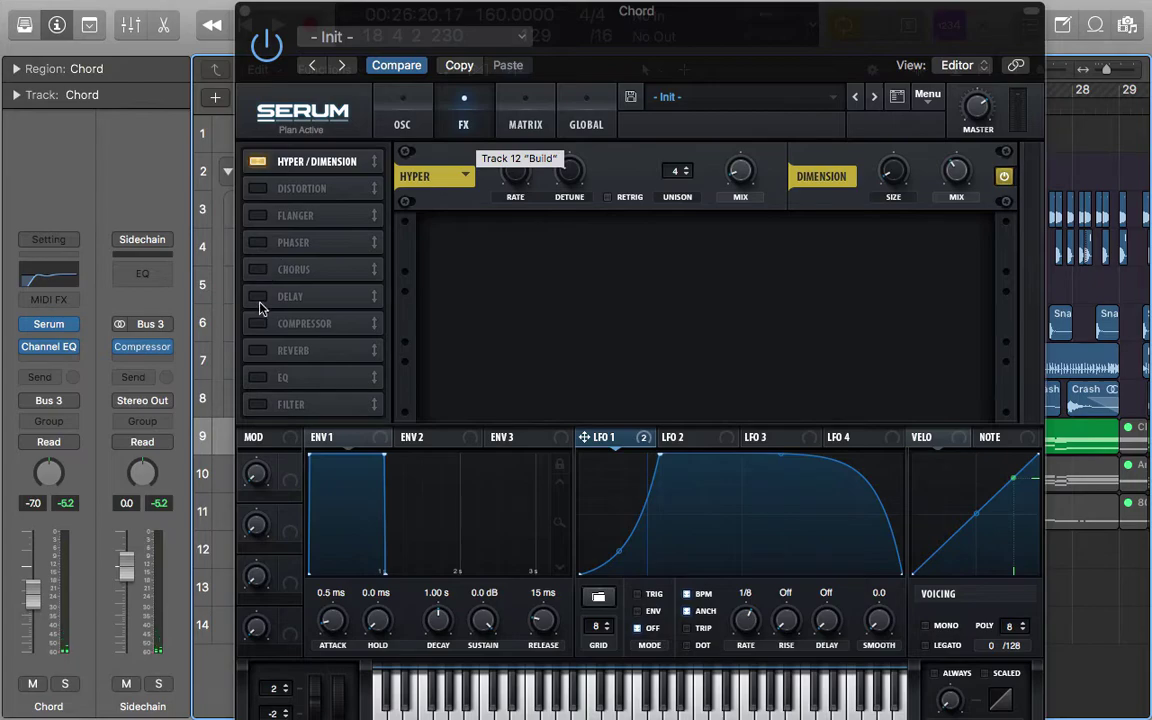
- Enable the EQ and adjust its high-band gain
left_click(257, 378)
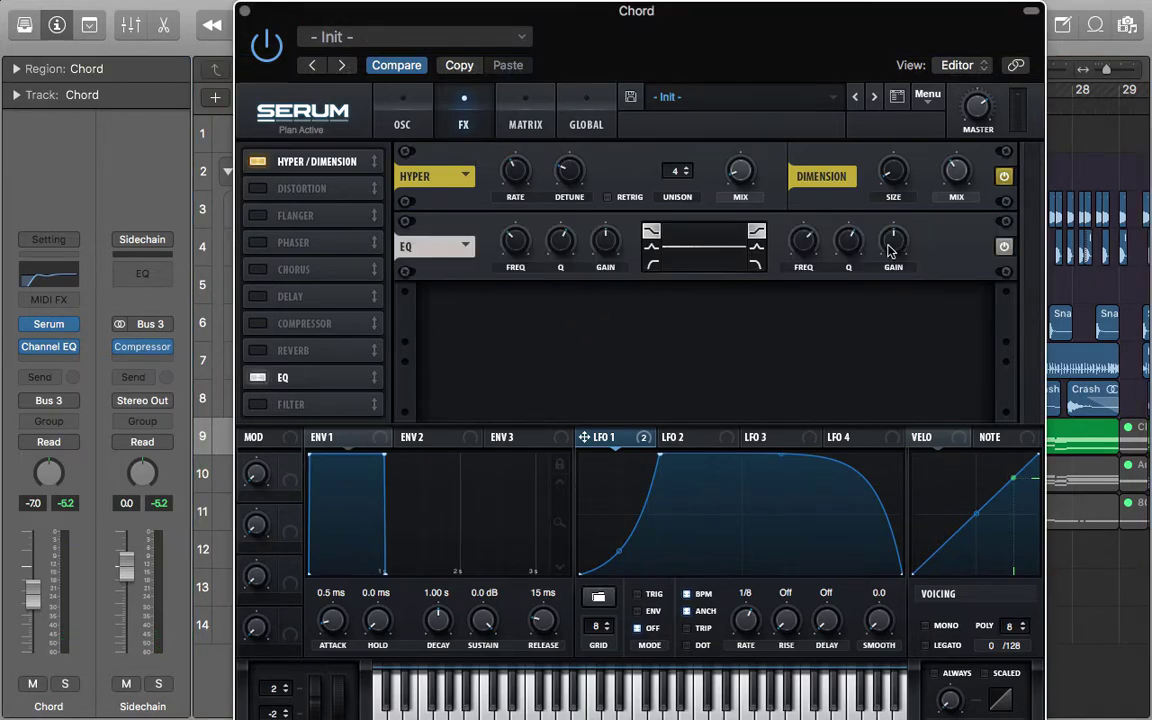
mouse_move(893, 226)
scroll(893, 226, "down", 2)
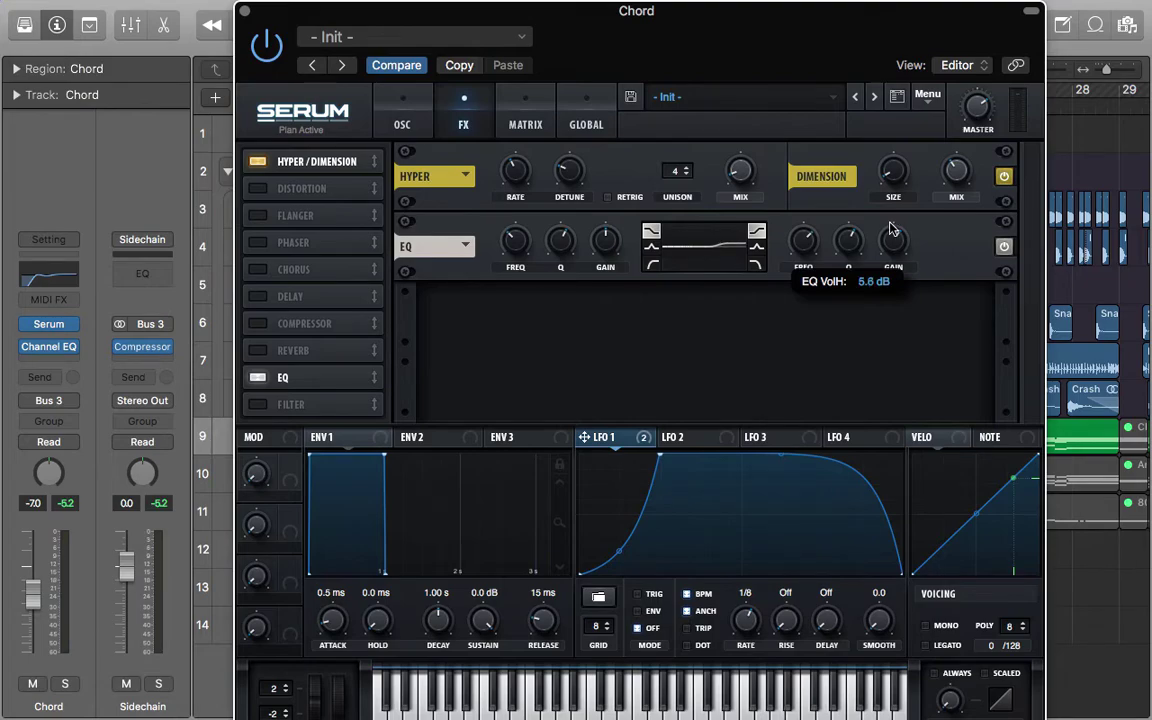
left_click(418, 124)
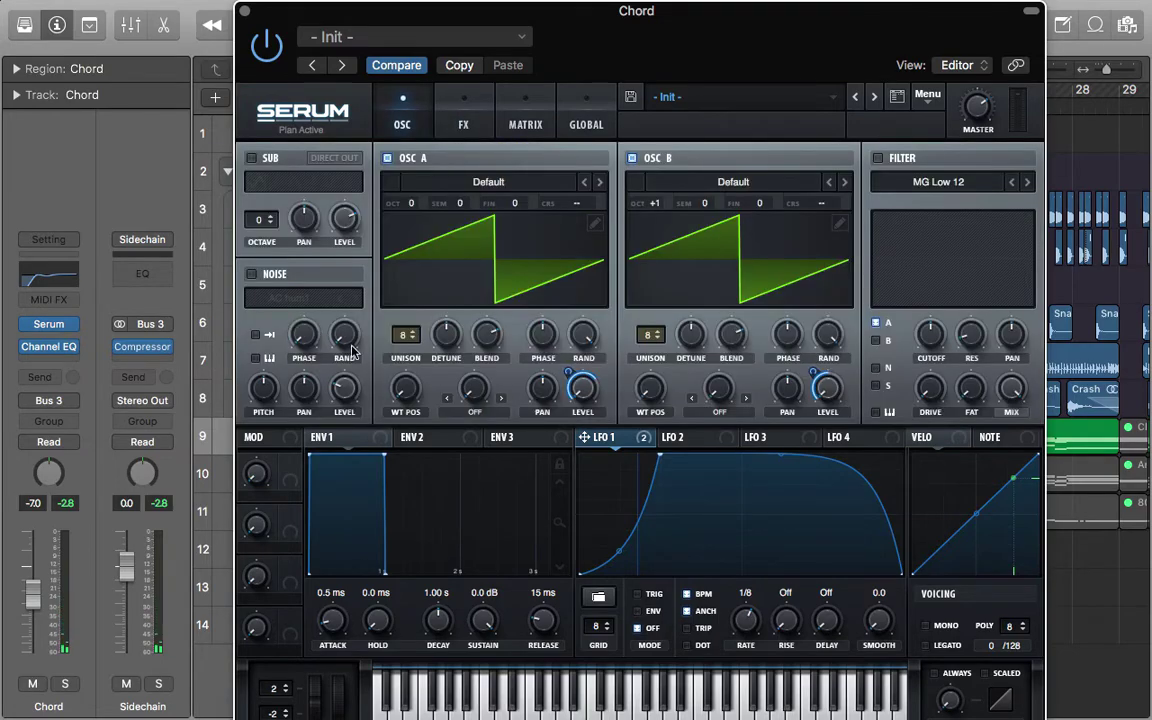
- Enable Serum's noise layer with Analog BrightWhite, its level modulated by LFO 1
left_click(251, 273)
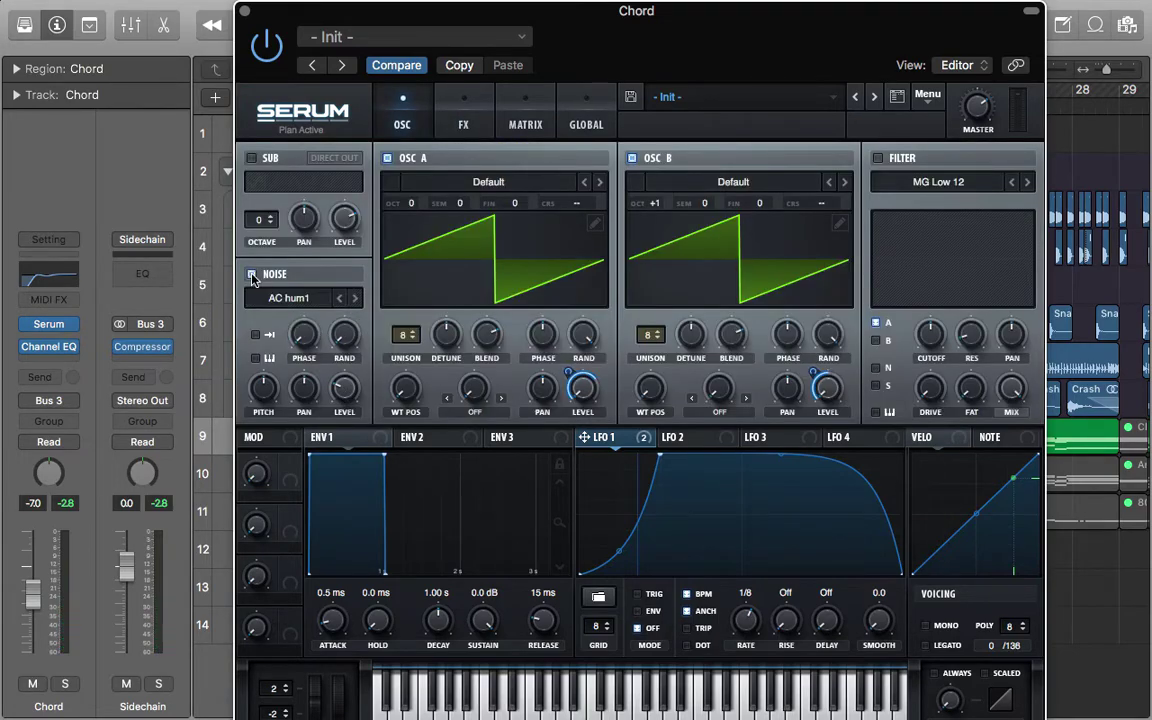
left_click(310, 299)
mouse_move(335, 318)
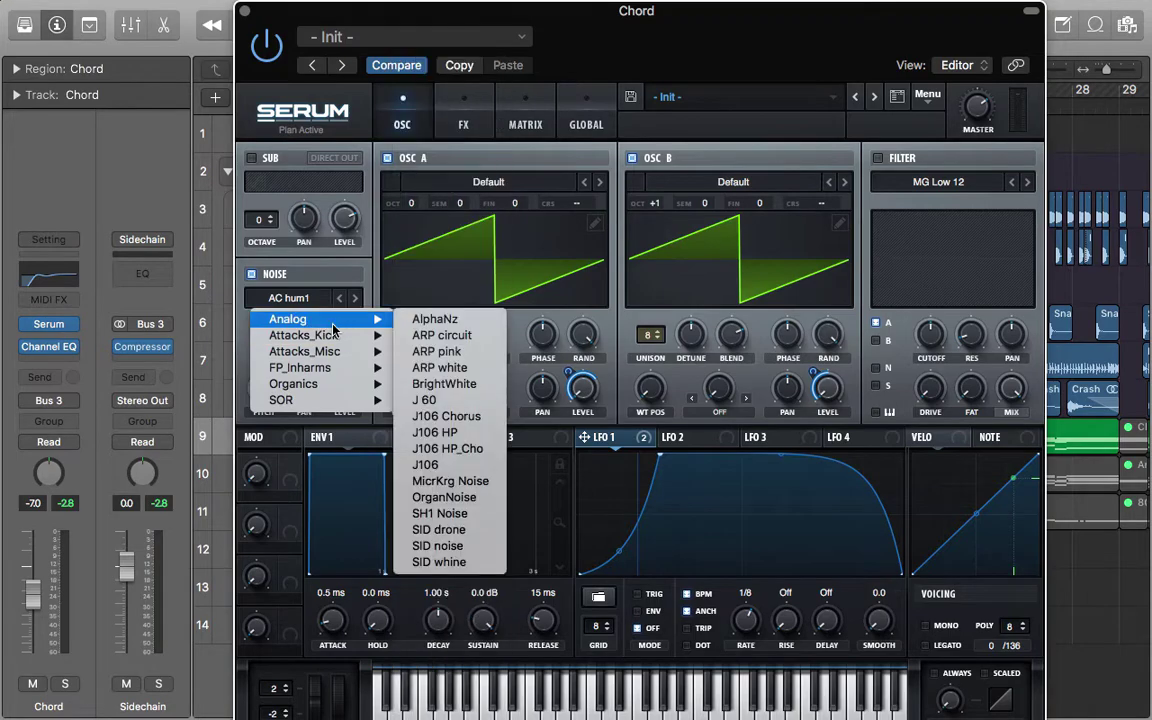
left_click(440, 384)
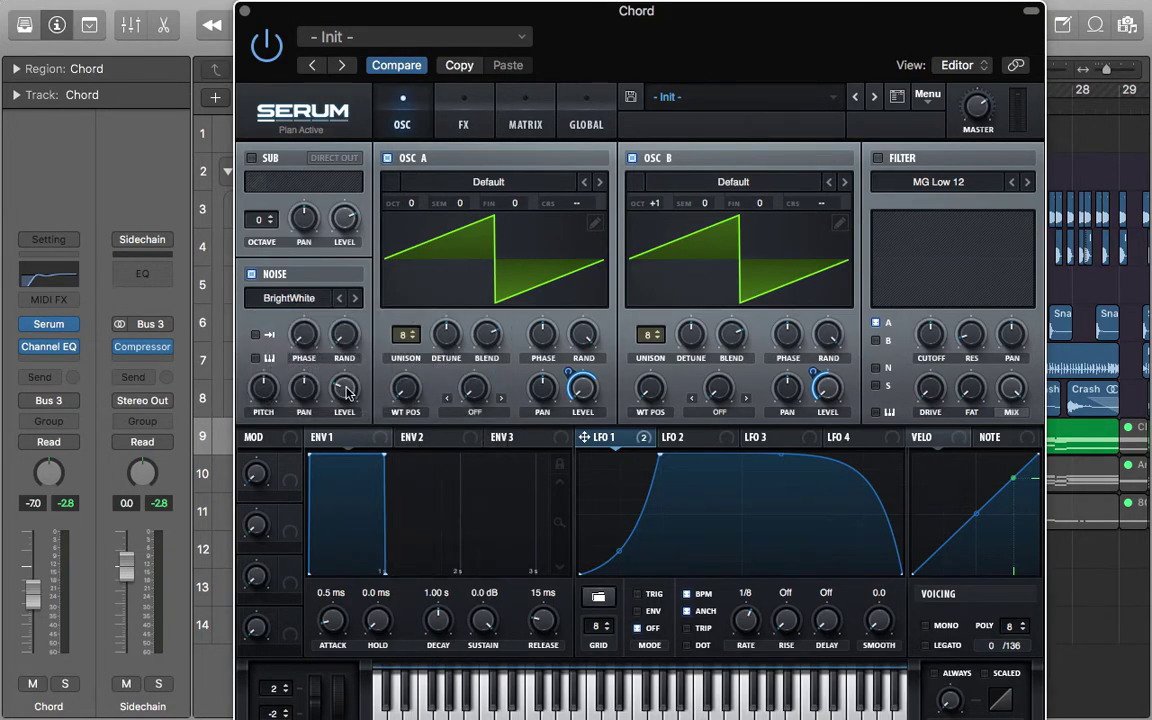
left_click_drag(590, 444, 335, 459)
- Move the Serum window aside, solo the Chord track and start playback
double_click(705, 15)
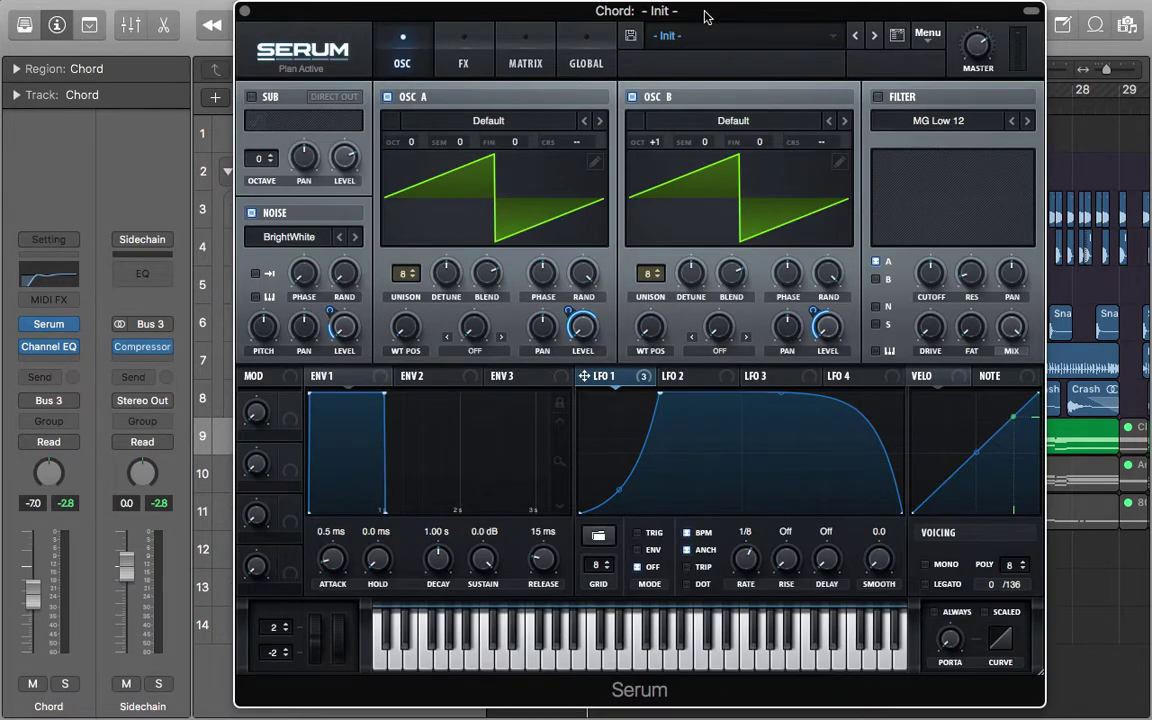
left_click_drag(705, 15, 738, 14)
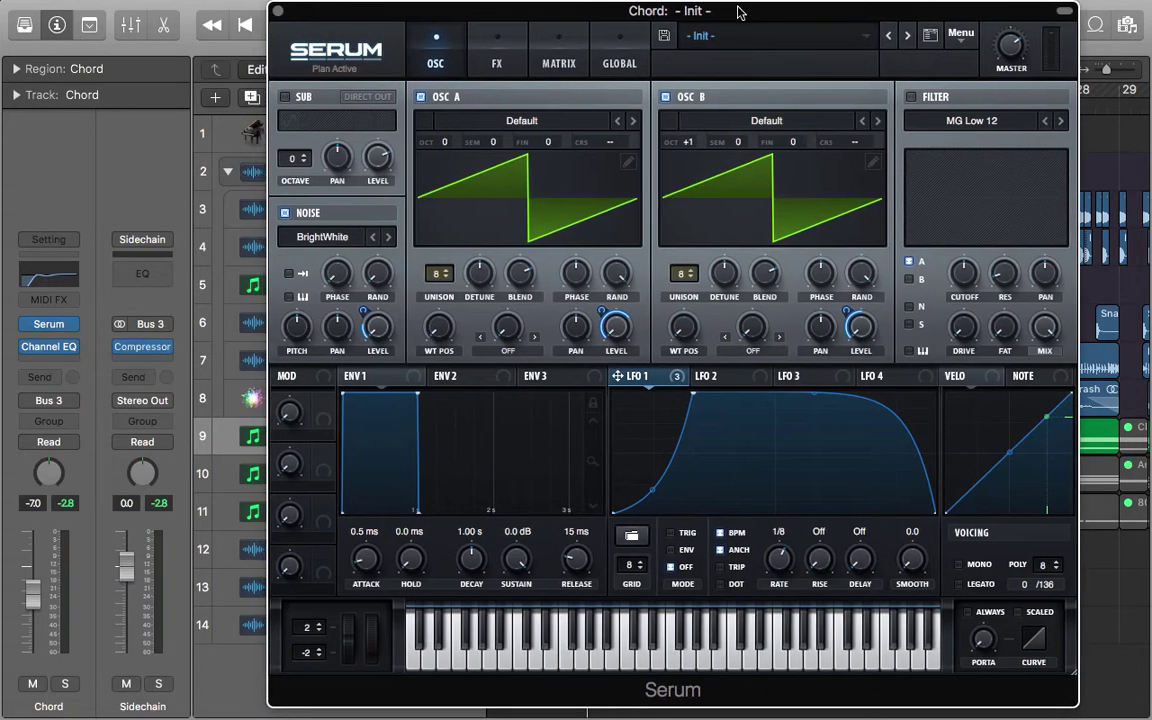
left_click(67, 684)
key("space")
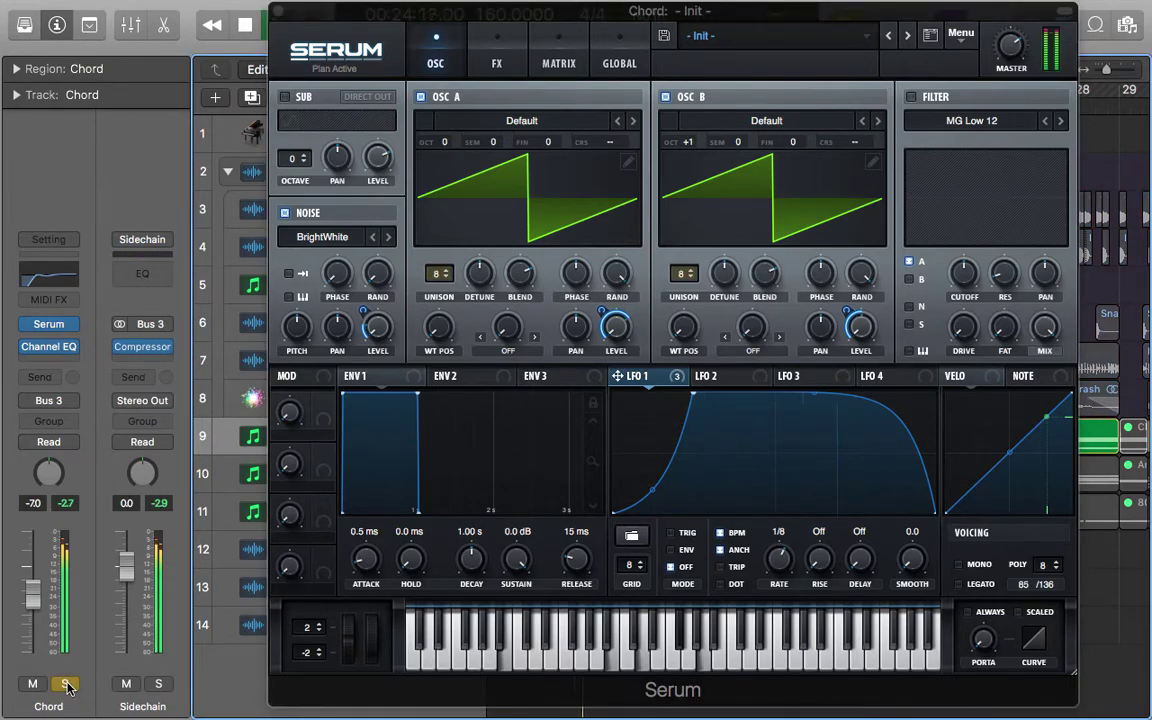
- A/B the noise layer on and off, unsolo Chord, and leave noise enabled
left_click(286, 214)
left_click(287, 214)
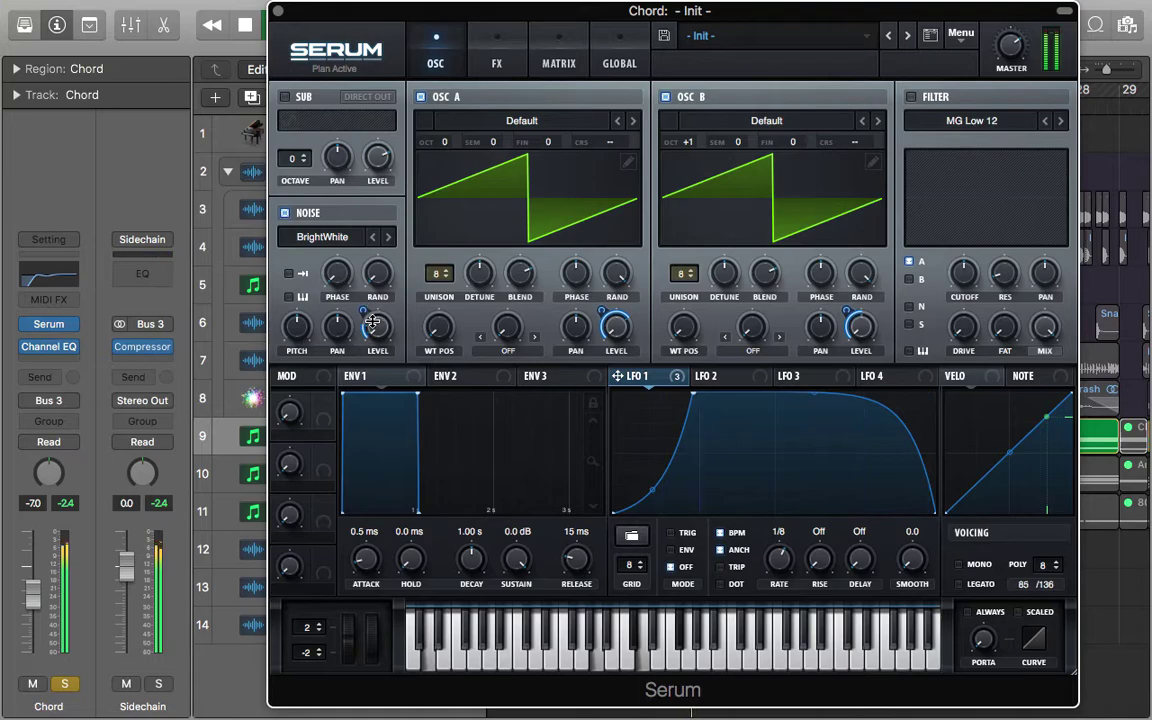
mouse_move(367, 327)
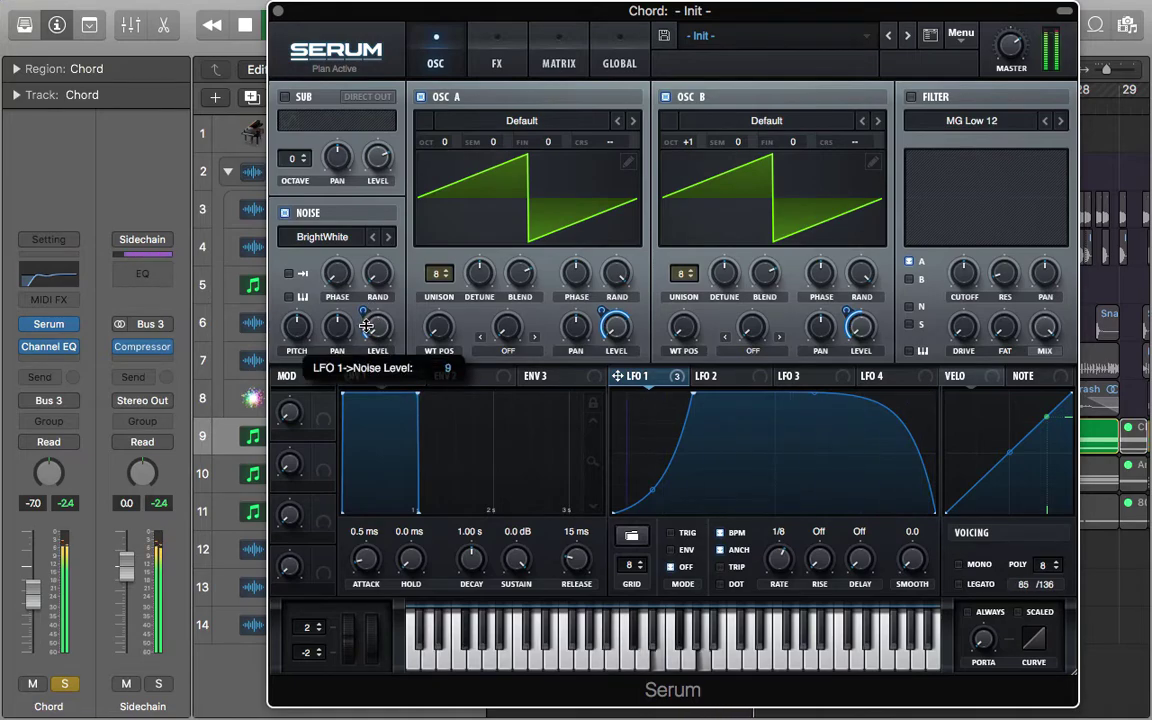
left_click(287, 215)
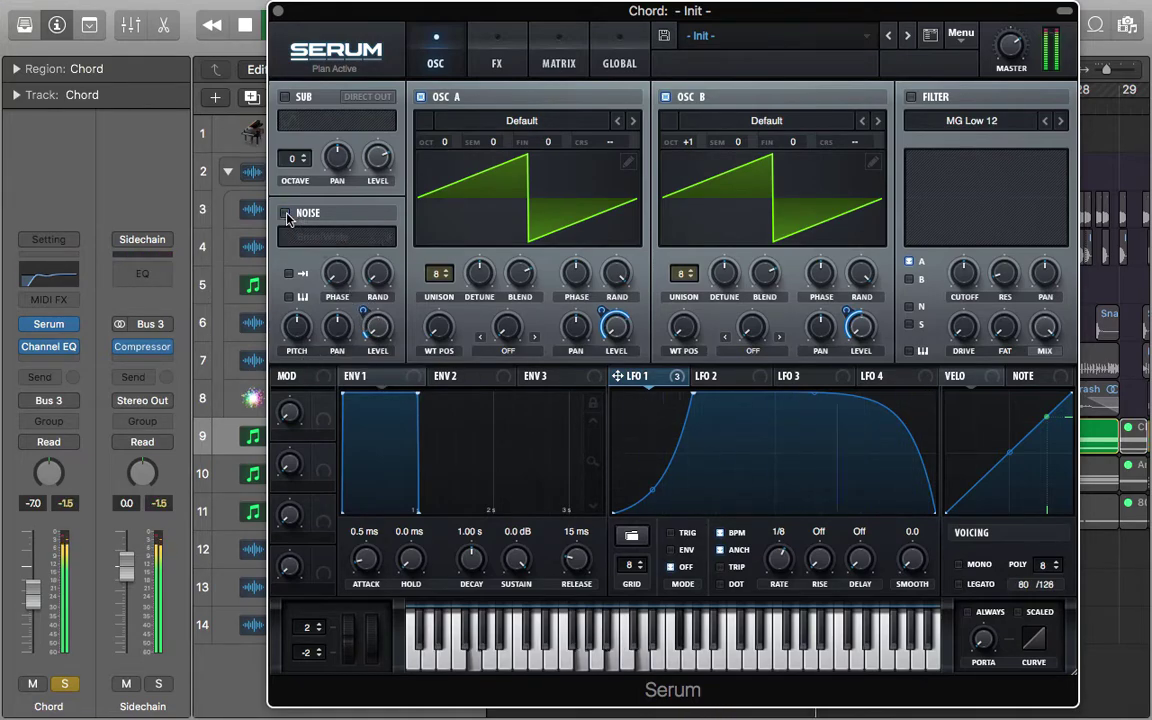
left_click(287, 214)
left_click(287, 214)
left_click(287, 214)
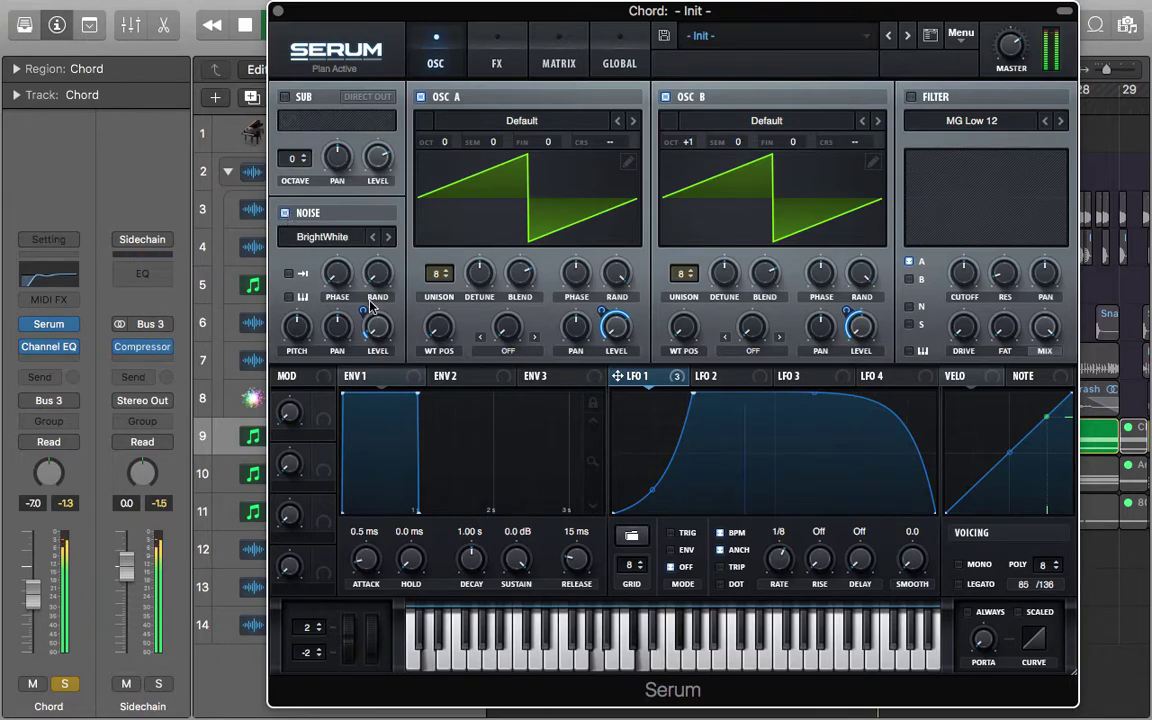
mouse_move(366, 306)
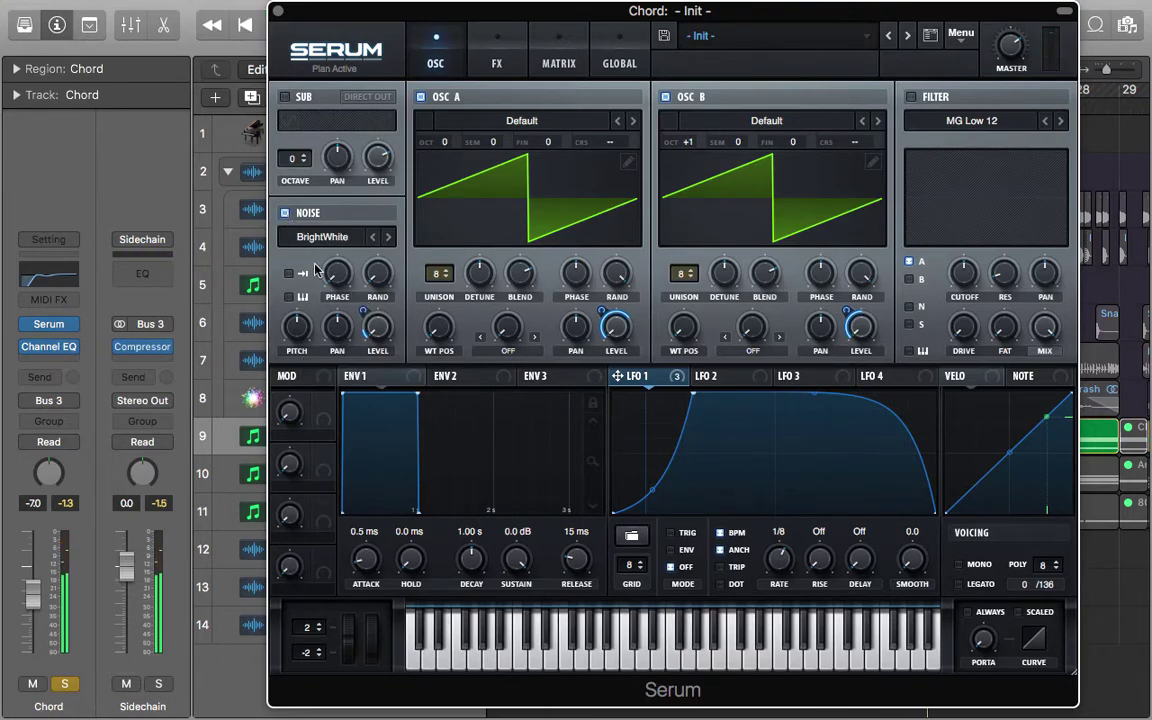
left_click(286, 213)
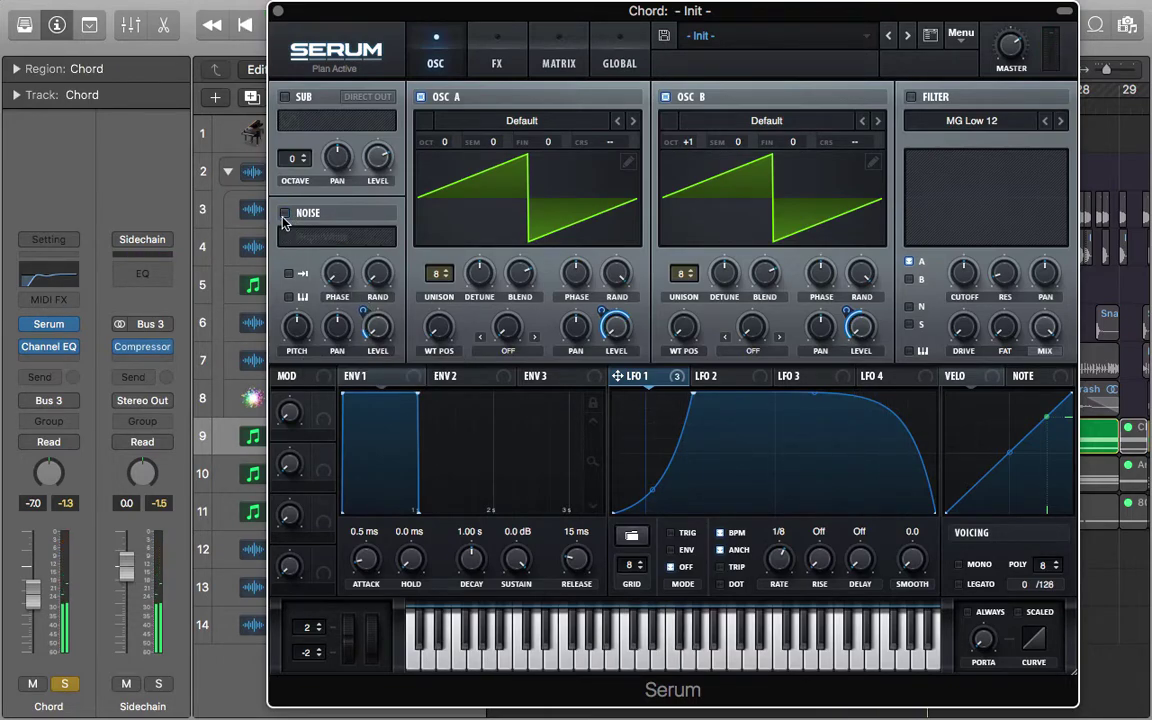
left_click(64, 685)
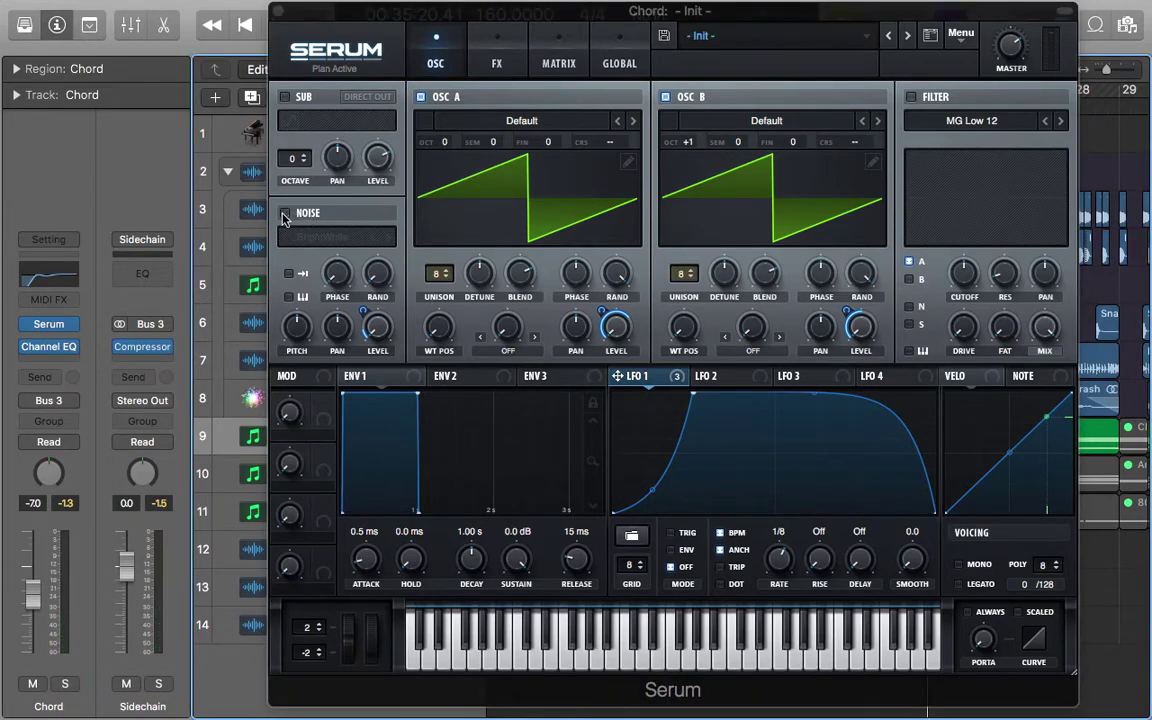
left_click(284, 214)
- Add a Serum Reverb placed after the EQ and switch it to Plate mode
left_click(496, 66)
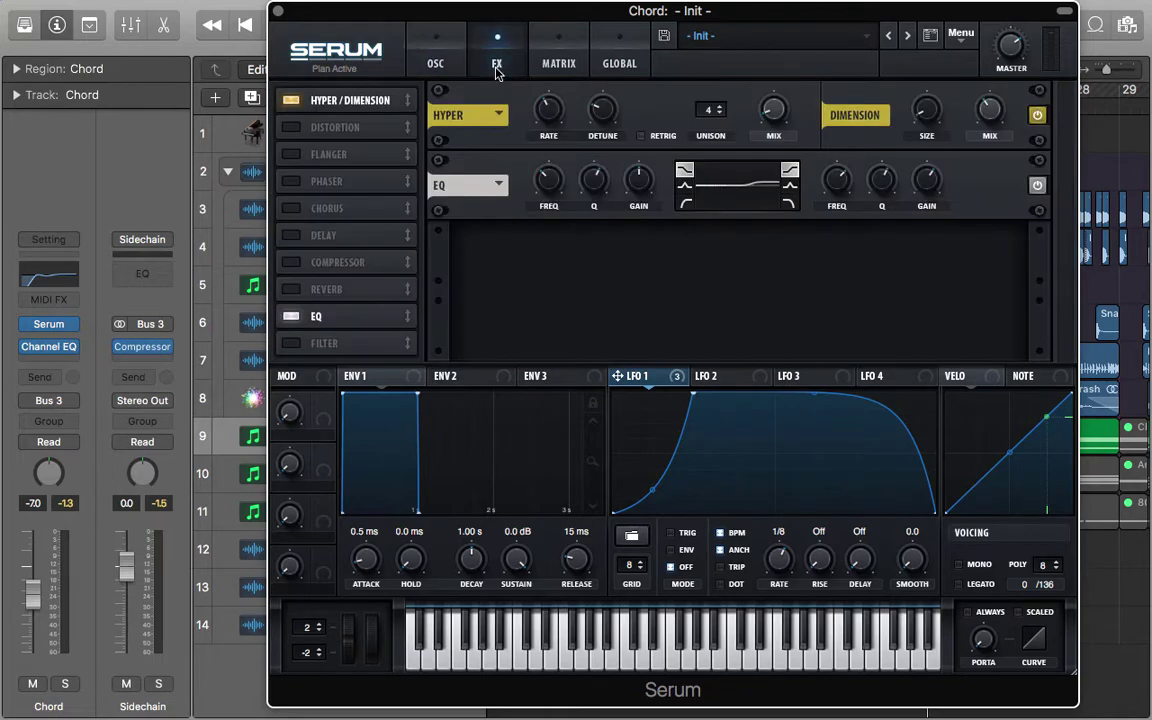
left_click(291, 289)
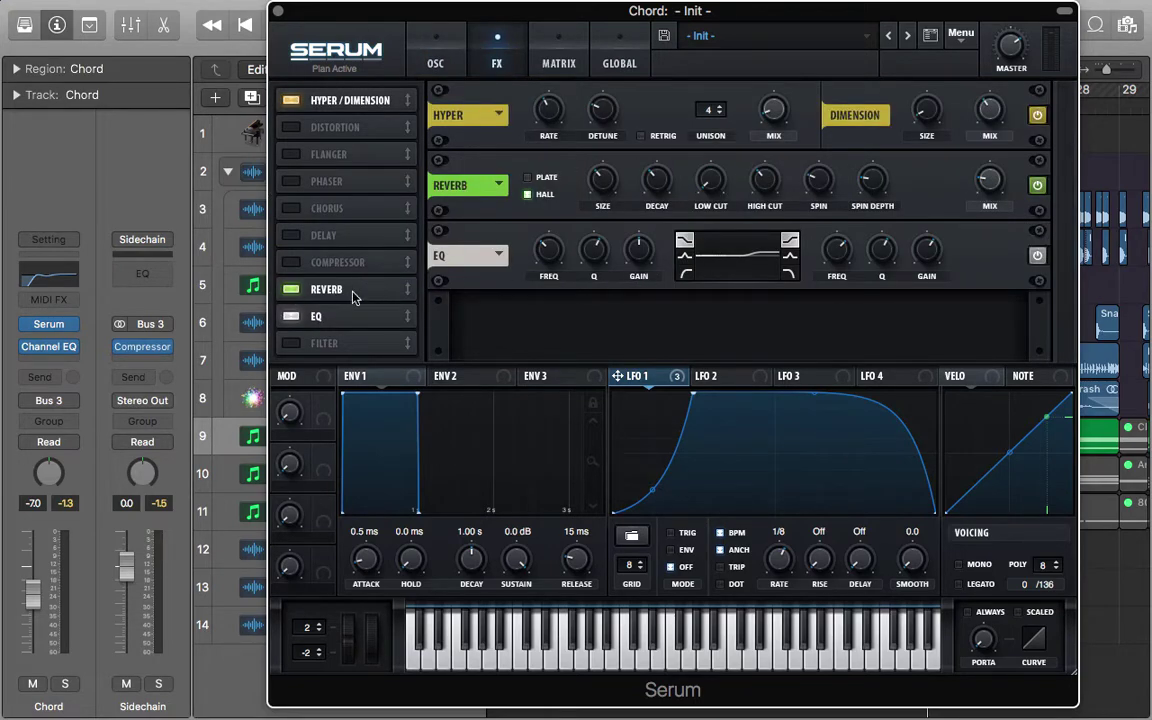
left_click_drag(326, 325, 329, 273)
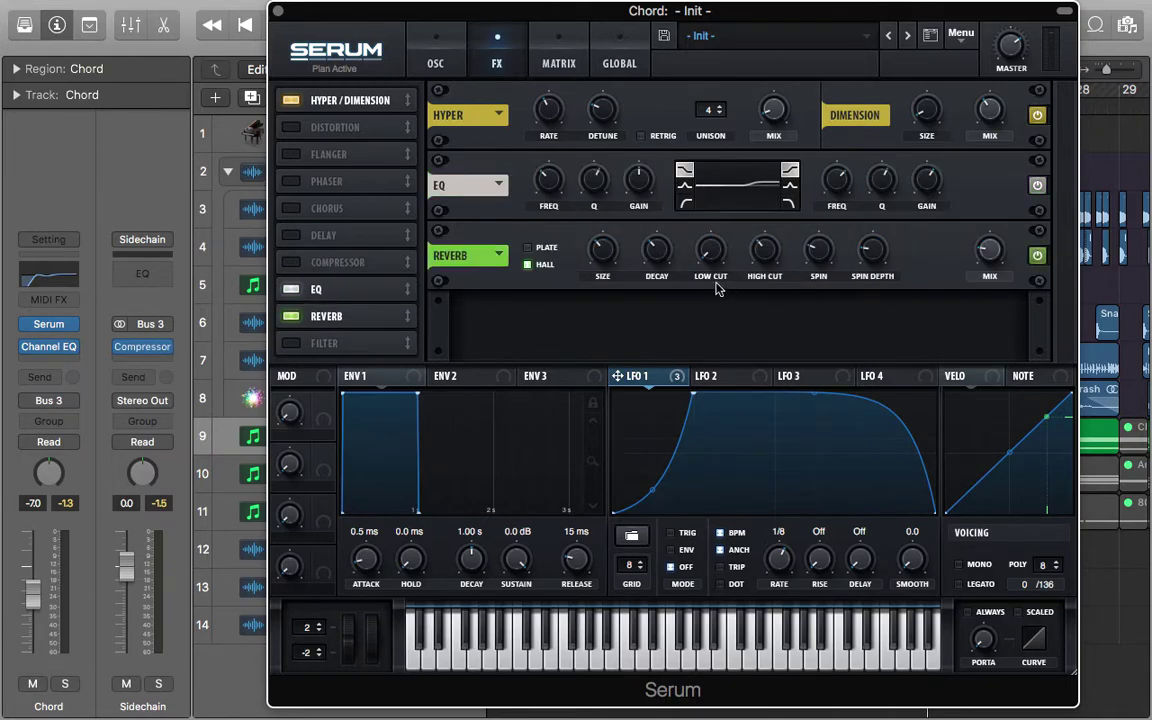
left_click(528, 248)
- Audition the Chord track solo, set the reverb Mix to 30%, then unsolo and close Serum
mouse_move(657, 276)
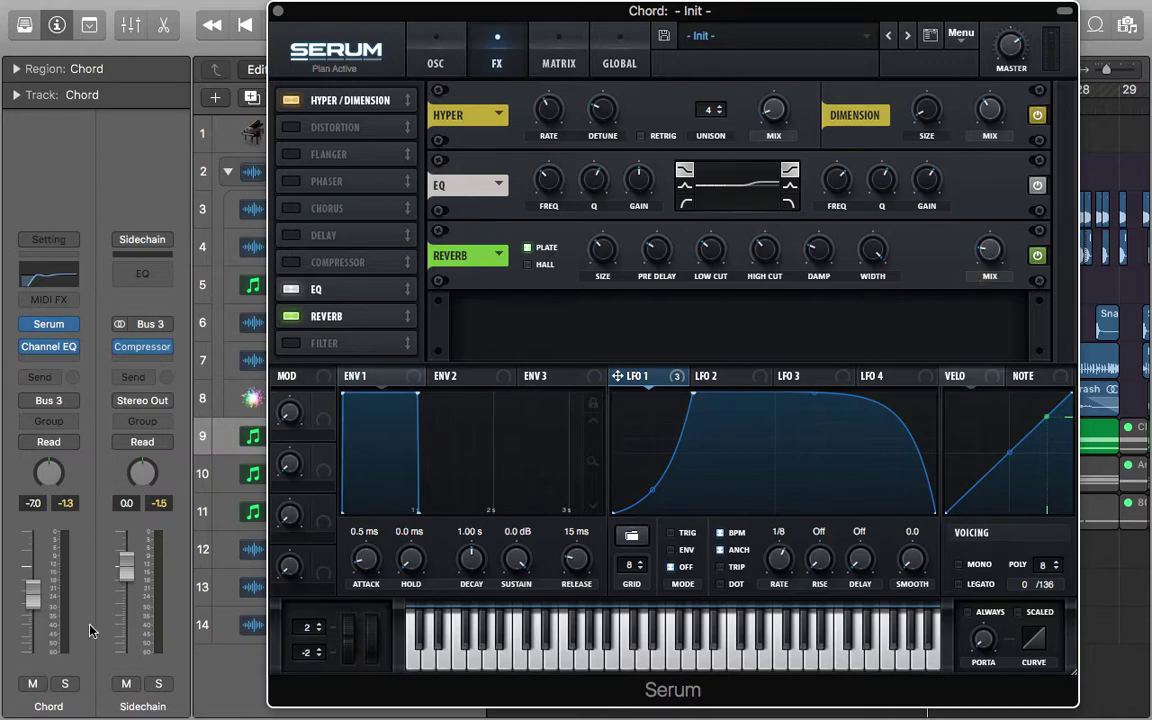
left_click(66, 684)
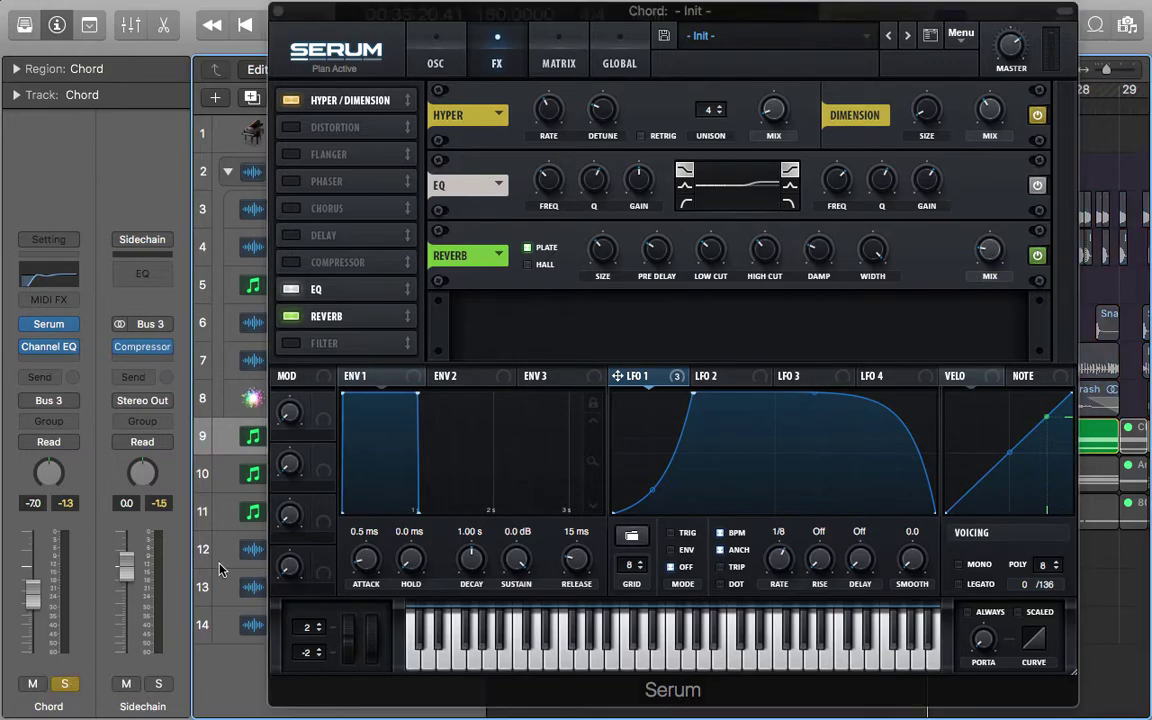
key("space")
mouse_move(986, 230)
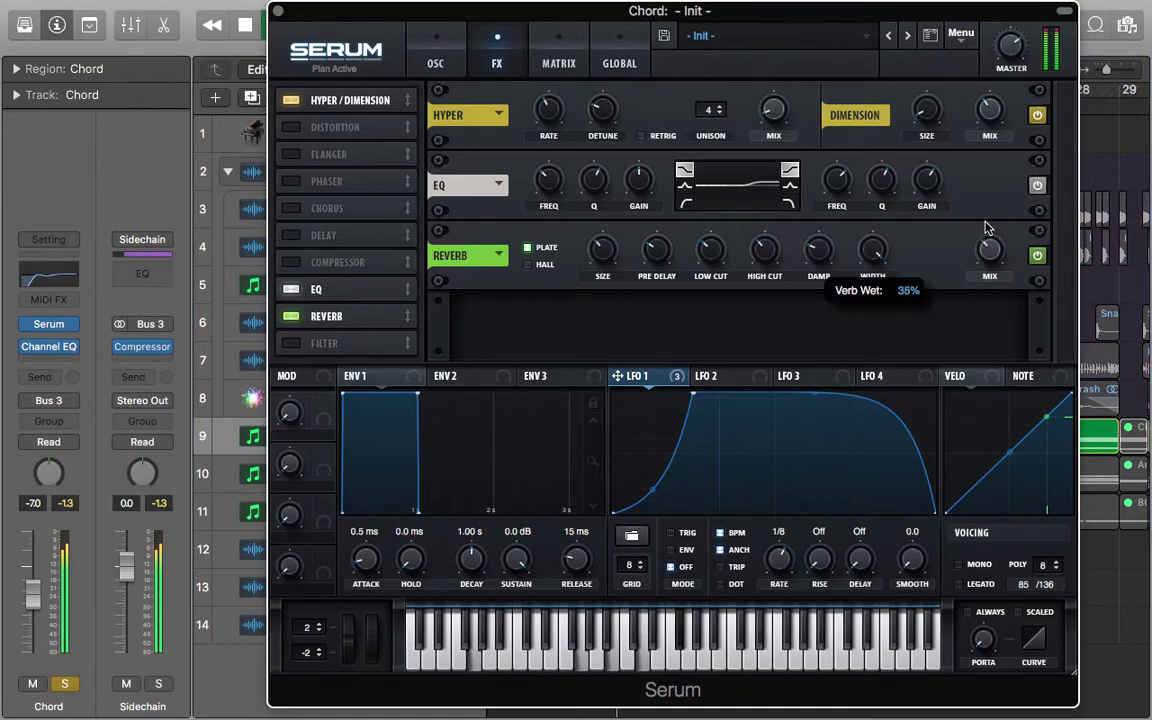
left_click_drag(986, 230, 984, 238)
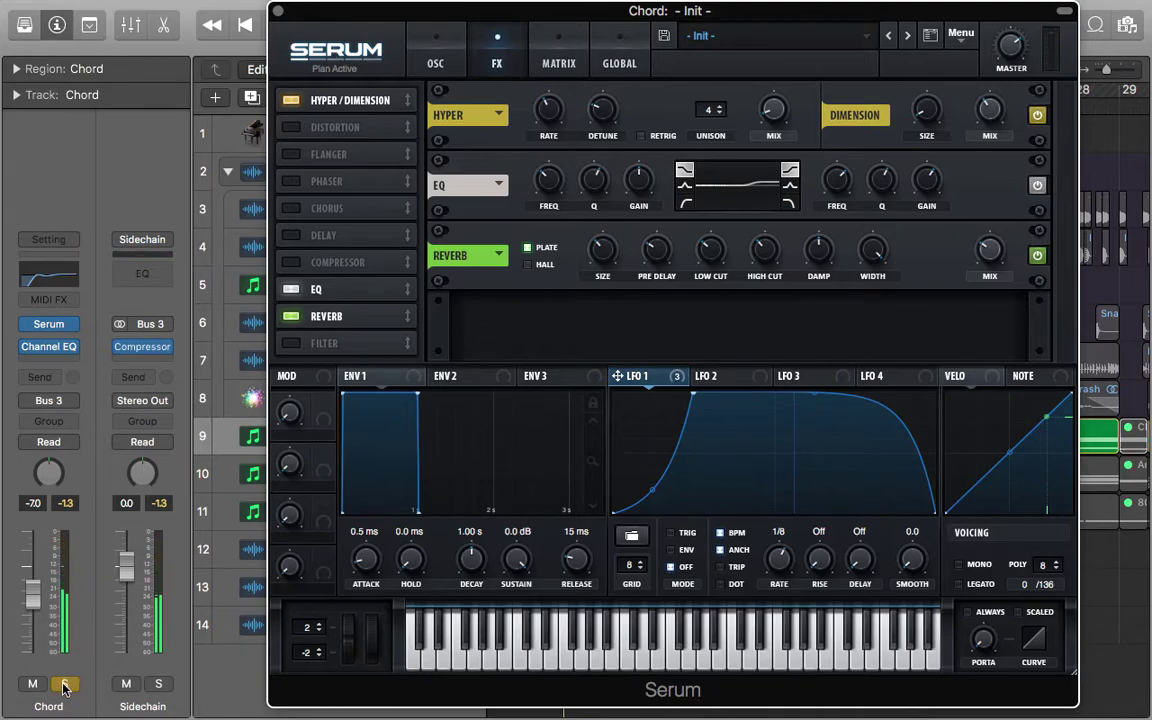
left_click(61, 618)
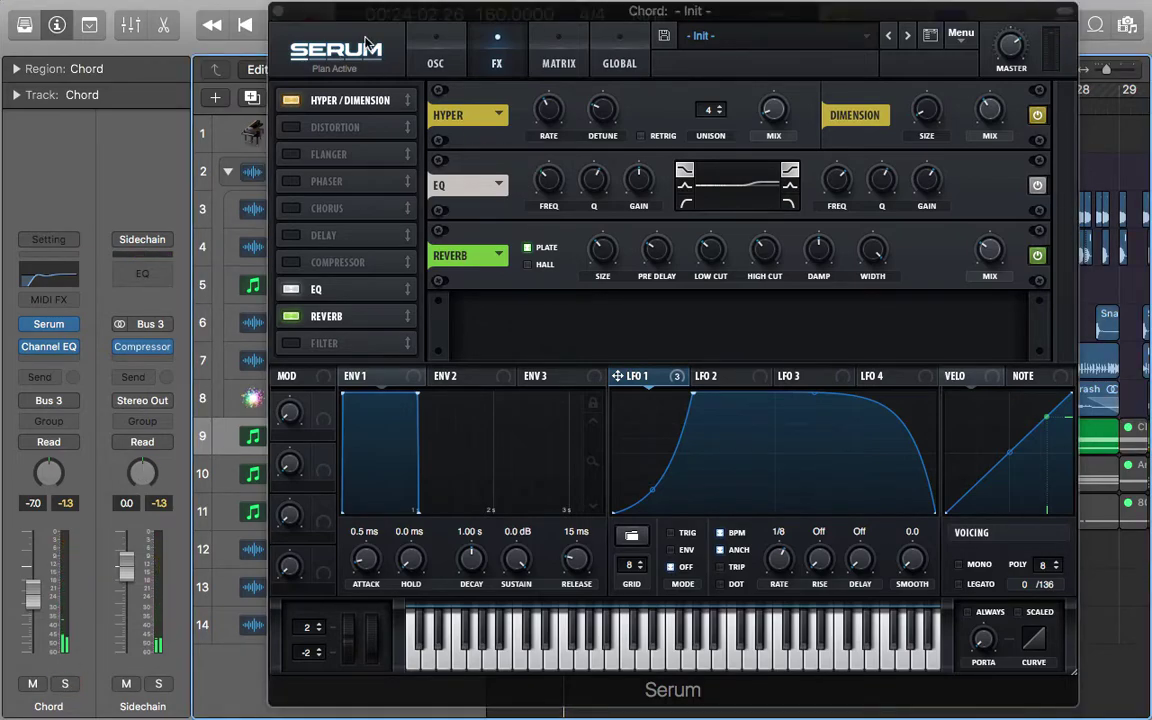
left_click(278, 12)
left_click(278, 12)
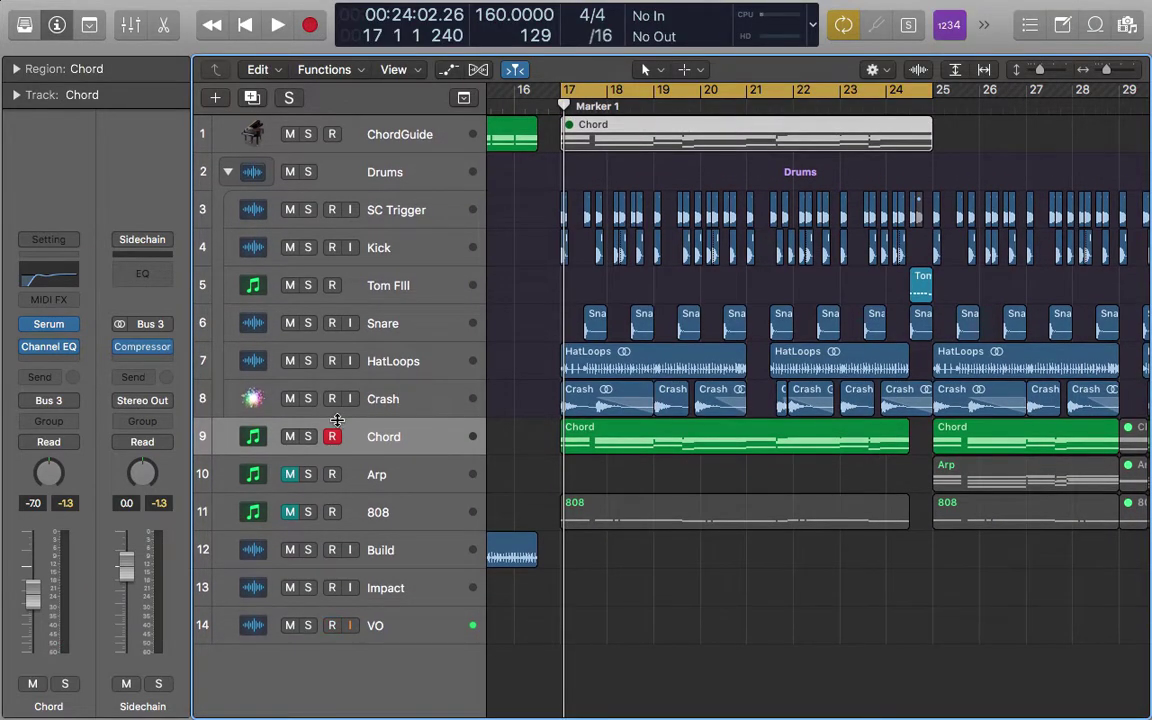
- Unmute the 808 track, audition it solo, then unsolo it and stop playback
left_click(397, 520)
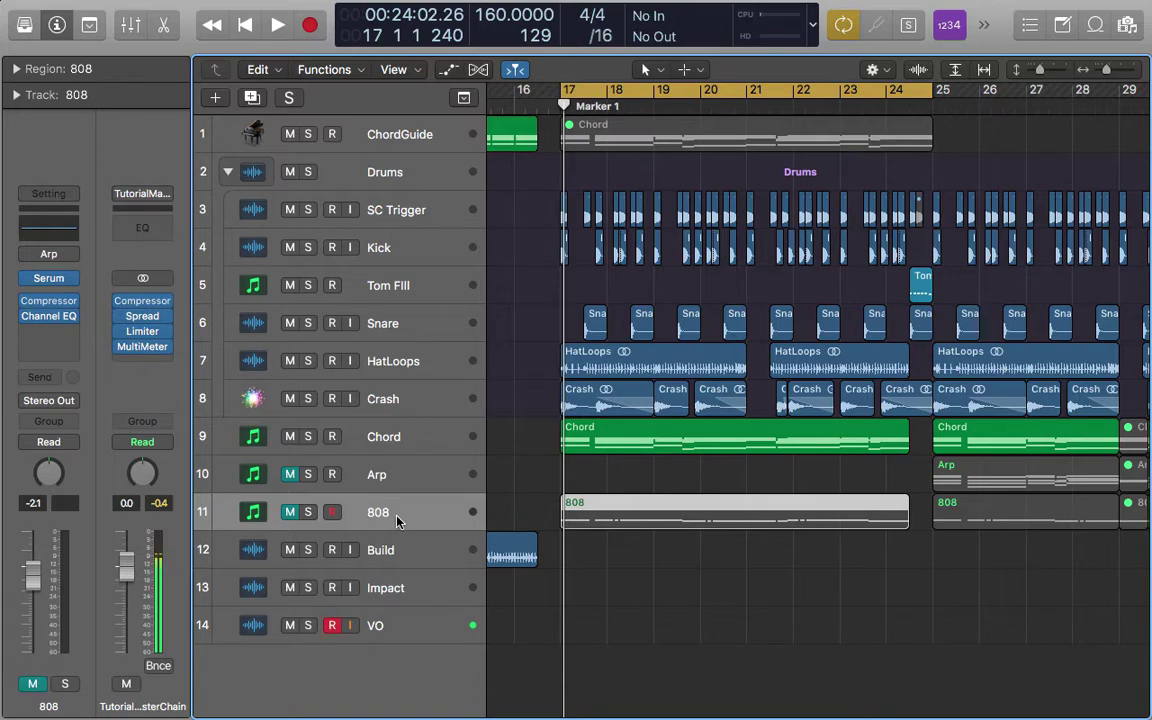
left_click(291, 512)
left_click(307, 512)
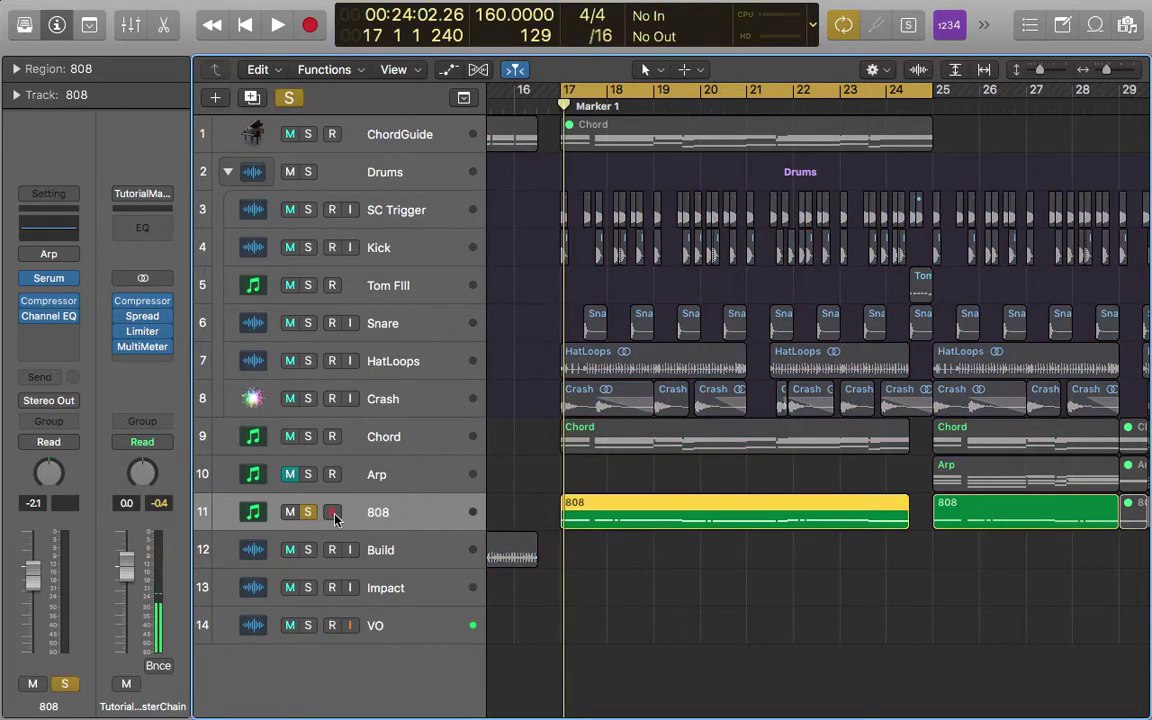
key("space")
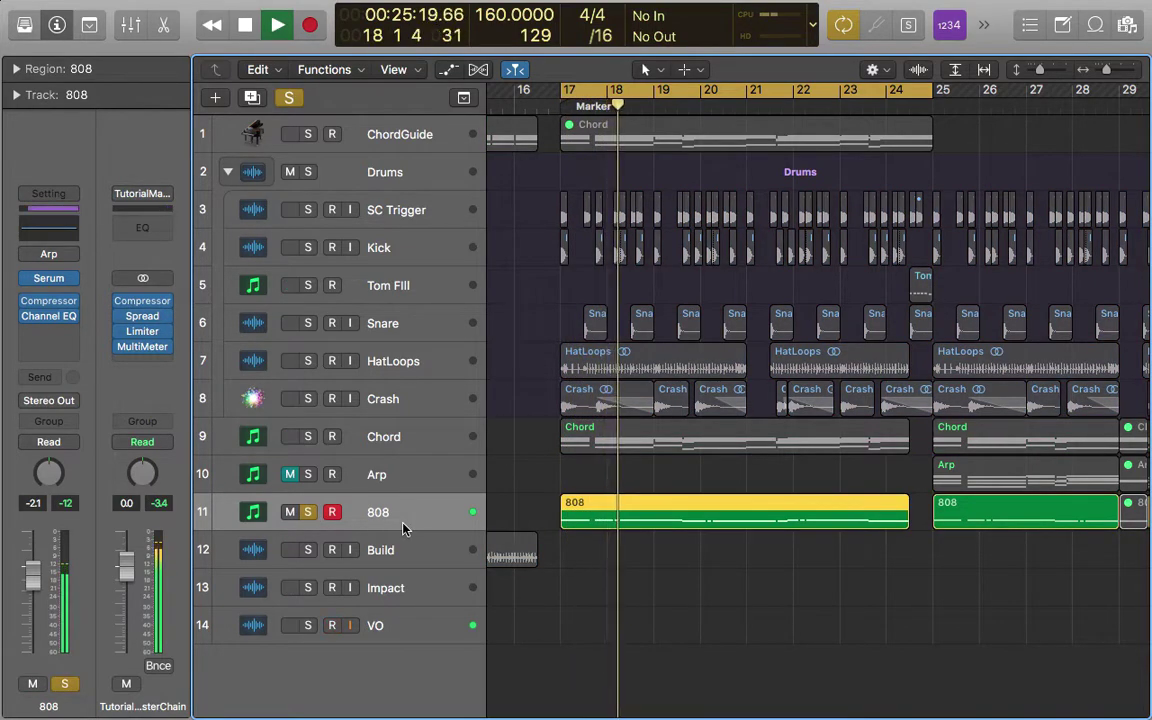
left_click(307, 512)
key("space")
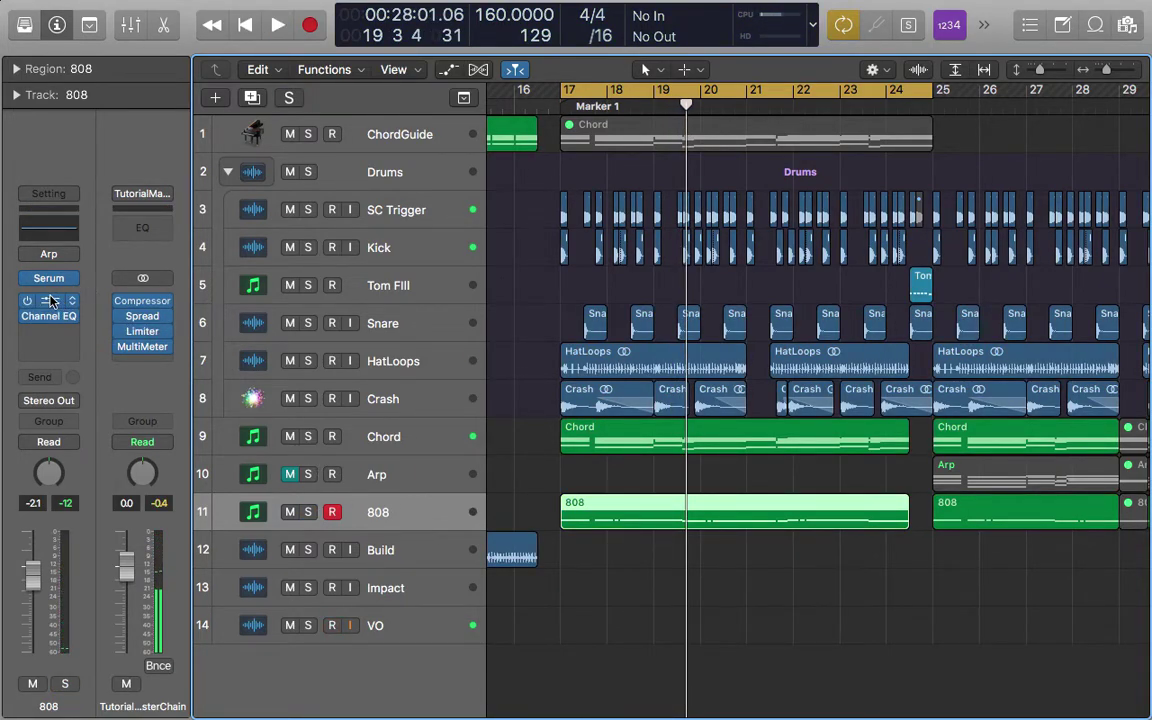
- Audition the 808 solo again from the cycle start, then stop and unsolo it
mouse_move(50, 305)
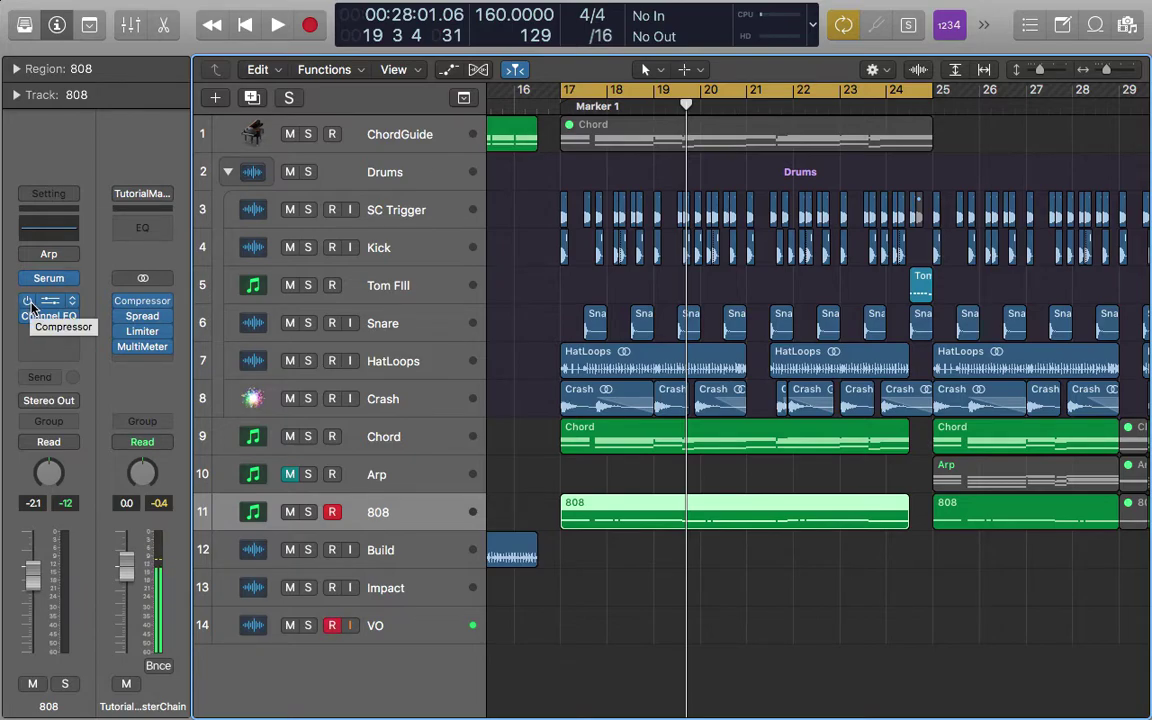
left_click(308, 512)
key("space")
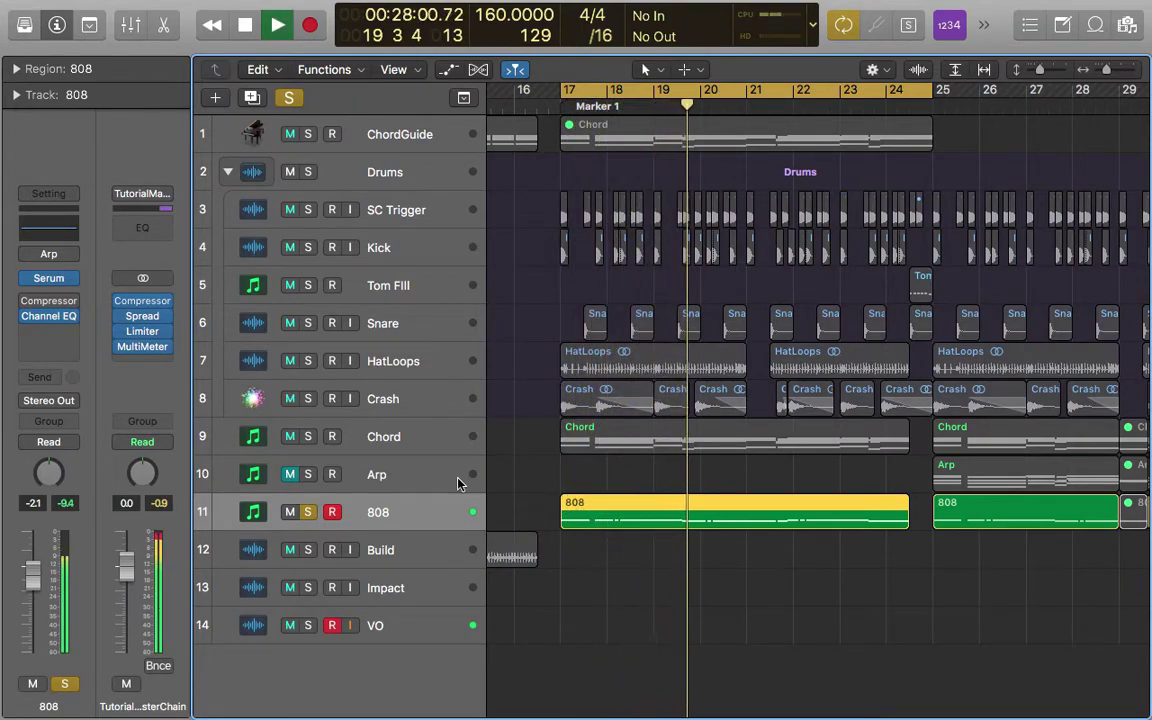
key("space")
left_click(307, 512)
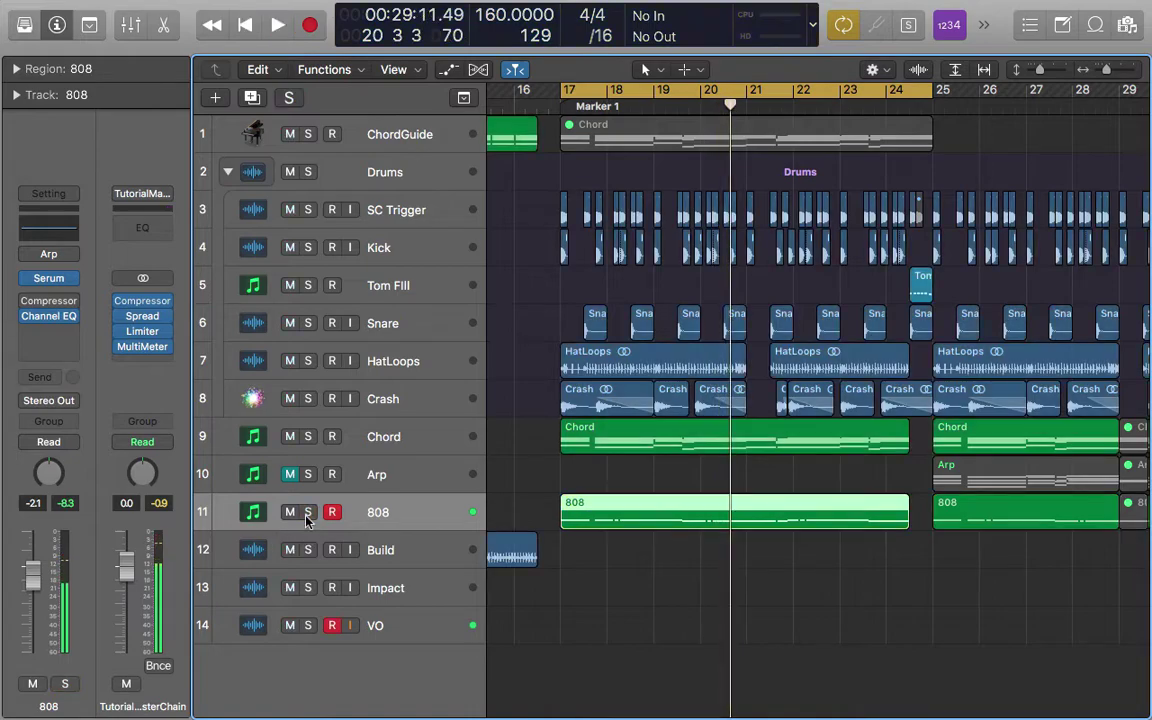
left_click(48, 300)
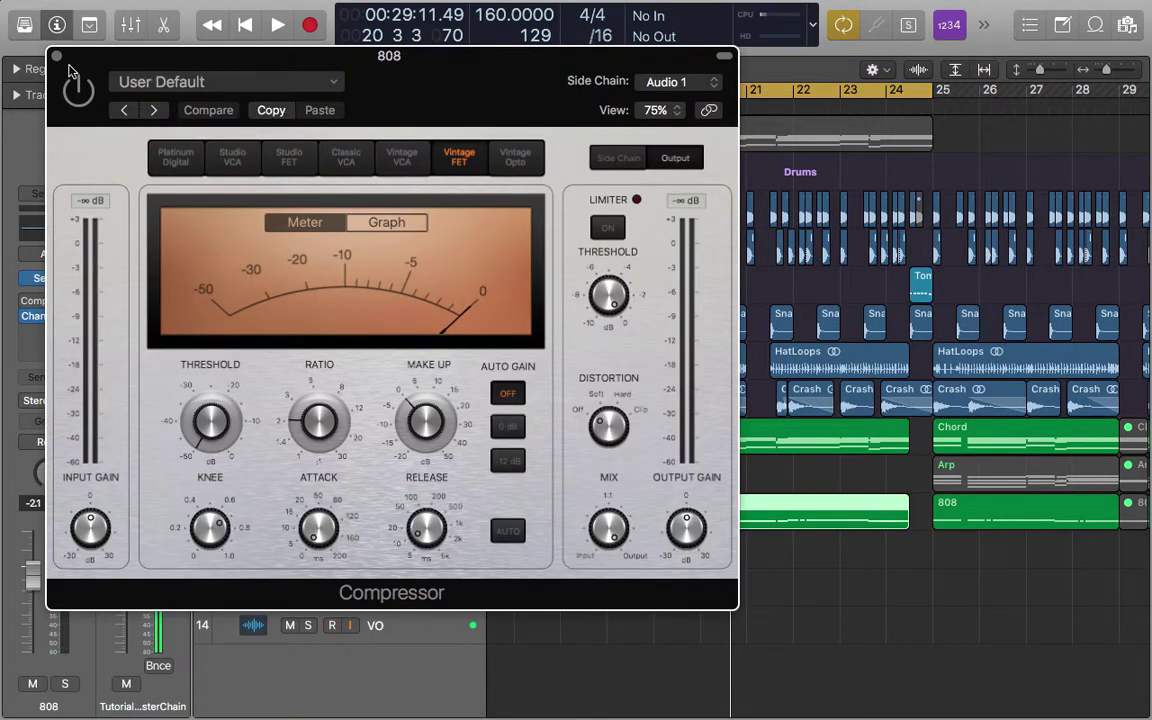
left_click_drag(85, 67, 127, 62)
left_click(134, 61)
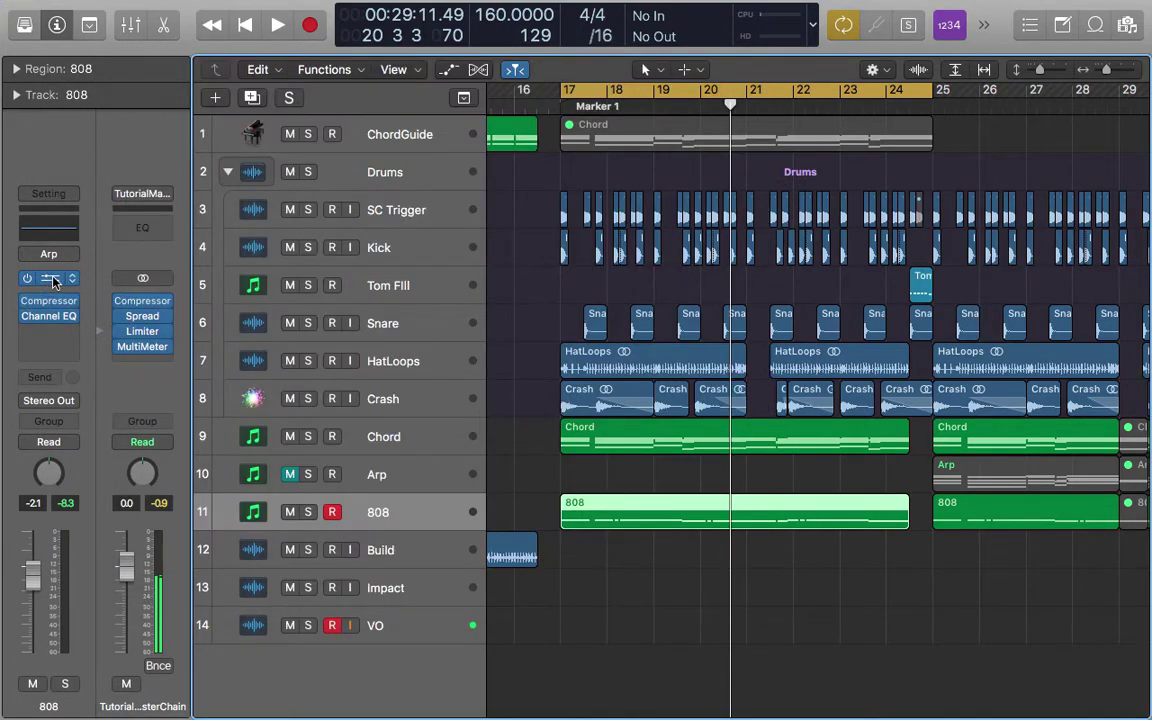
left_click(47, 280)
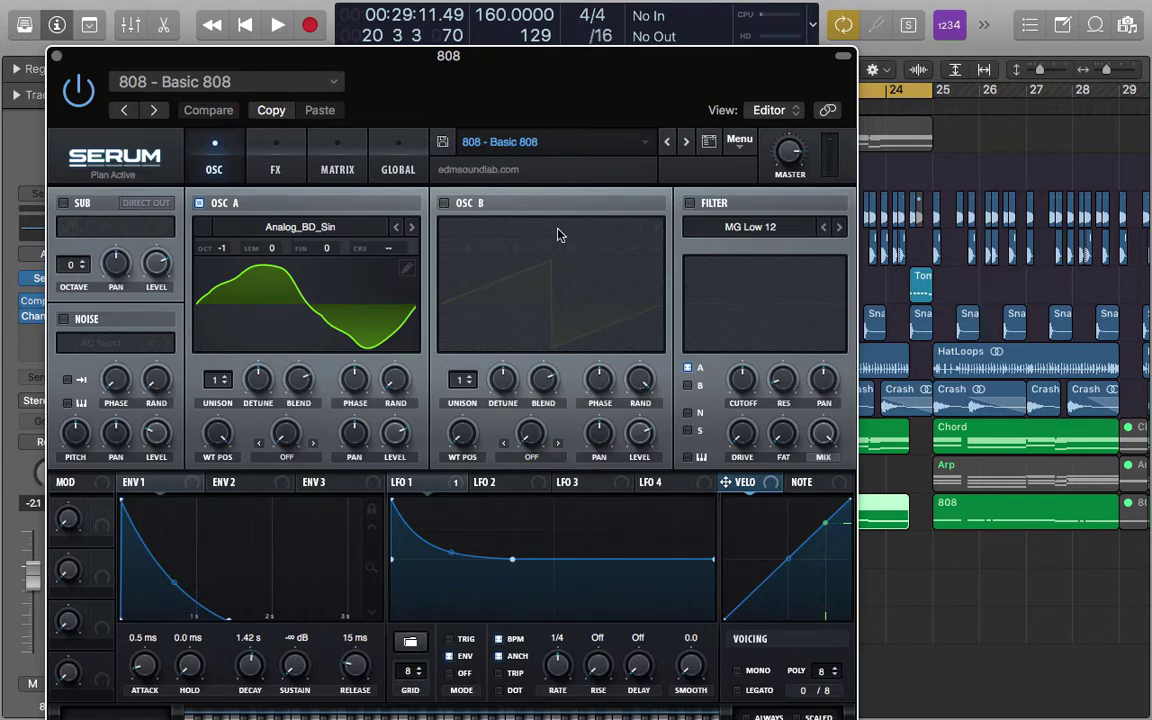
double_click(549, 63)
left_click_drag(538, 65, 728, 8)
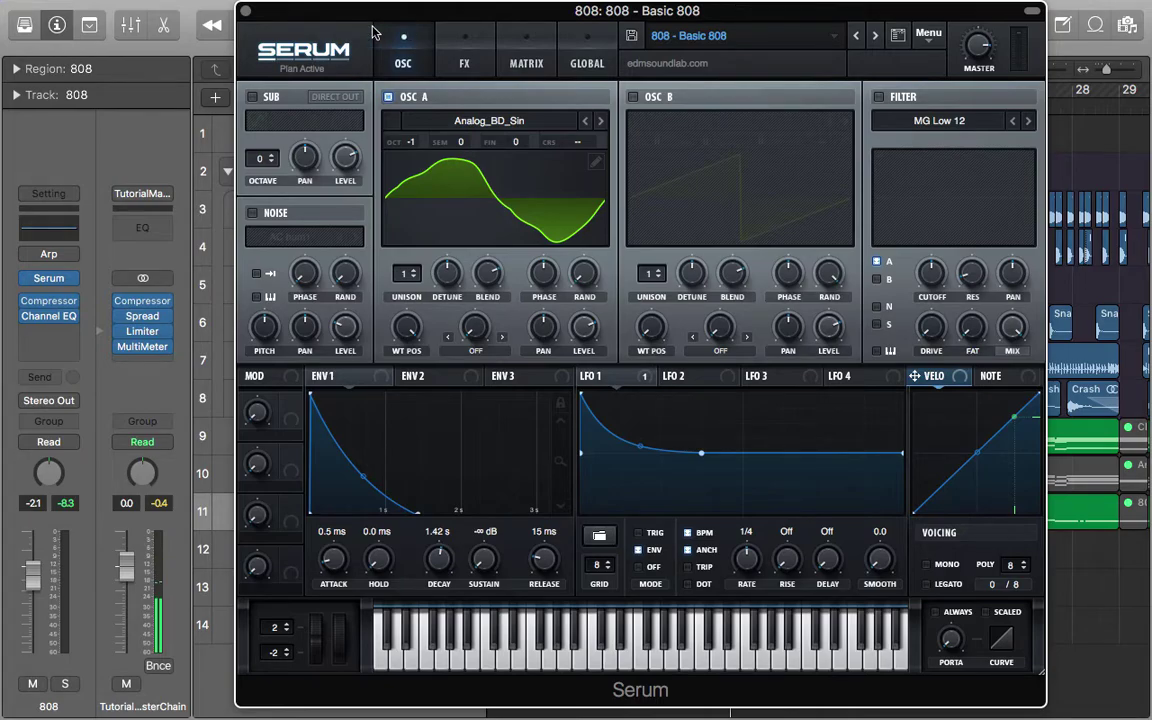
left_click(245, 11)
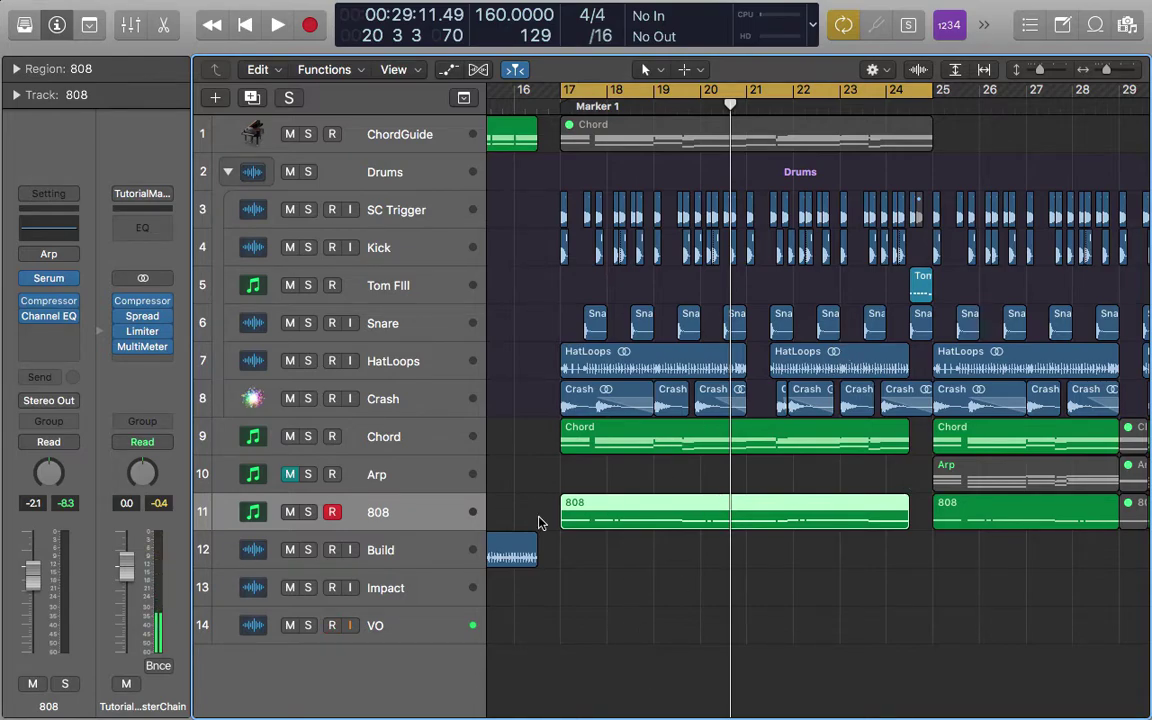
- Move the cycle range to bars 25–33
scroll(575, 481, "left", 3)
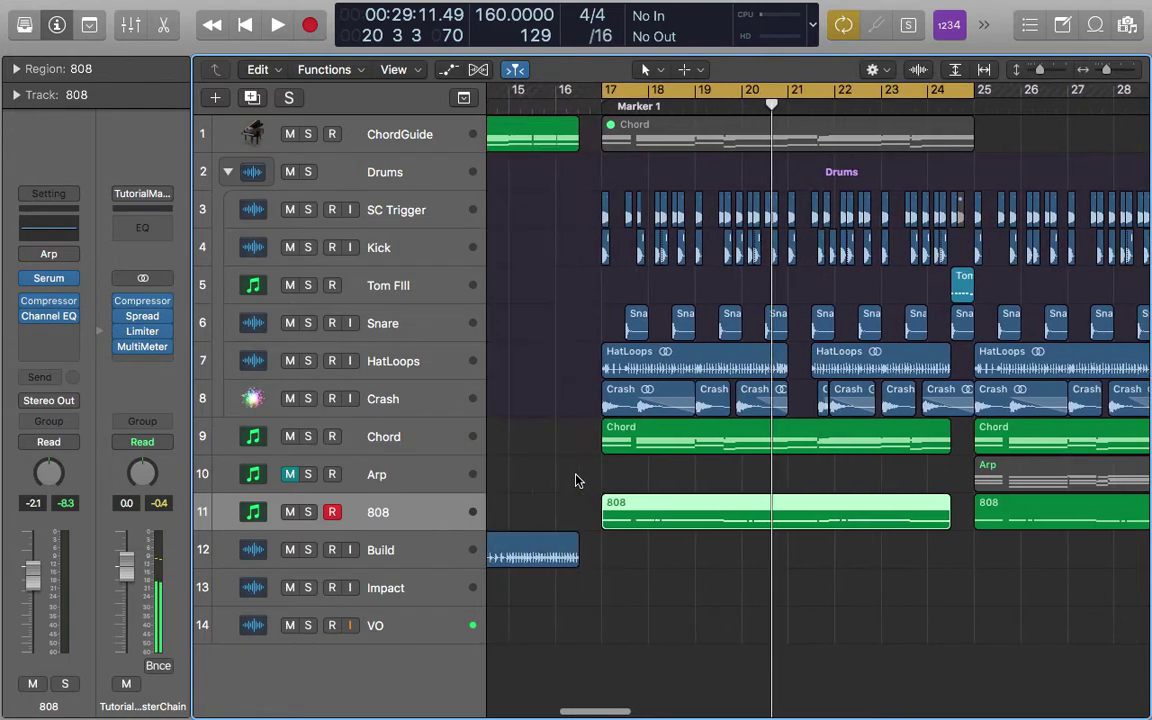
scroll(800, 497, "right", 5)
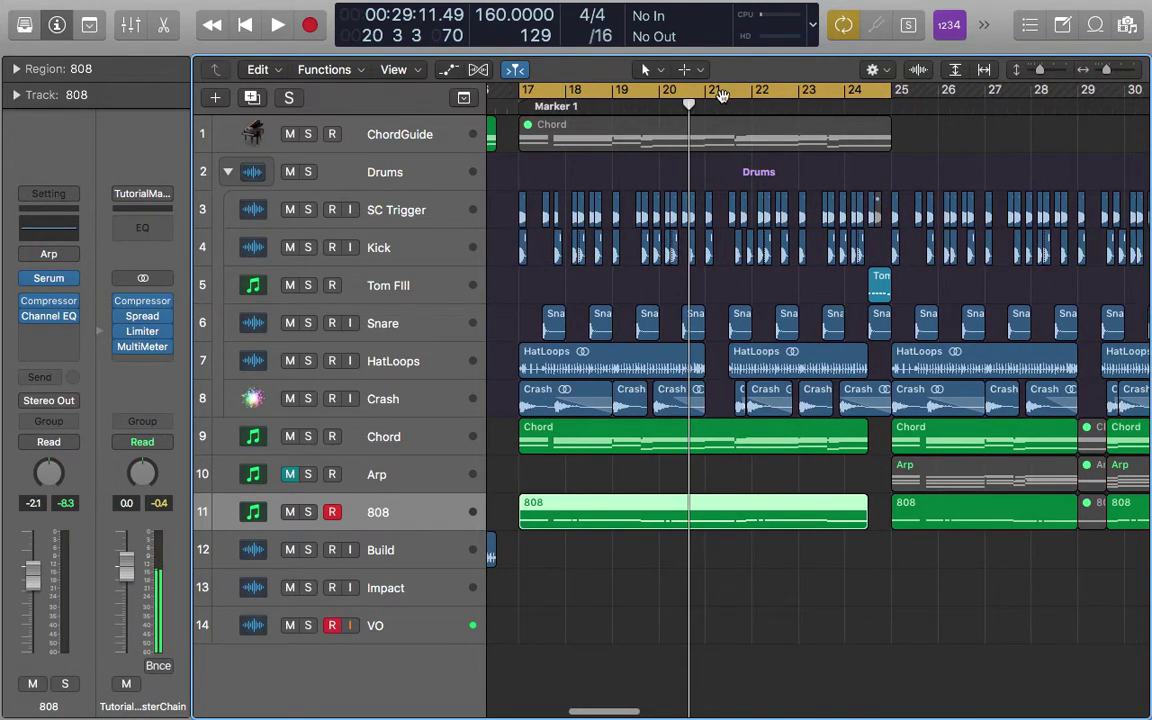
left_click_drag(721, 93, 1076, 110)
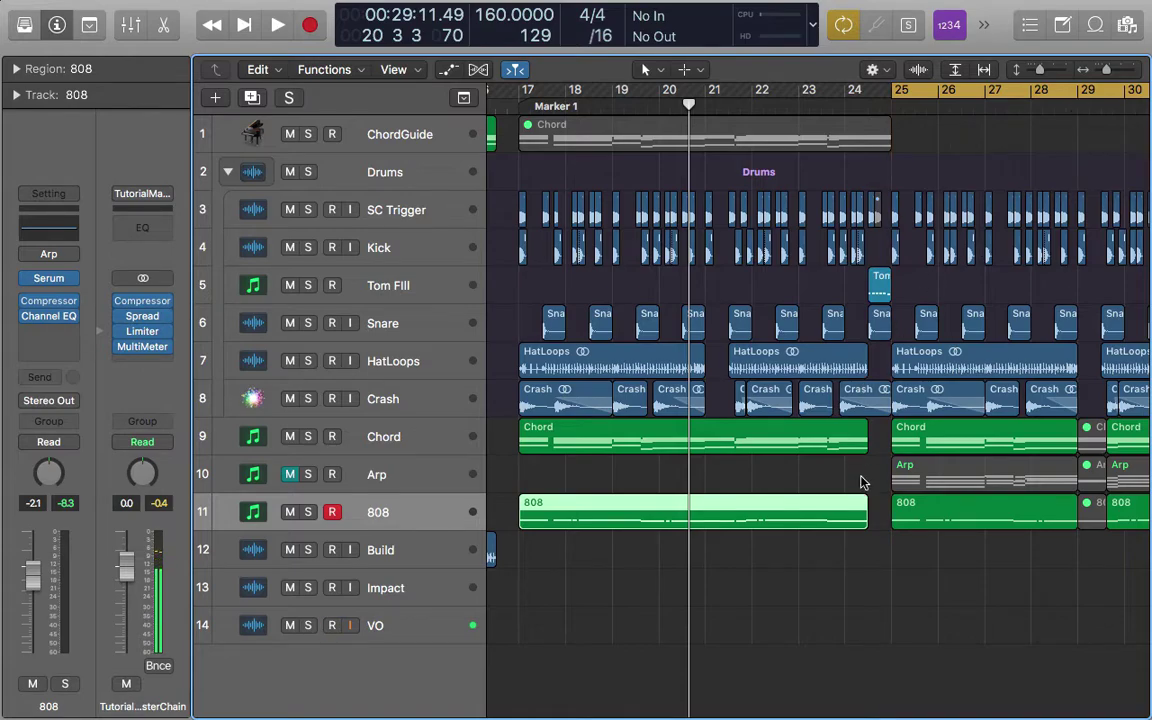
scroll(850, 483, "right", 15)
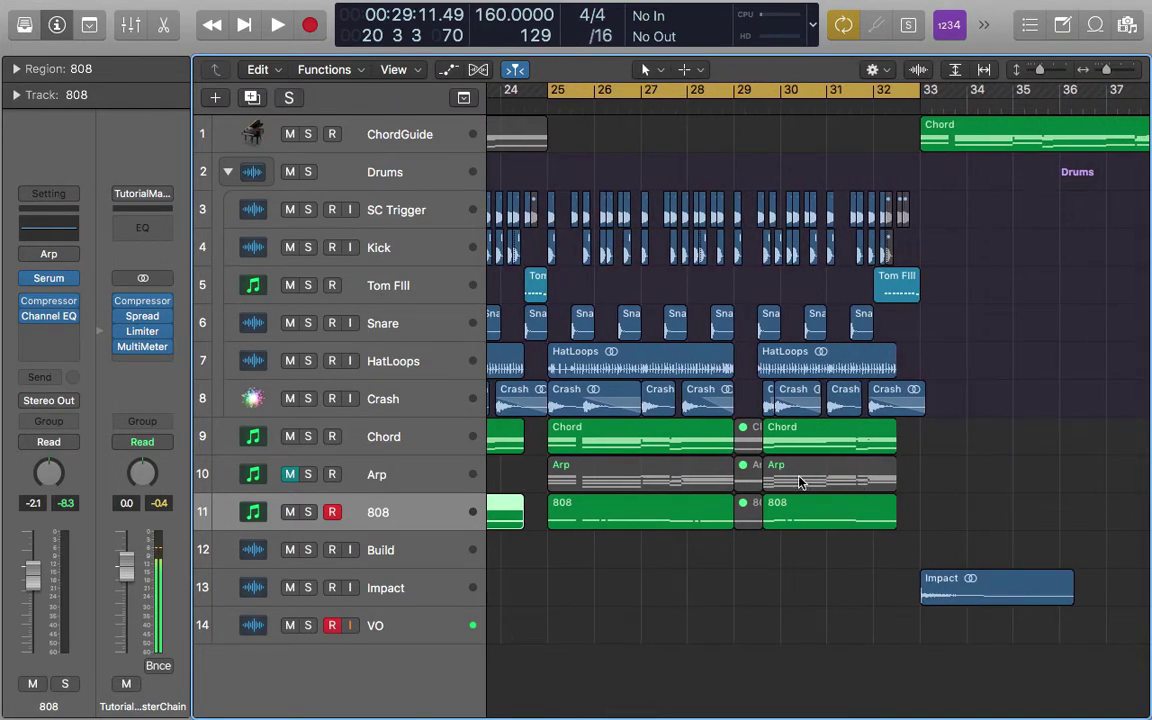
- Audition the Arp track solo over the drop, then unsolo and mute it again
left_click(308, 474)
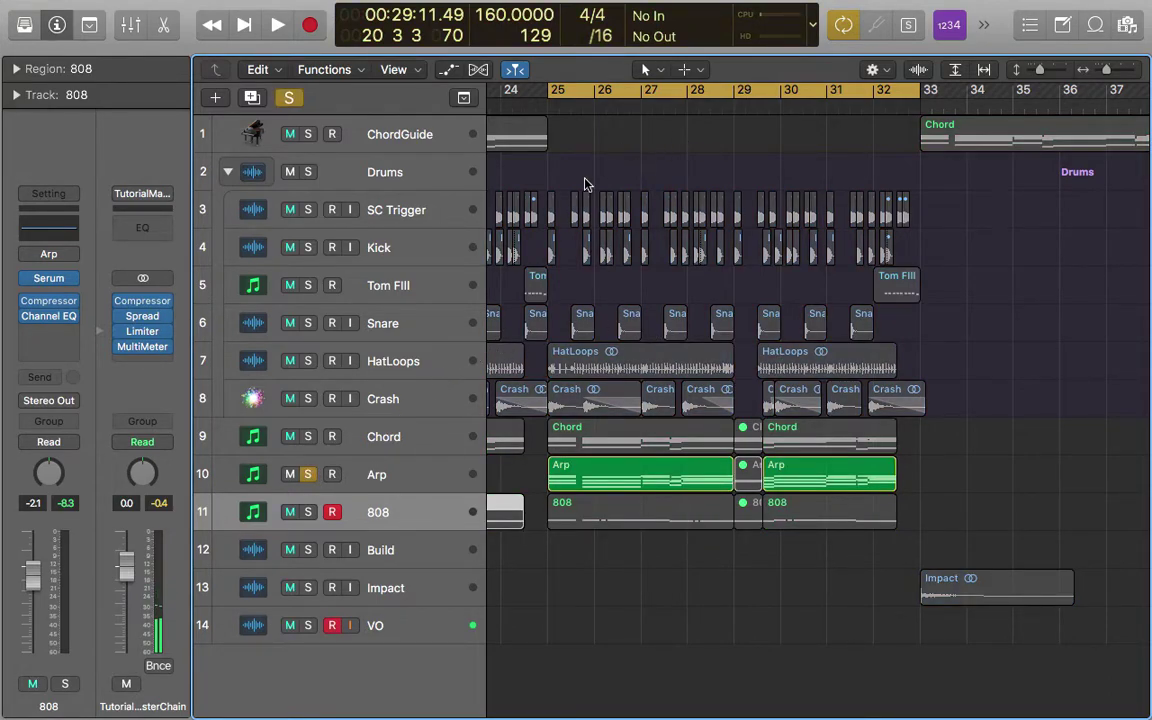
key("space")
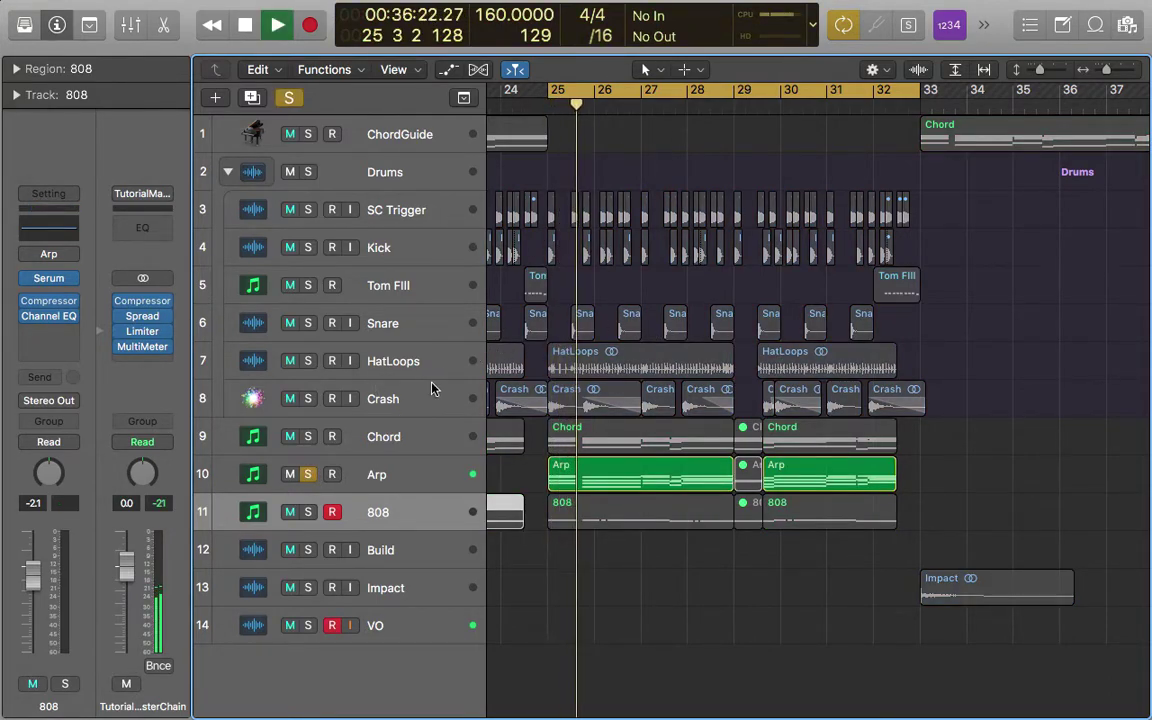
key("space")
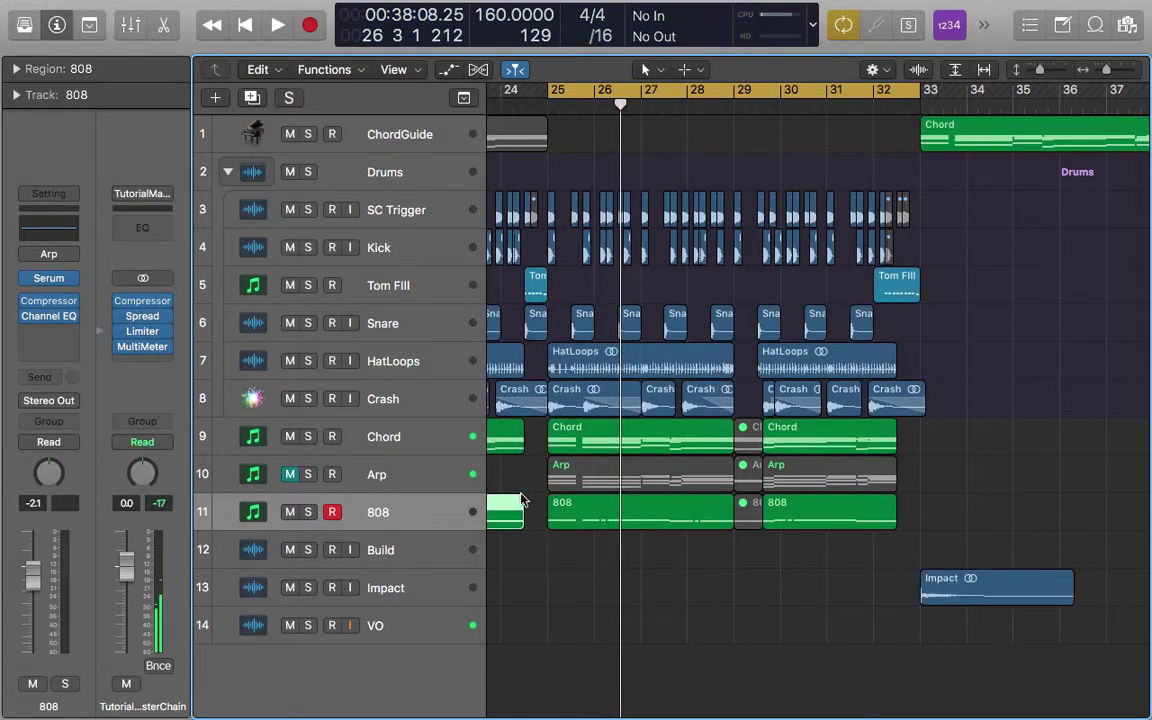
left_click(308, 474)
left_click(289, 474)
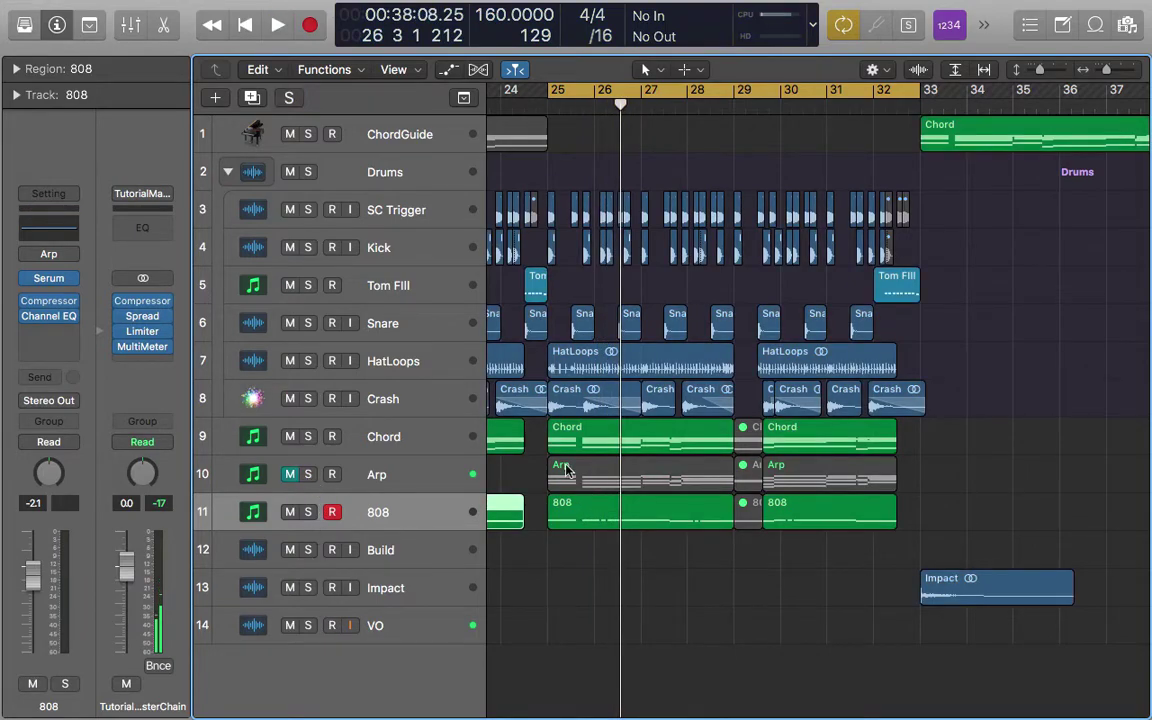
left_click(630, 432)
key("e")
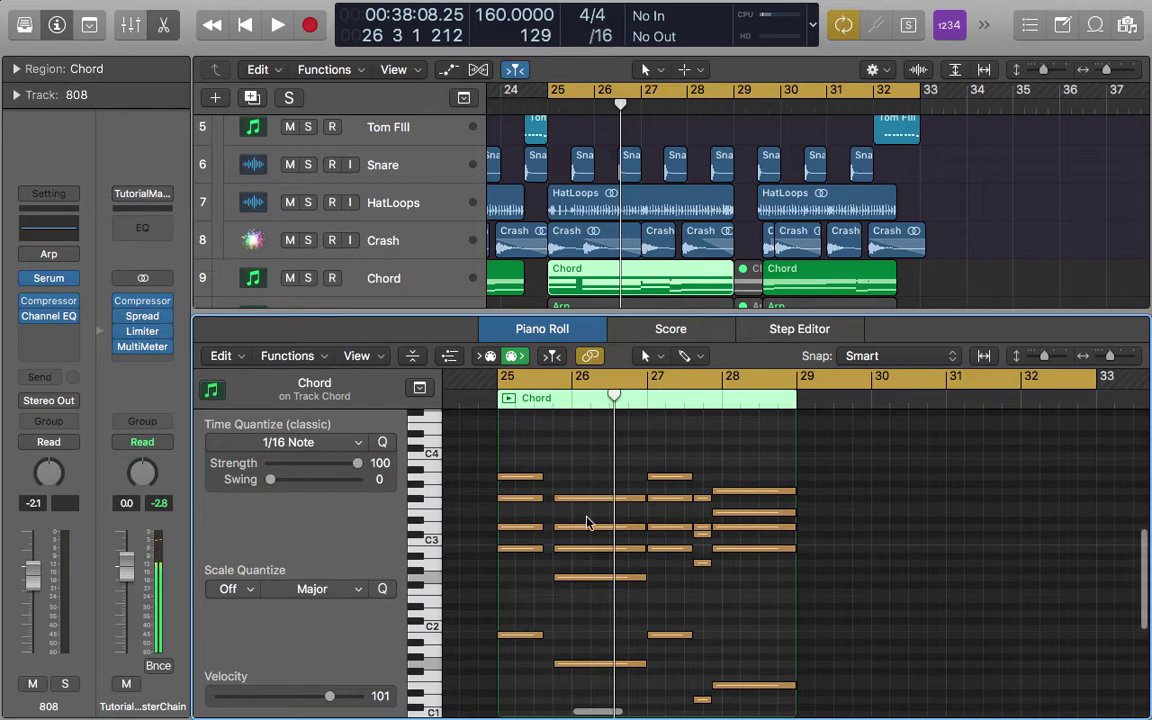
scroll(674, 540, "down", 1)
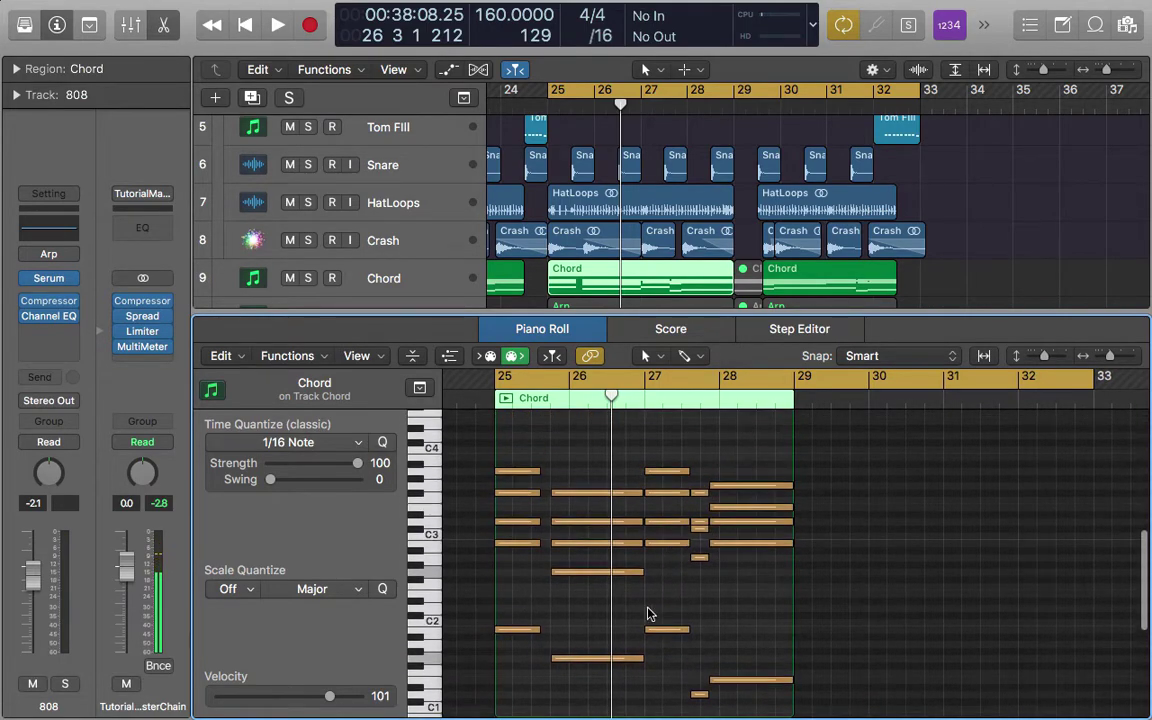
key("e")
left_click(415, 474)
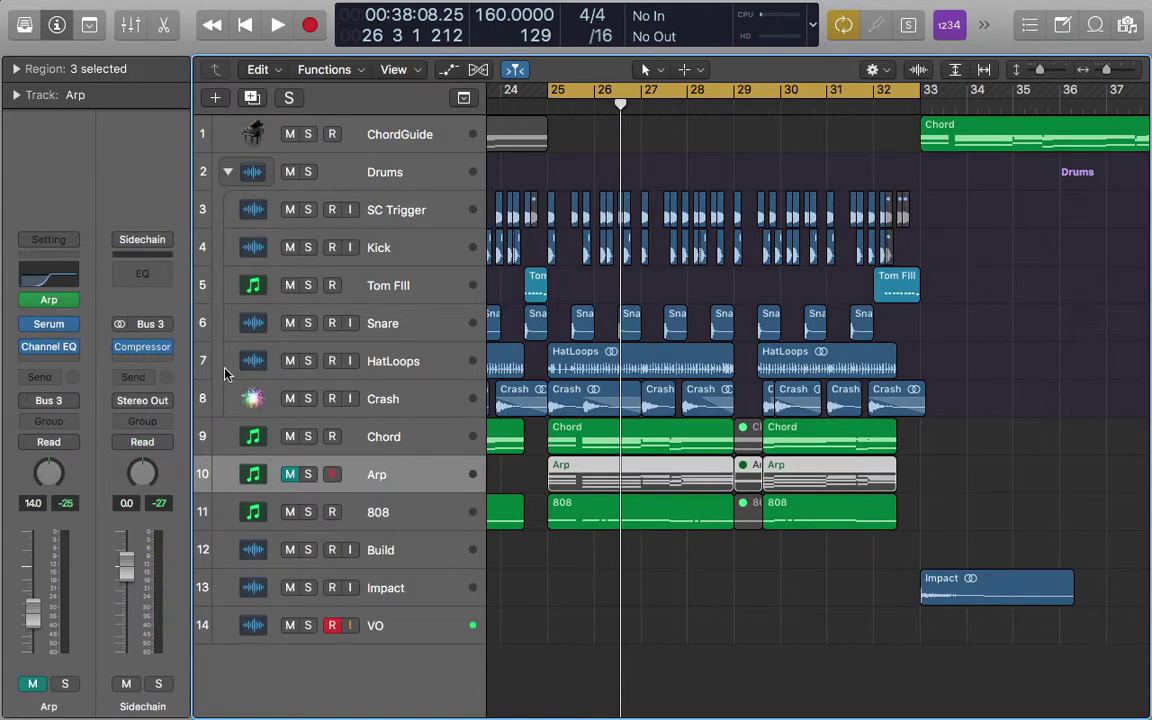
left_click(53, 301)
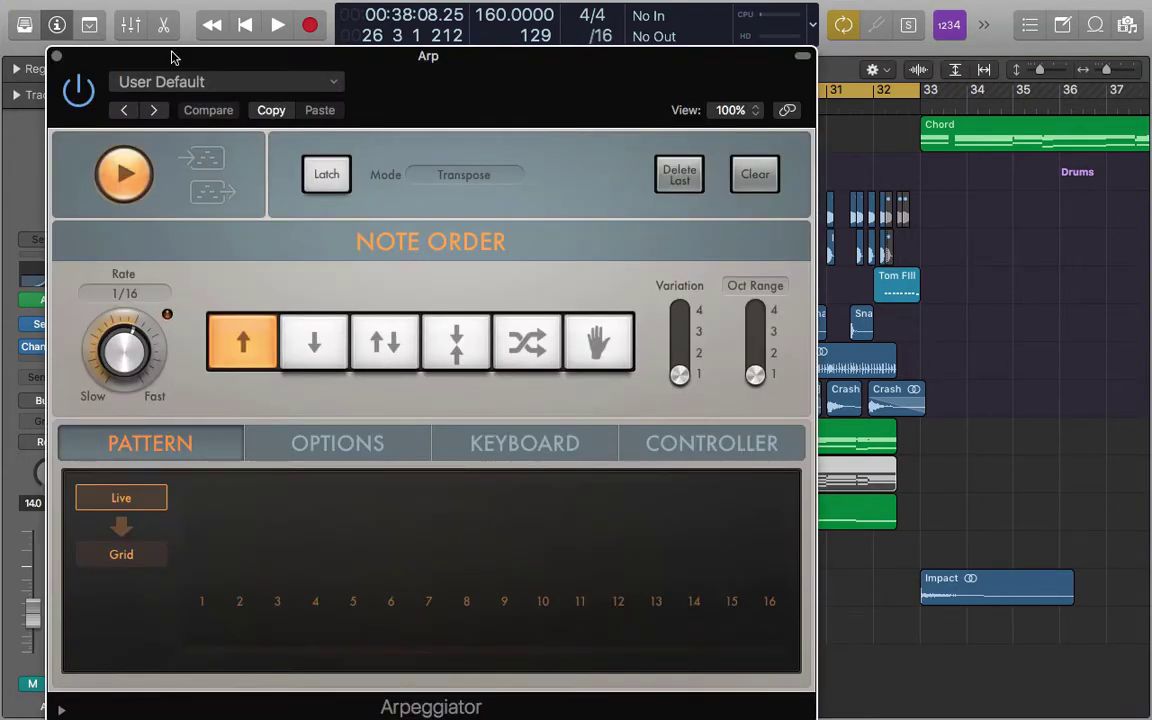
left_click(56, 55)
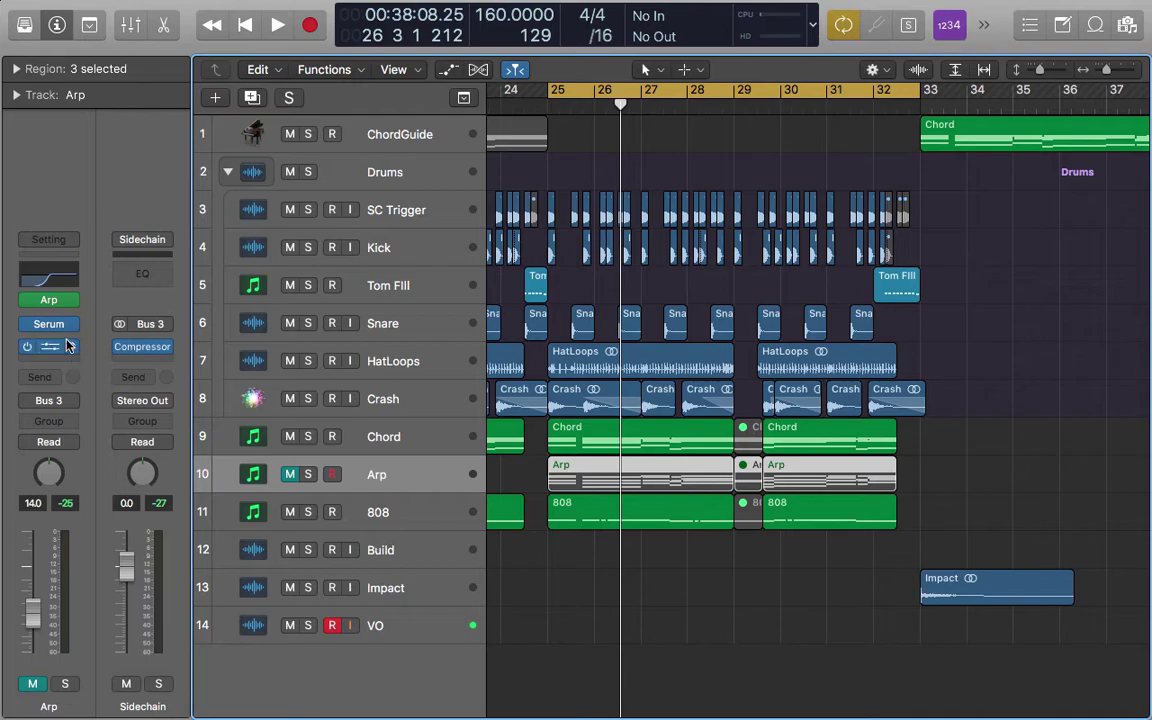
left_click(54, 300)
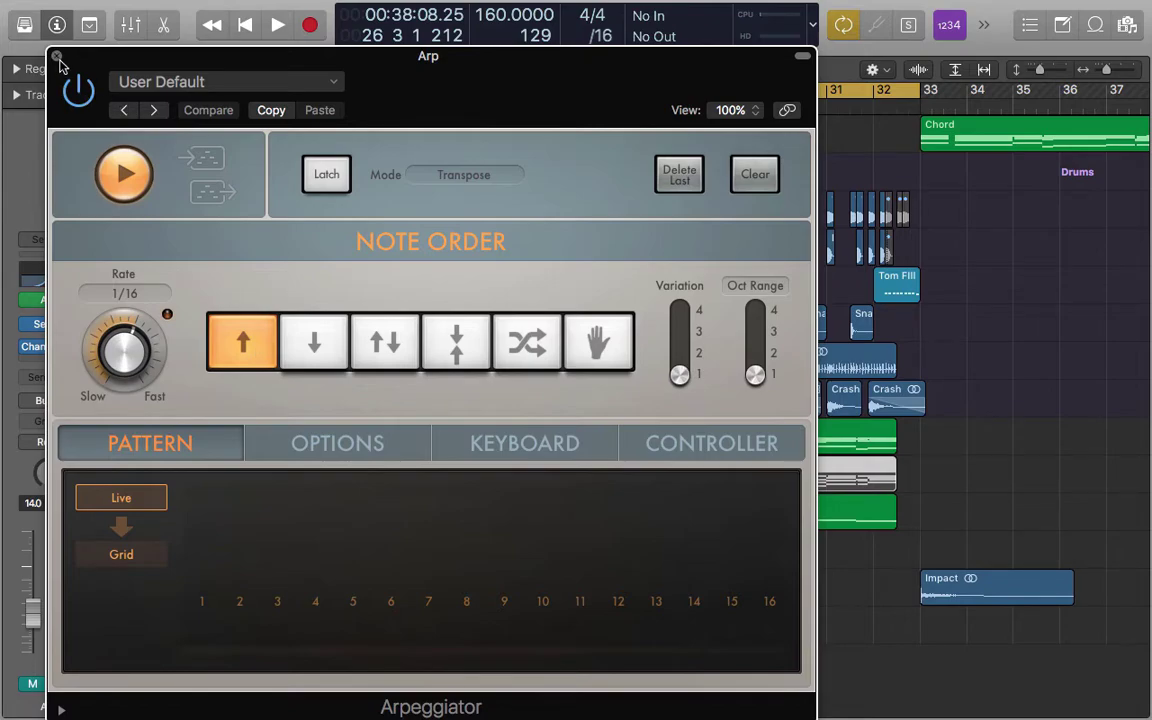
left_click(57, 57)
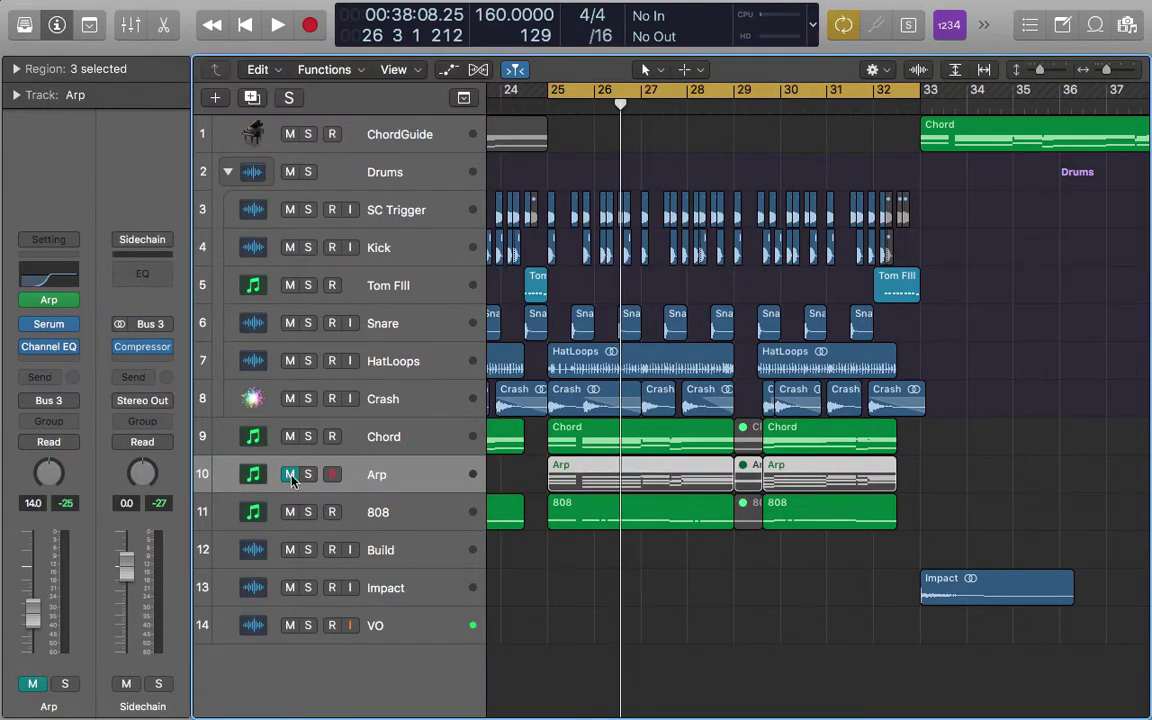
- Unmute the Arp track, audition it solo, then unsolo it
left_click(290, 475)
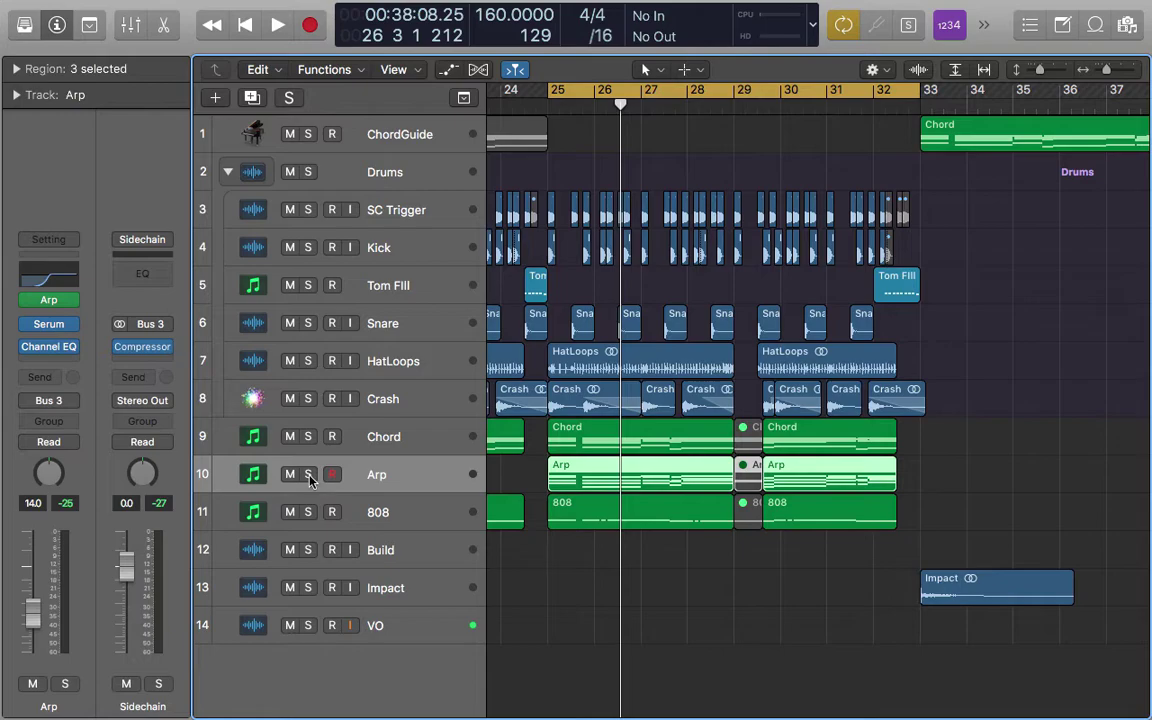
left_click(308, 475)
key("space")
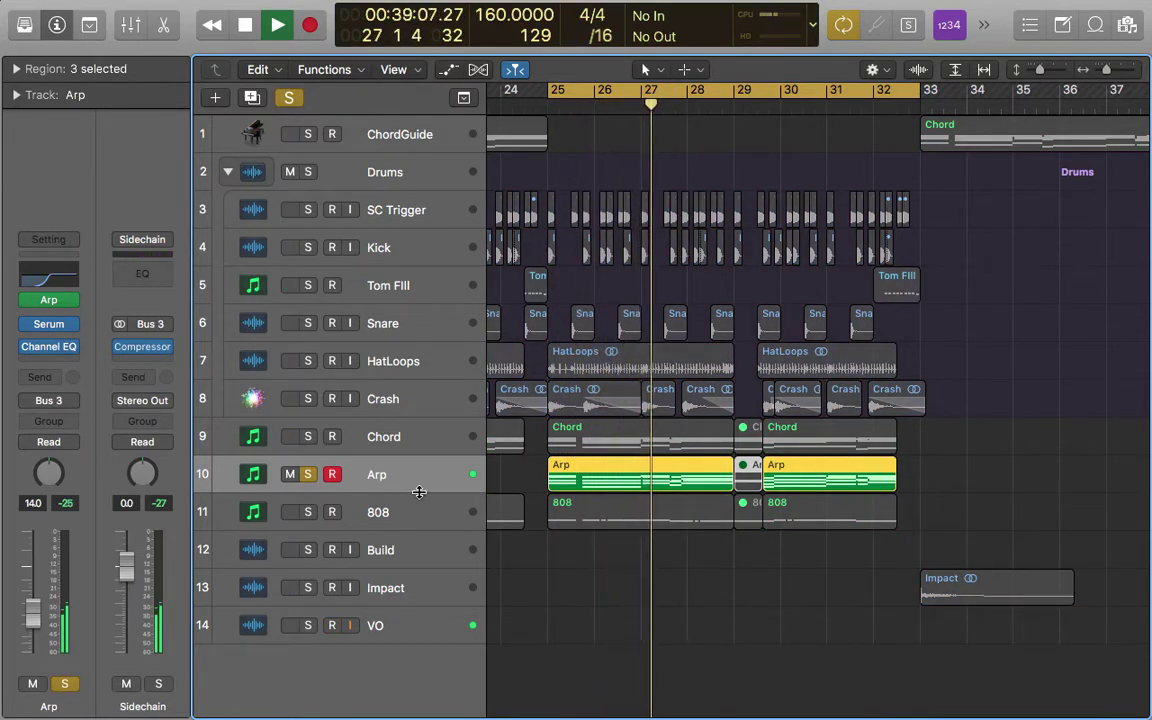
key("space")
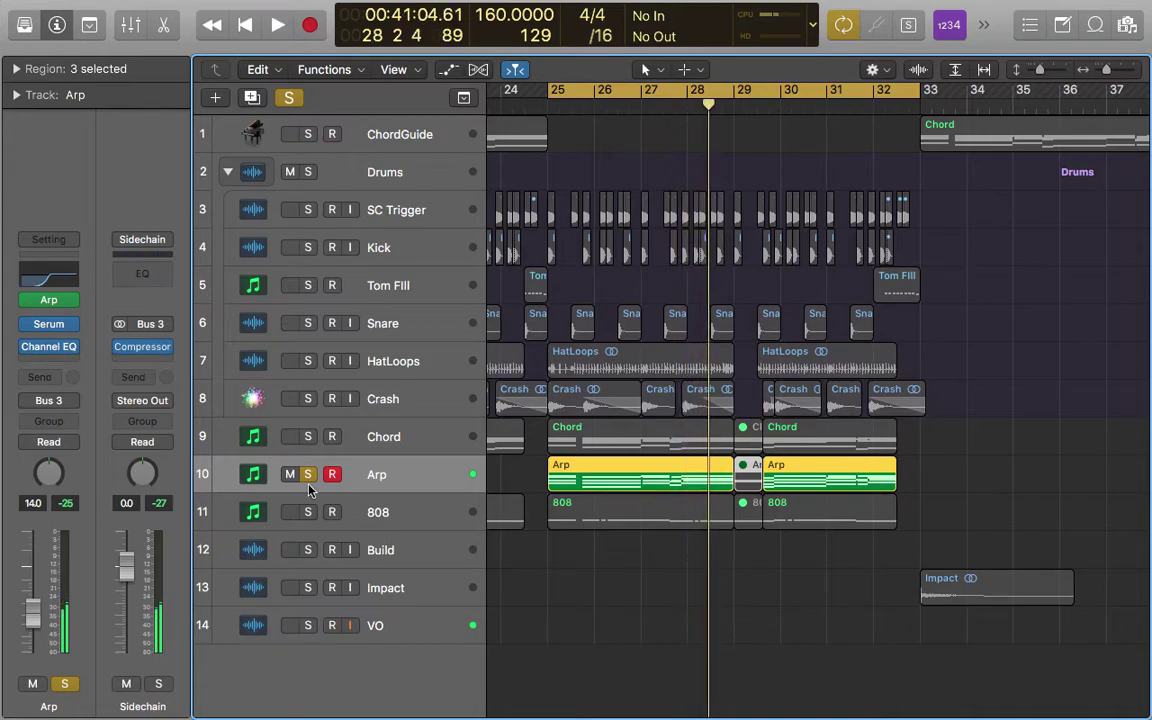
left_click(308, 475)
- Set the loop range to bars 17–25
key("super+Left")
key("super+Left")
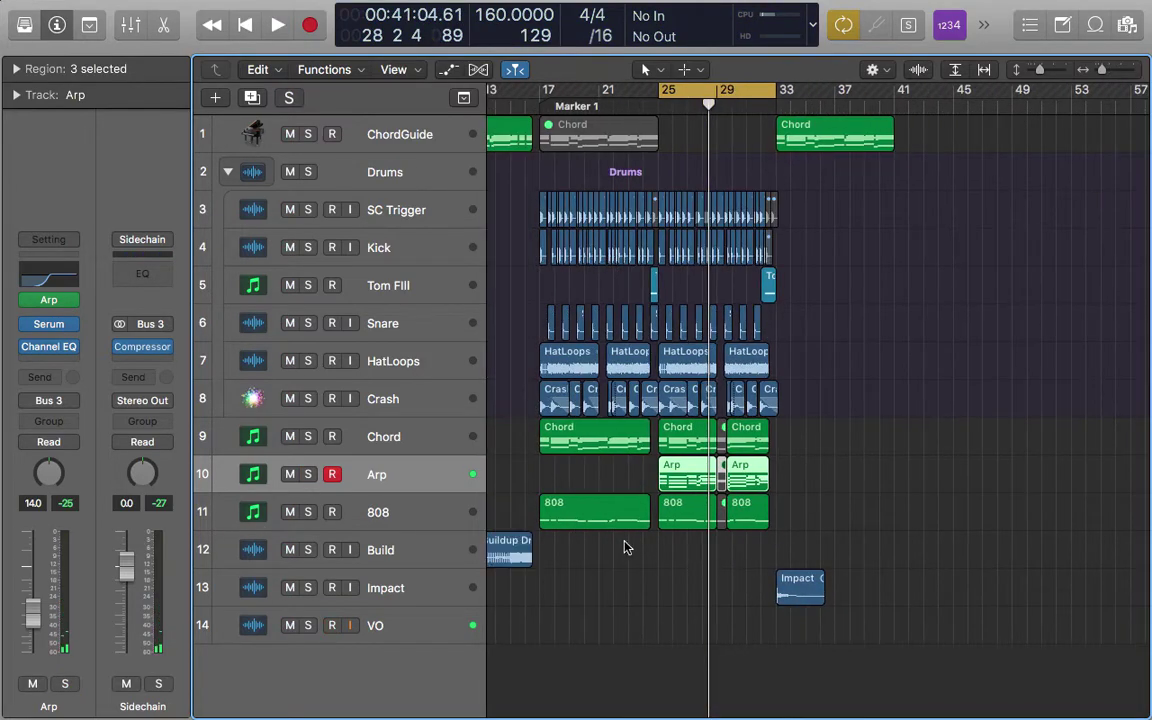
left_click(409, 512)
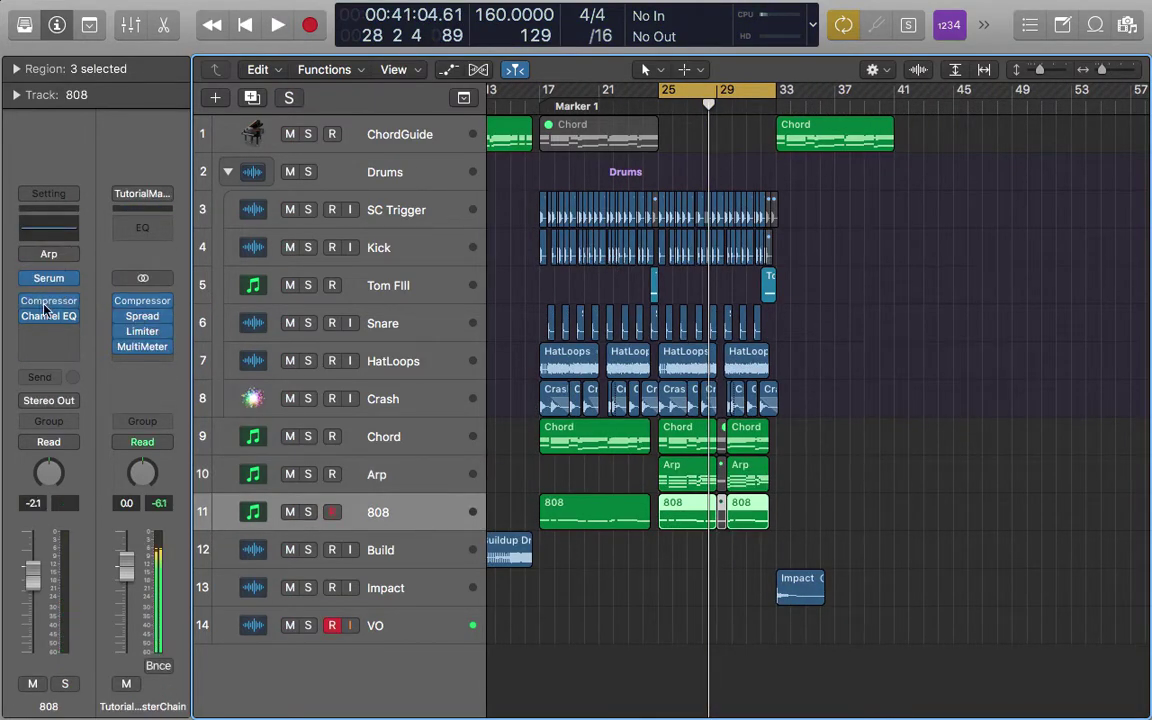
mouse_move(52, 302)
scroll(622, 560, "left", 3)
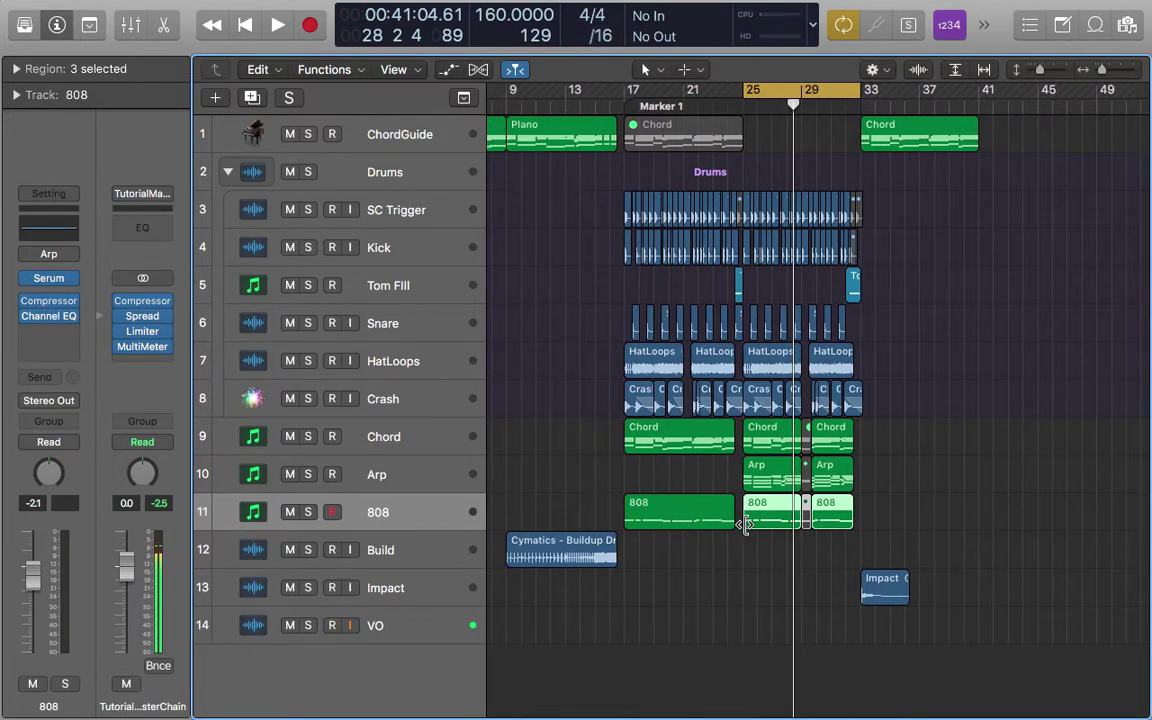
key("super+Right")
key("super+Right")
key("super+Left")
key("super+Left")
key("super+Left")
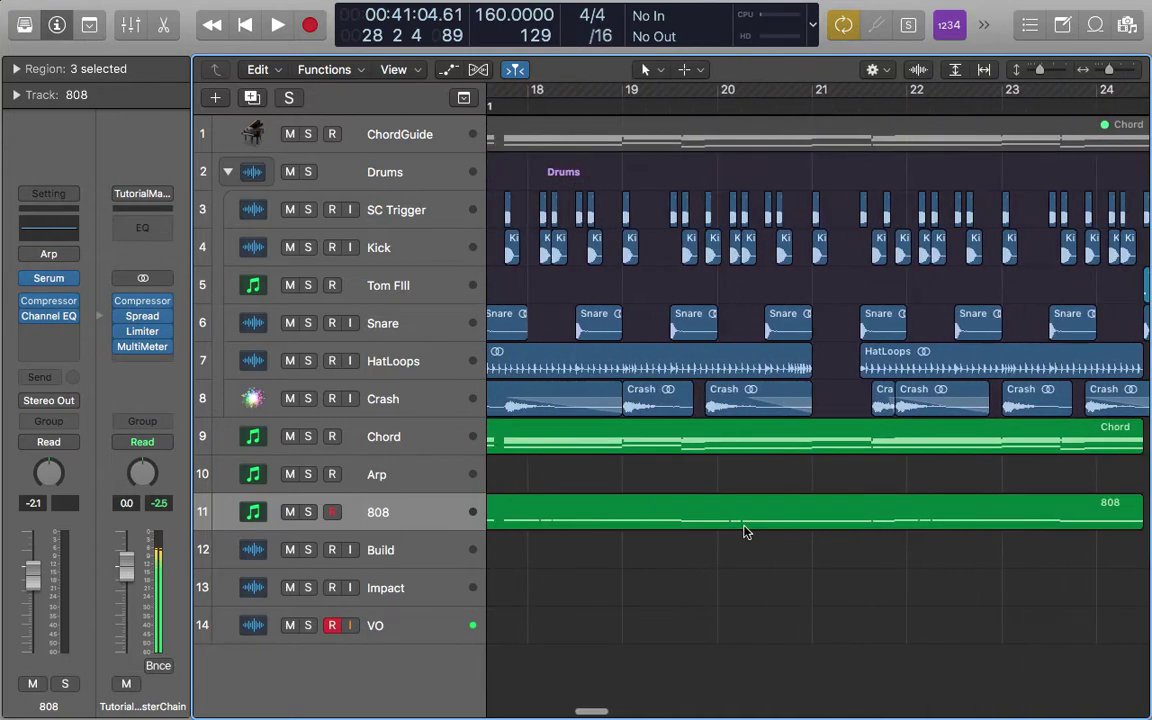
left_click(390, 257)
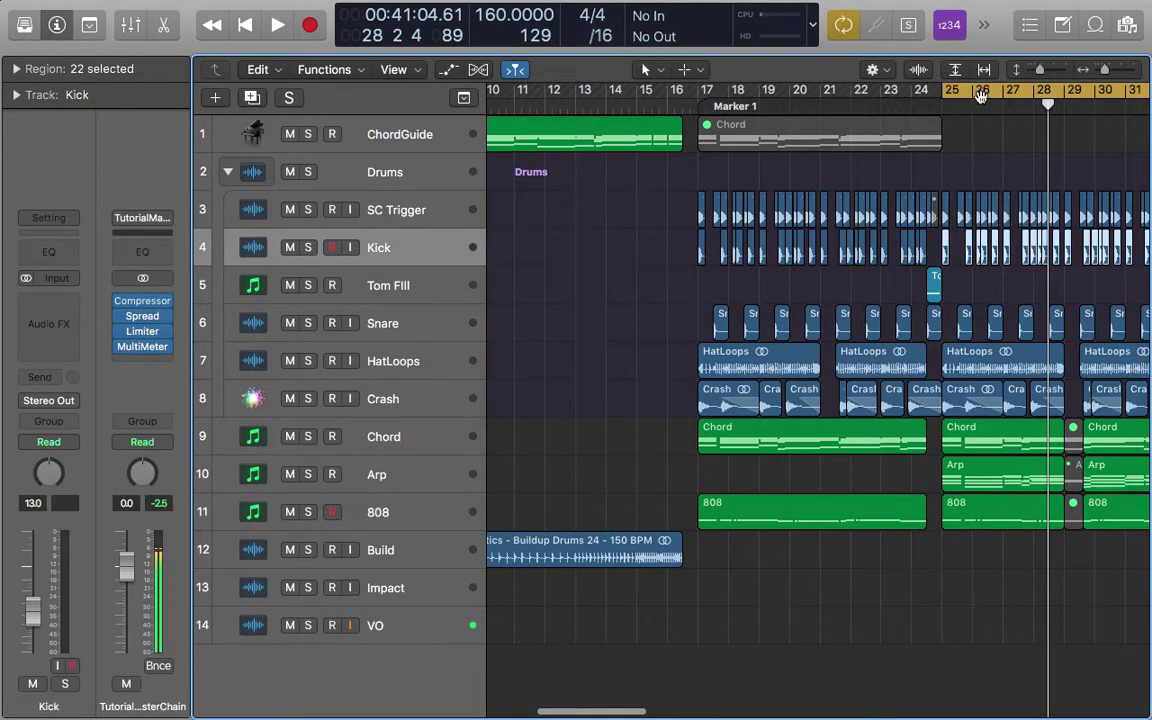
left_click_drag(982, 91, 738, 92)
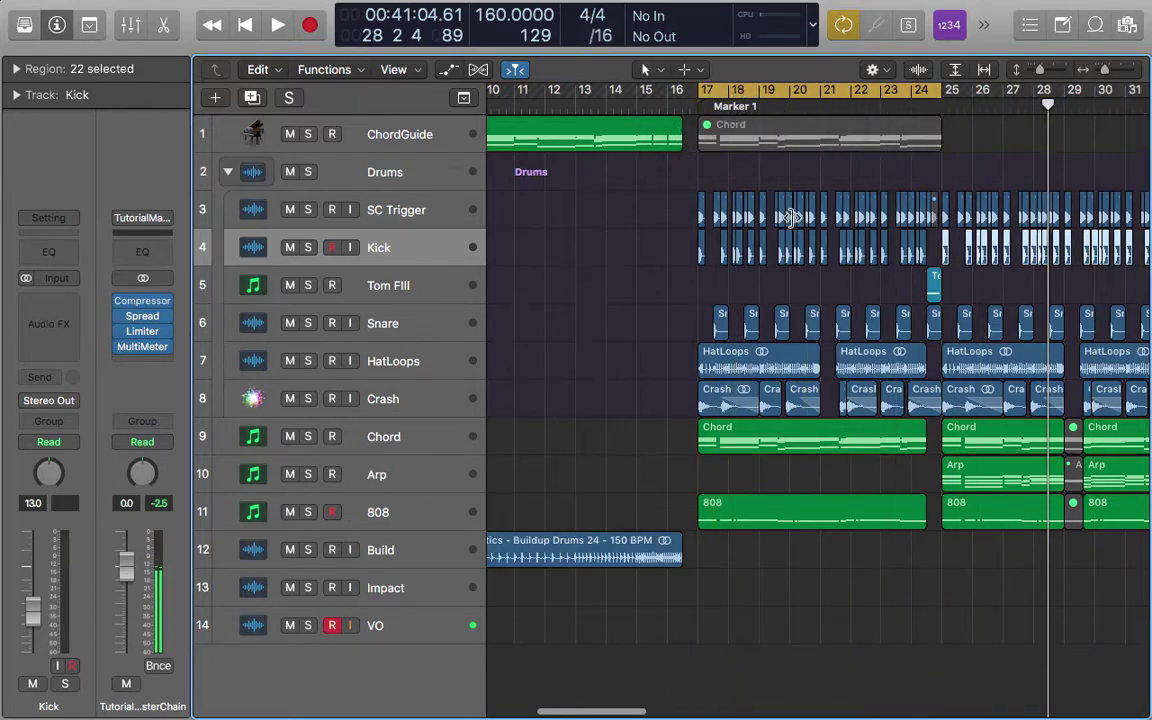
- Solo the 808 and Kick tracks together and play from the loop start
left_click(382, 514)
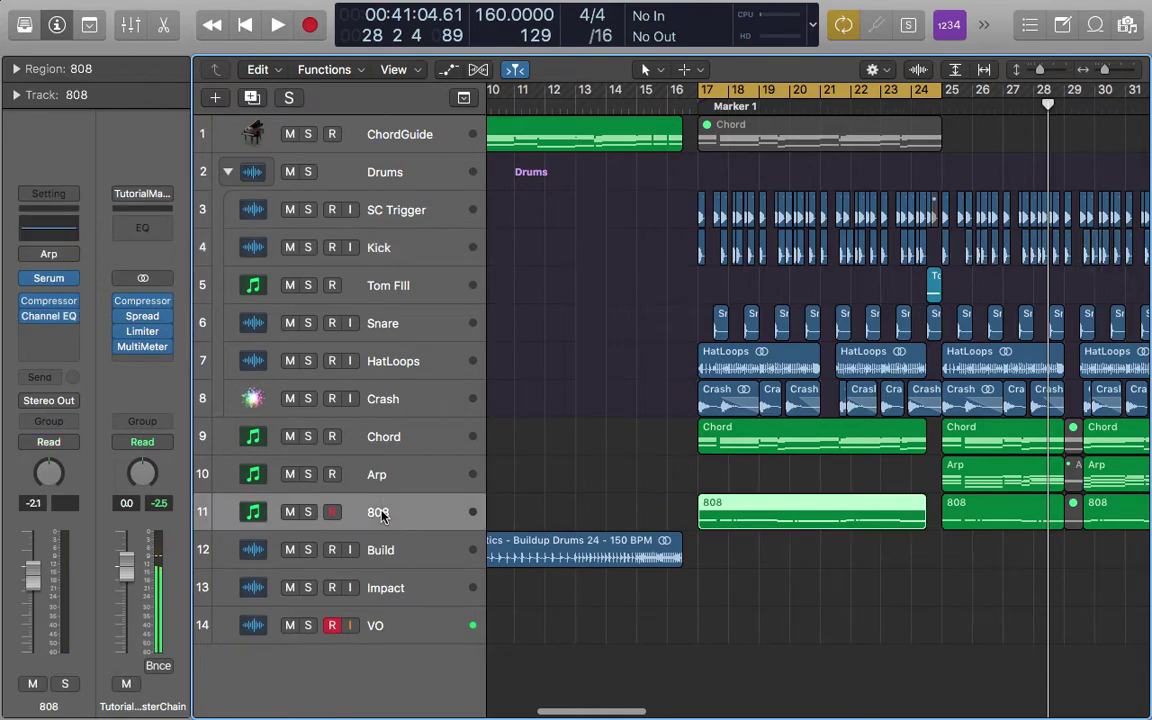
left_click(309, 514)
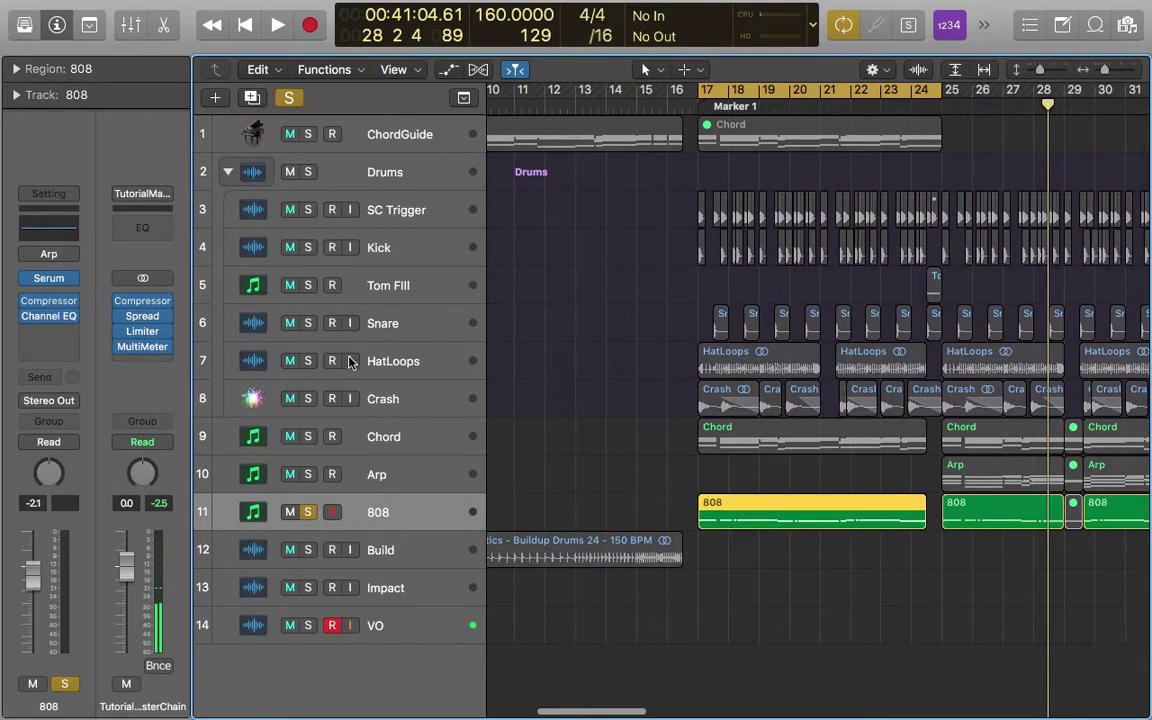
left_click(309, 248)
key("space")
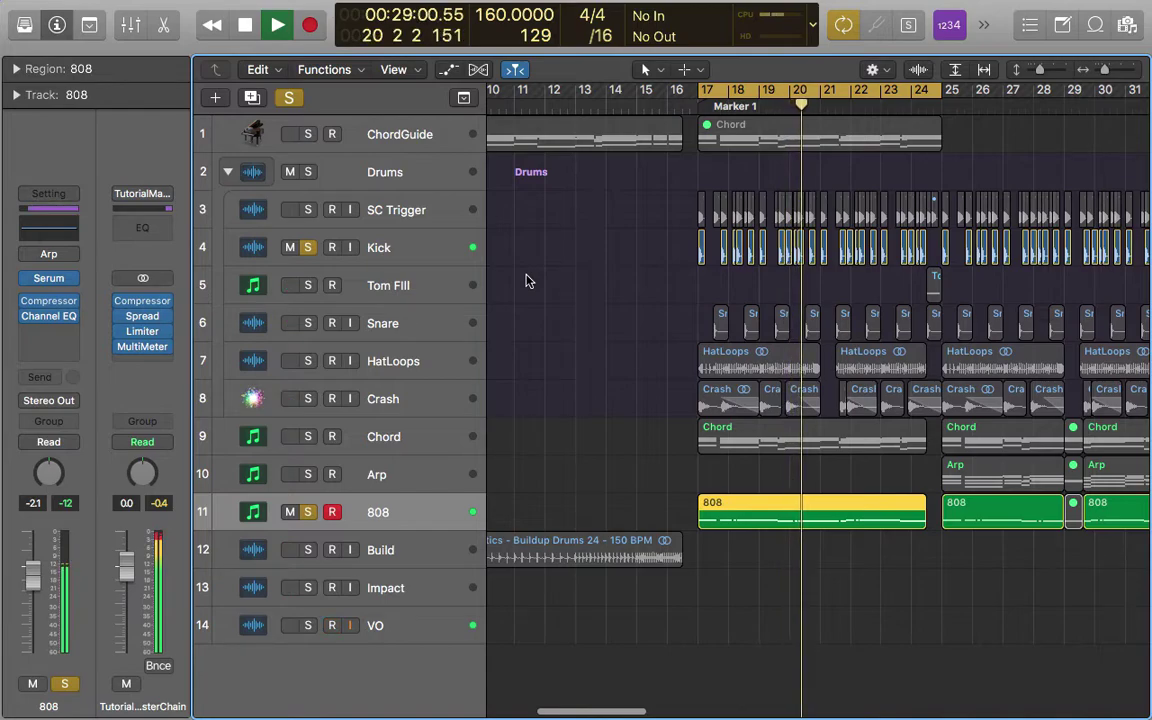
- Stop playback, clear all track solos, and record-enable the VO track
key("space")
left_click(289, 98)
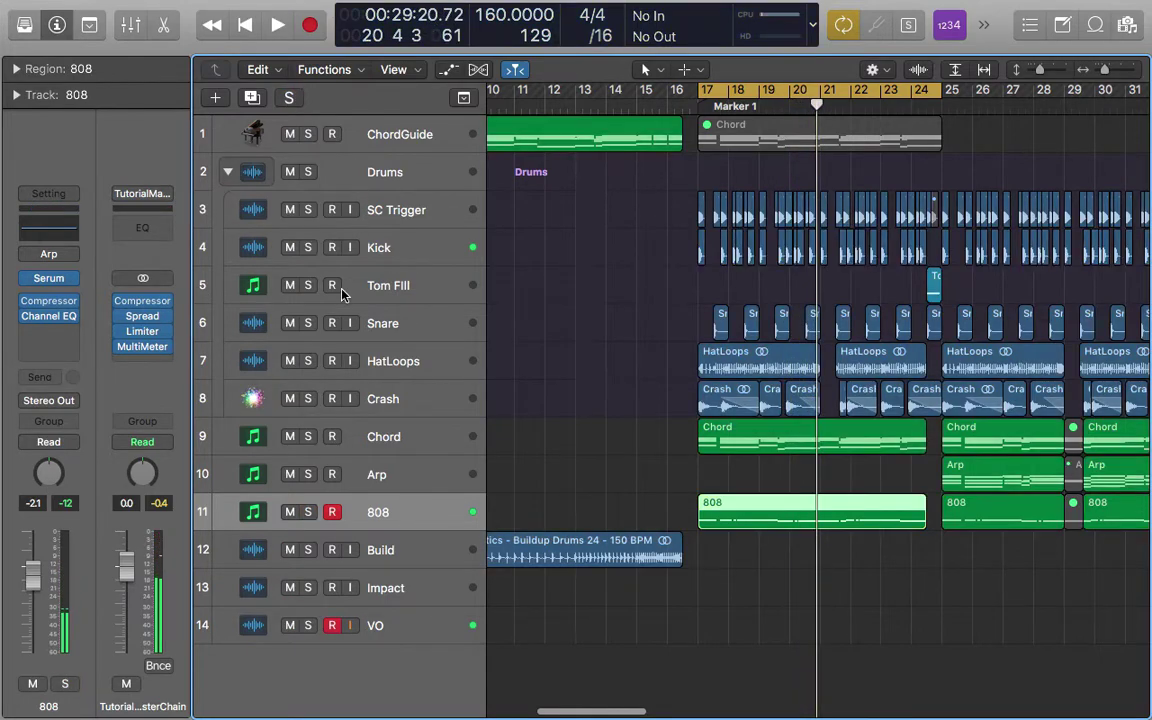
left_click(332, 625)
scroll(665, 478, "down", 5)
scroll(810, 465, "up", 6)
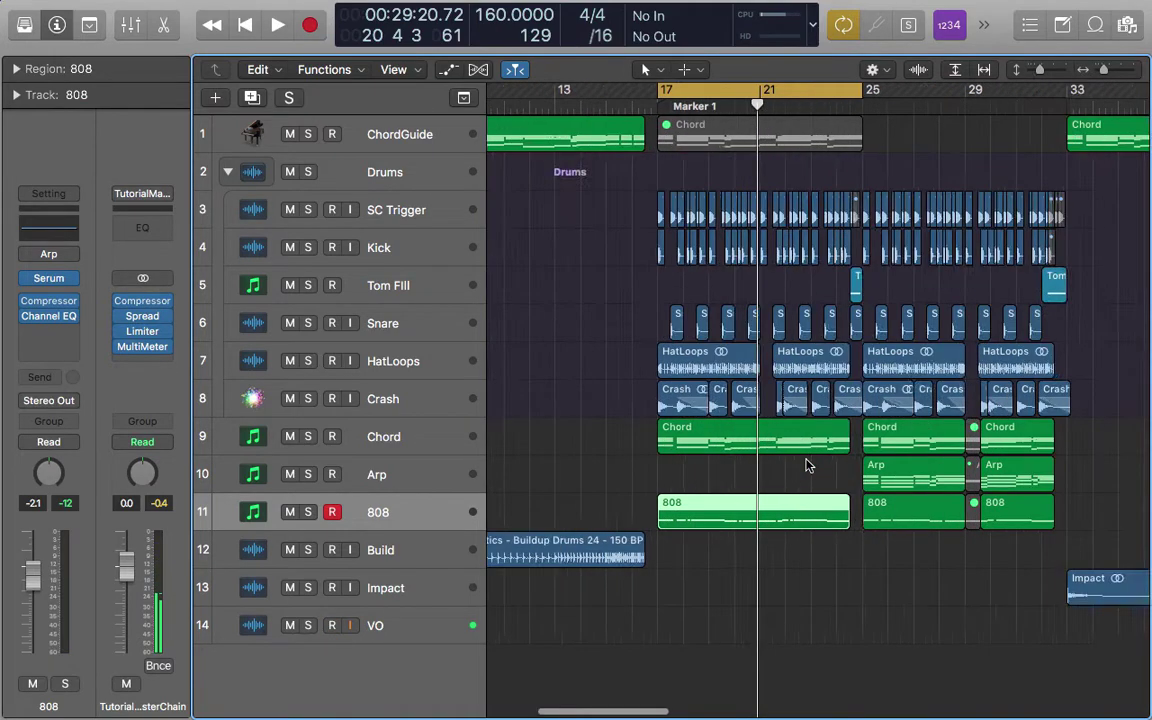
scroll(808, 465, "down", 4)
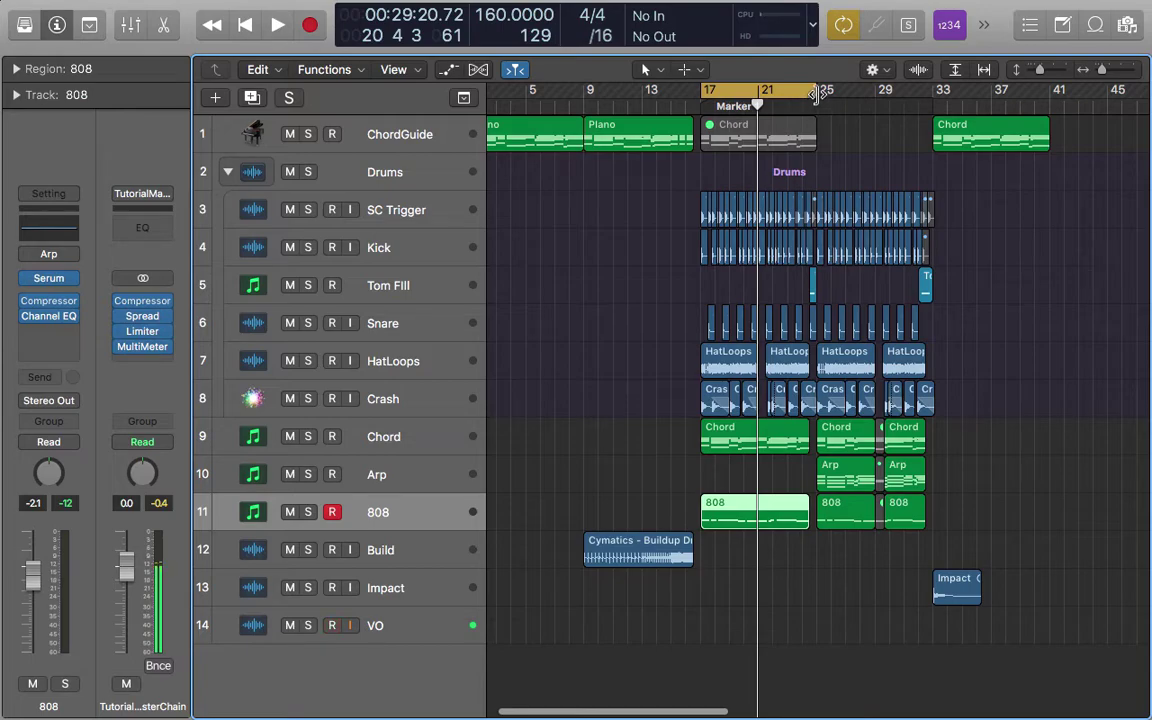
- Extend the loop end to bar 33, collapse the Drums stack, and play the loop
left_click_drag(818, 92, 943, 92)
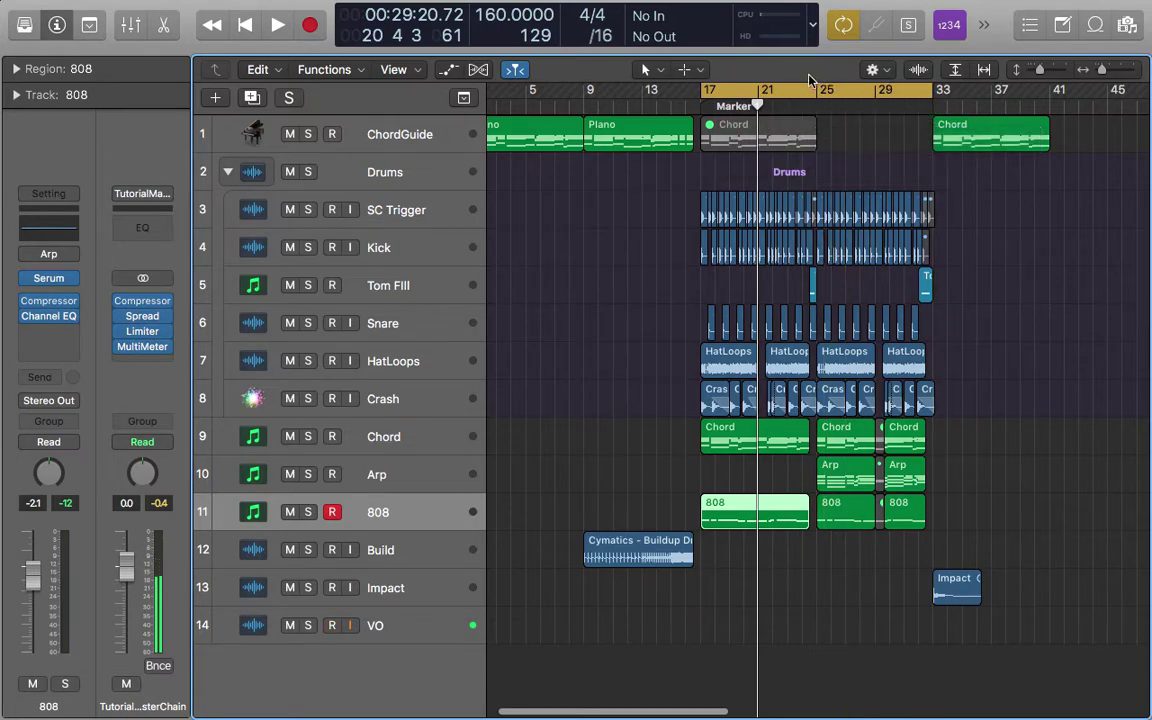
left_click(228, 173)
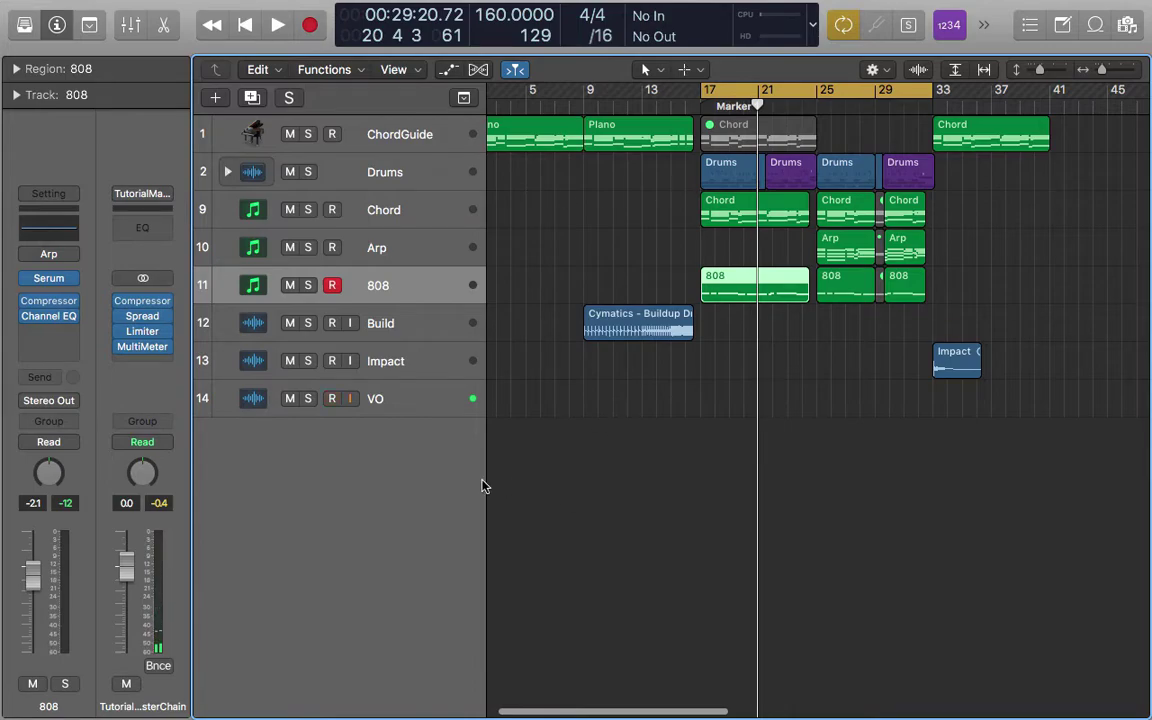
key("space")
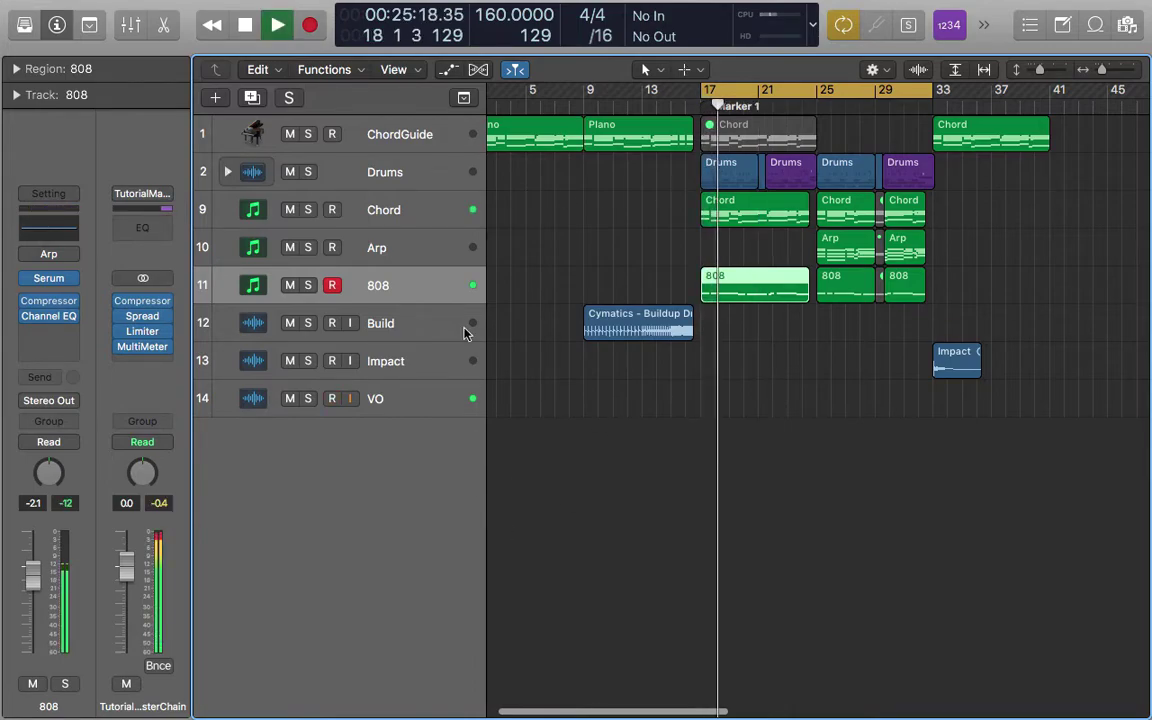
left_click(420, 210)
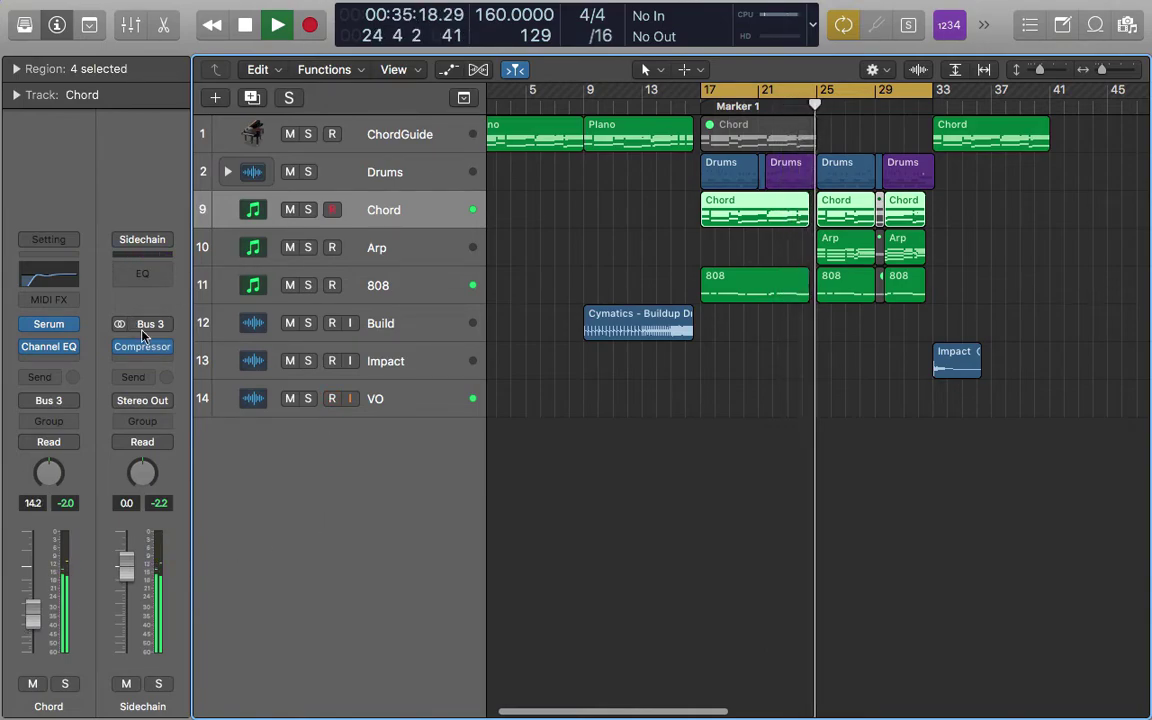
- Set the Chord Serum's OSC B warp to Sync (Window 1/2) at about 3.9%, then close Serum
left_click(50, 325)
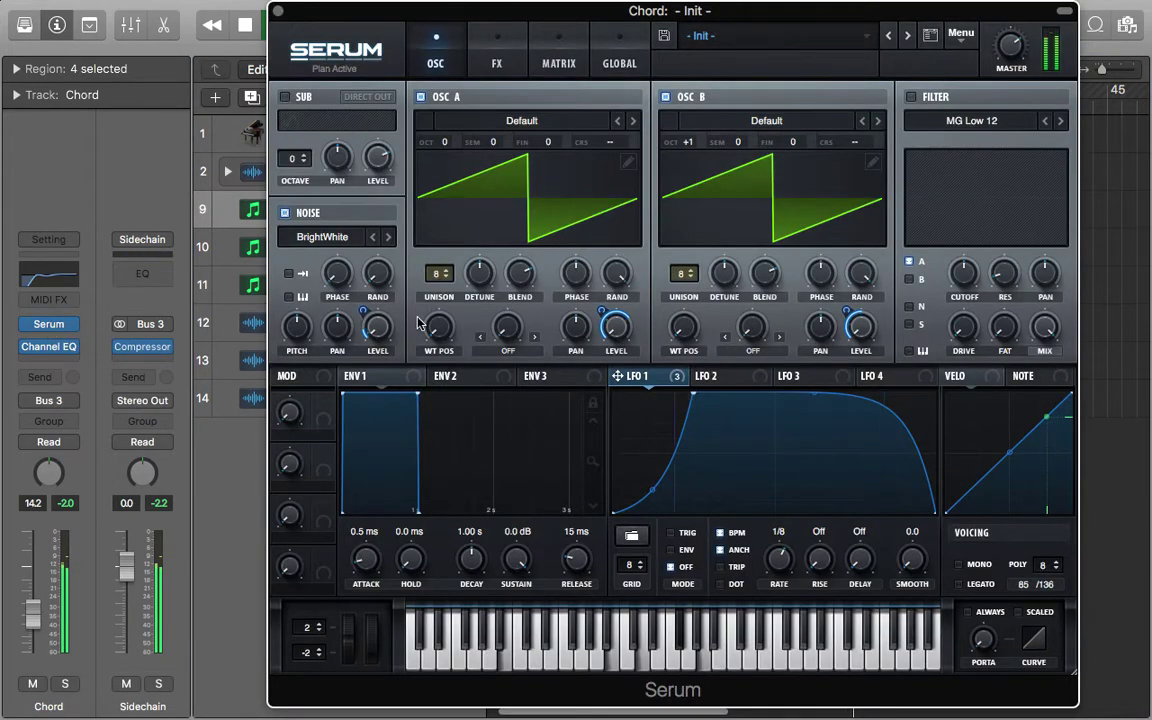
left_click(758, 354)
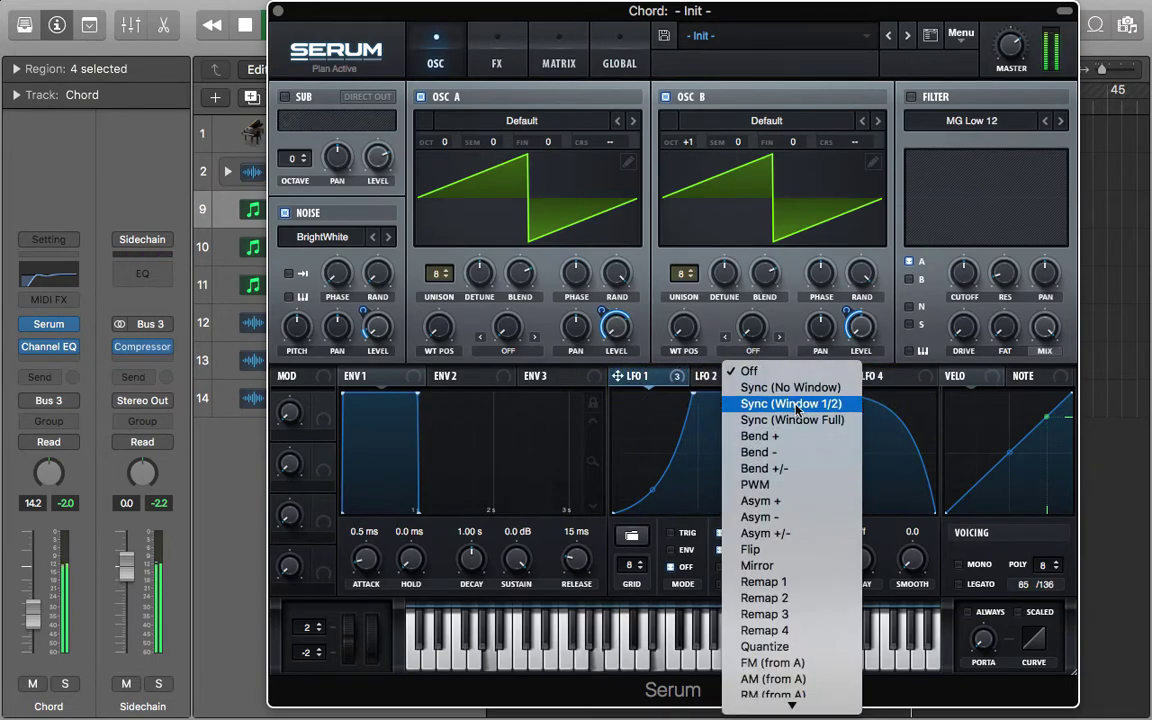
left_click(800, 404)
left_click_drag(752, 332, 755, 247)
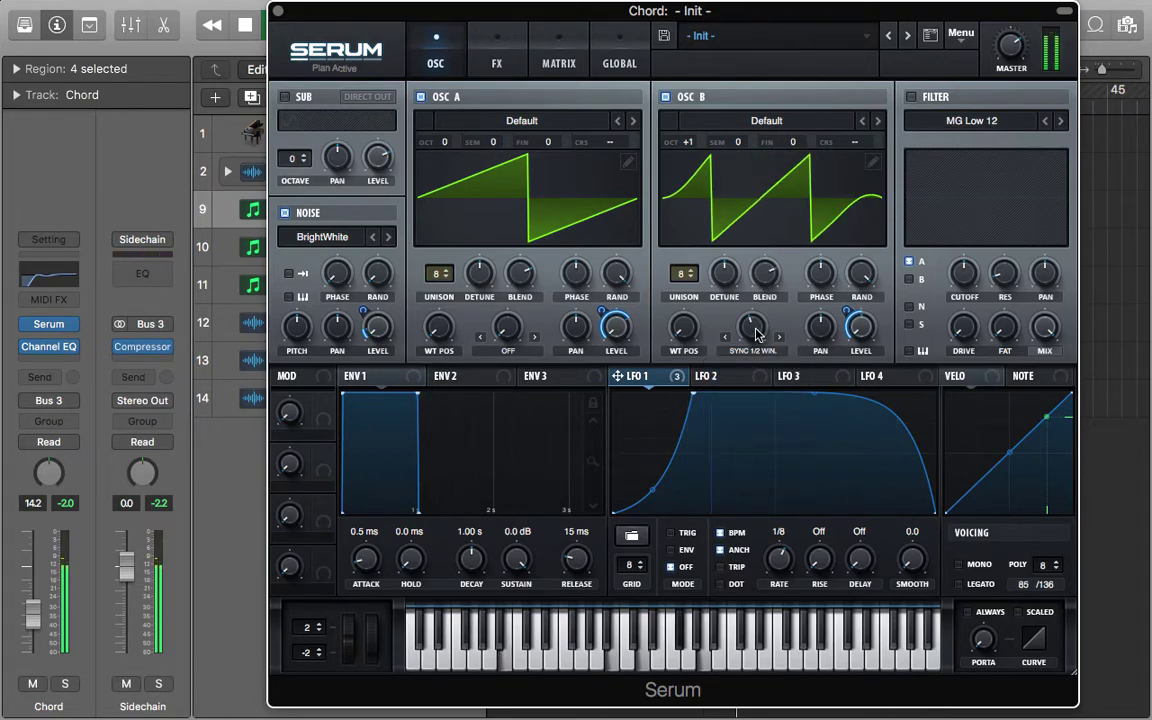
mouse_move(755, 335)
left_mouse_down()
mouse_move(761, 310)
mouse_move(752, 345)
left_mouse_up()
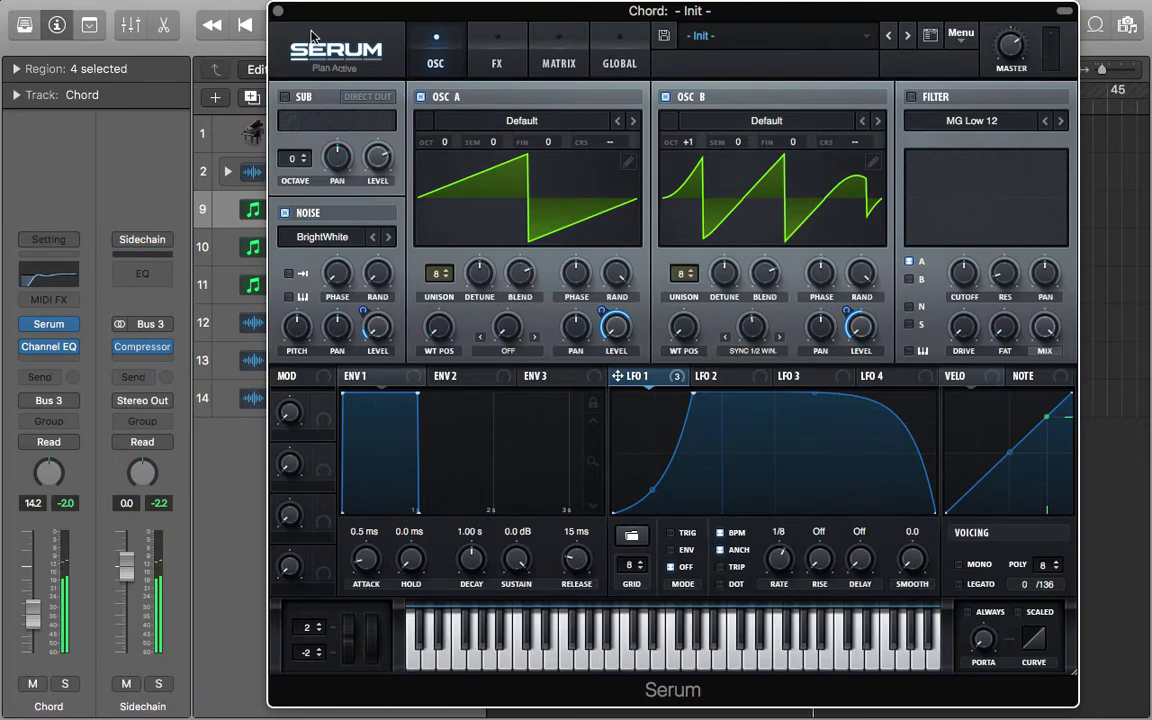
left_click(277, 11)
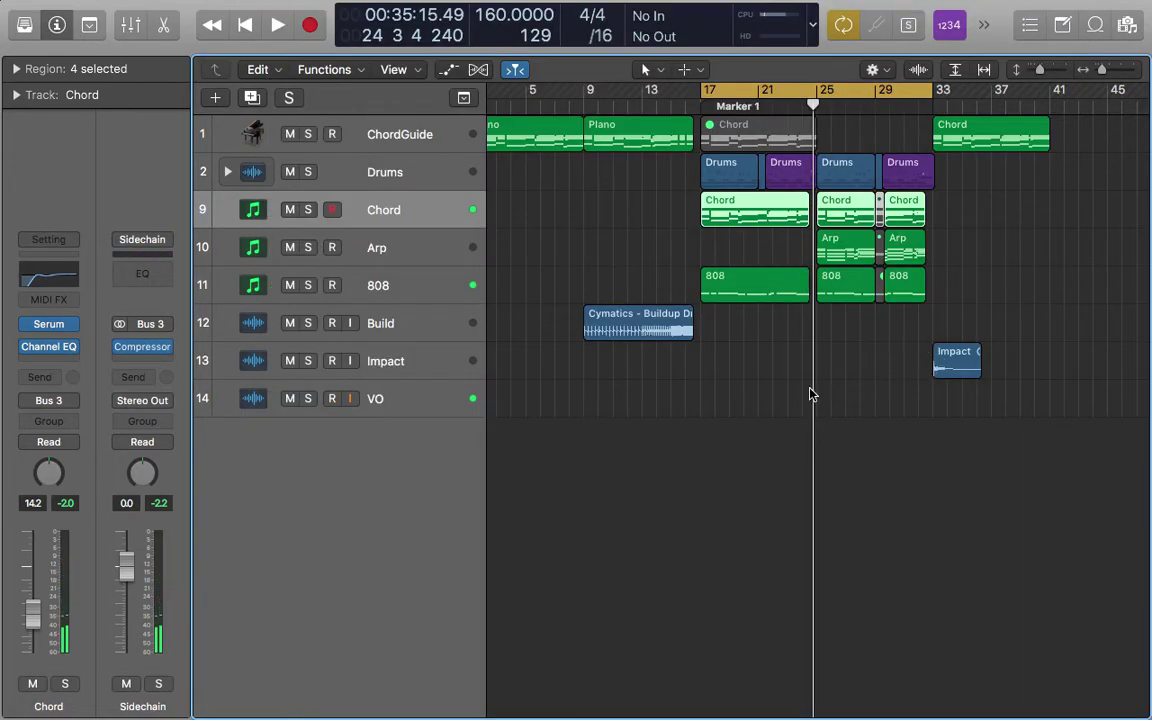
- Zoom in around bar 17 and check the Arp track's Arpeggiator settings
key("z")
scroll(1010, 396, "right", 5)
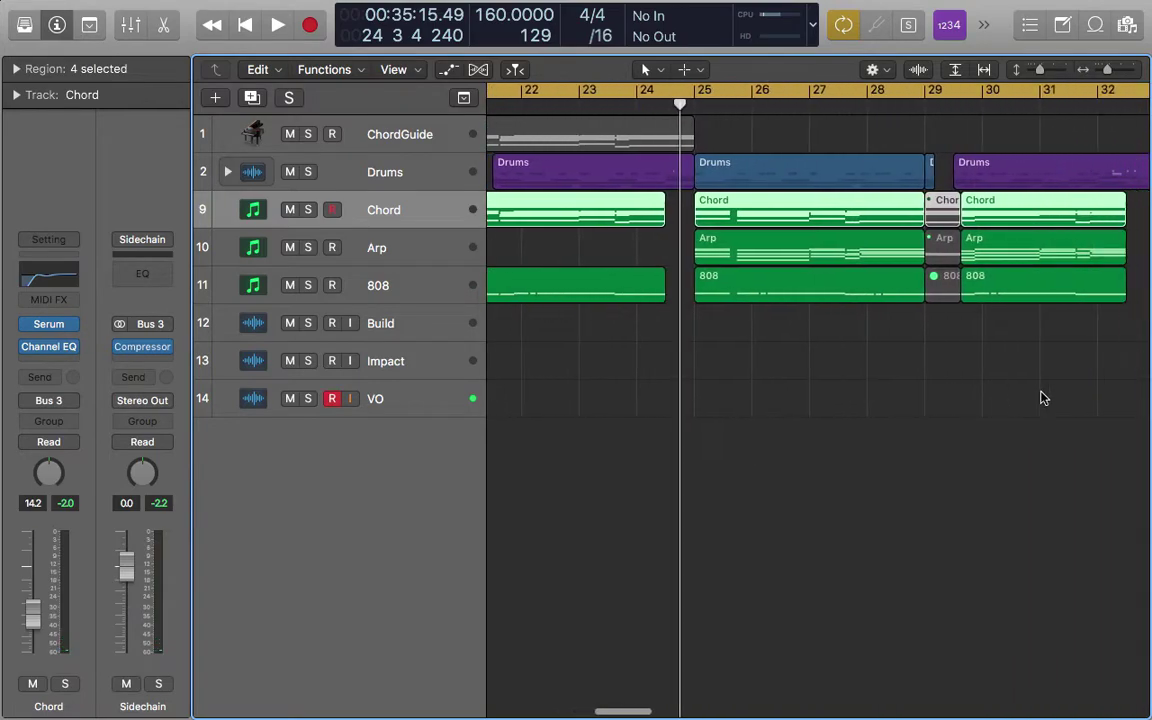
scroll(838, 385, "left", 4)
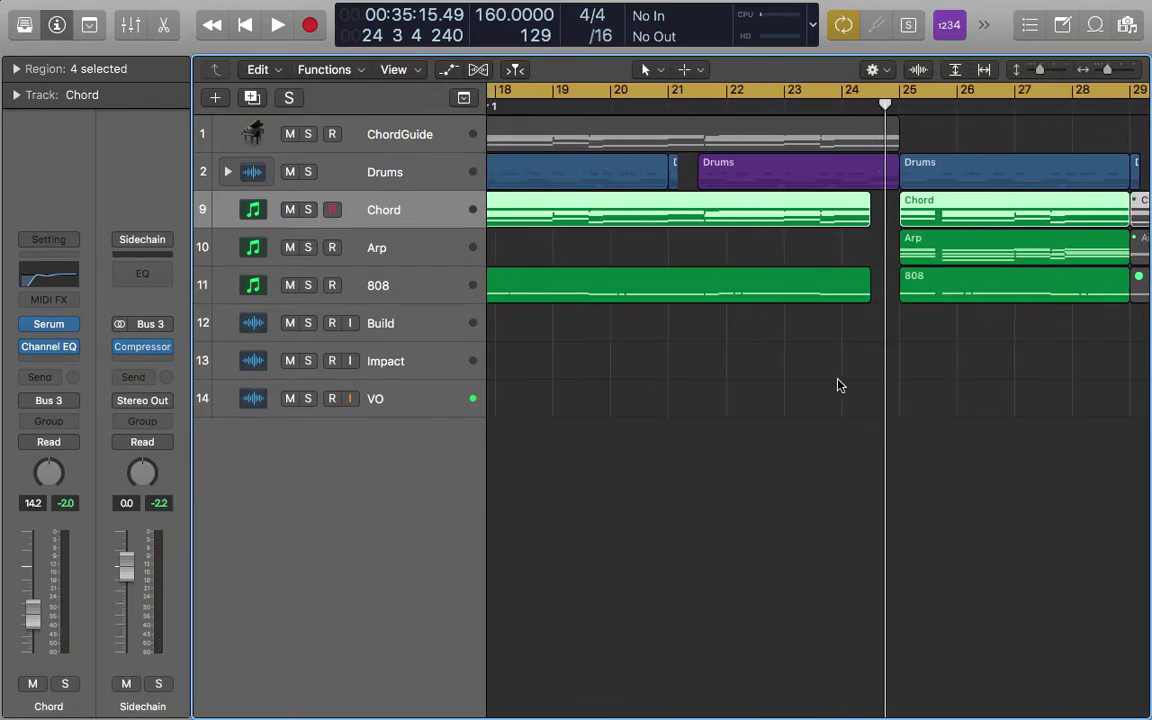
left_click(393, 243)
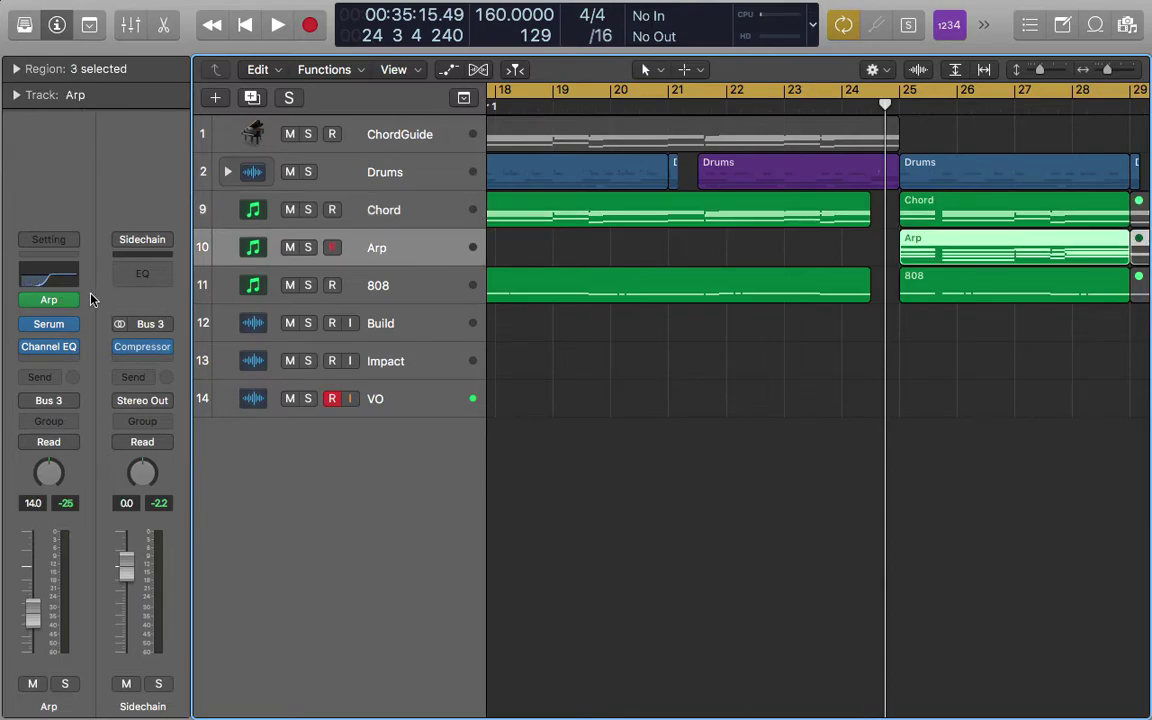
left_click(50, 302)
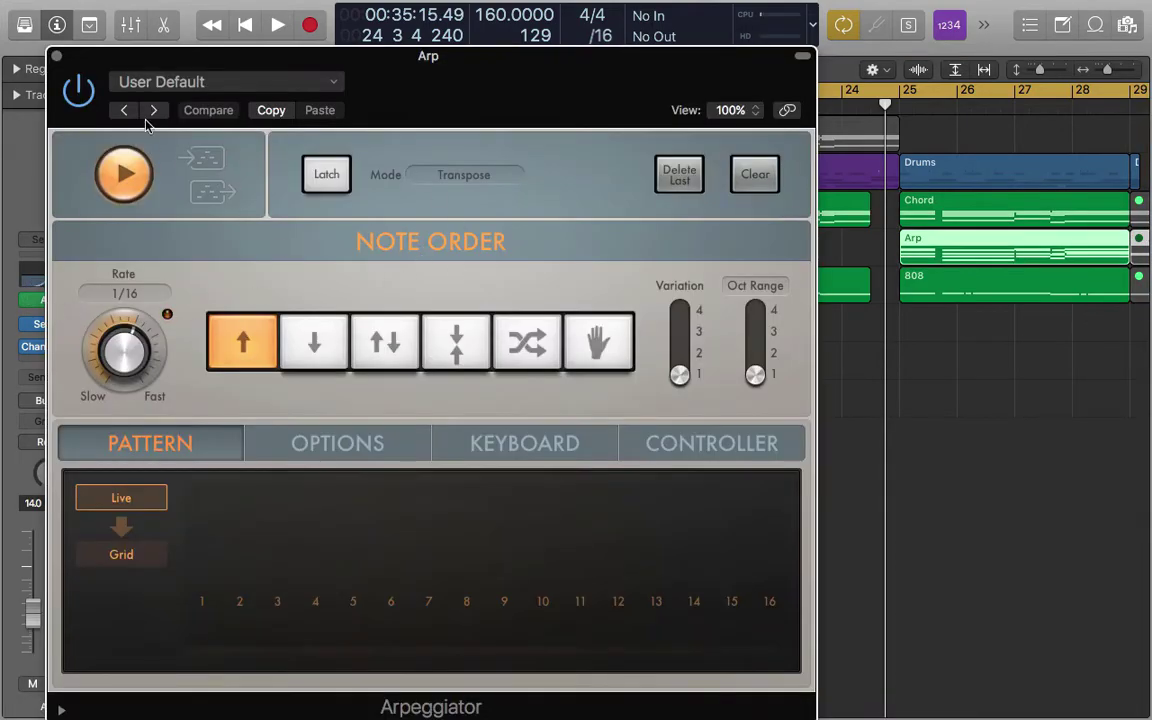
left_click(57, 57)
- Select 808, re-expand the Drums stack, select Drums, and turn the loop range off
scroll(745, 383, "left", 5)
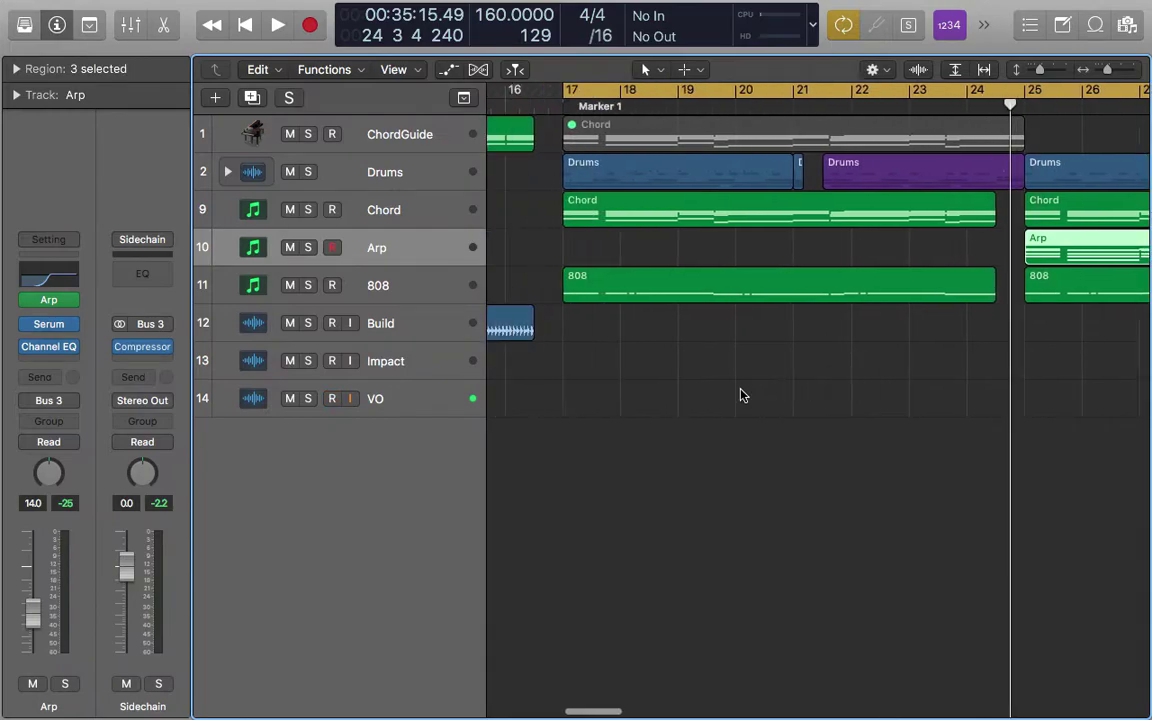
left_click(423, 288)
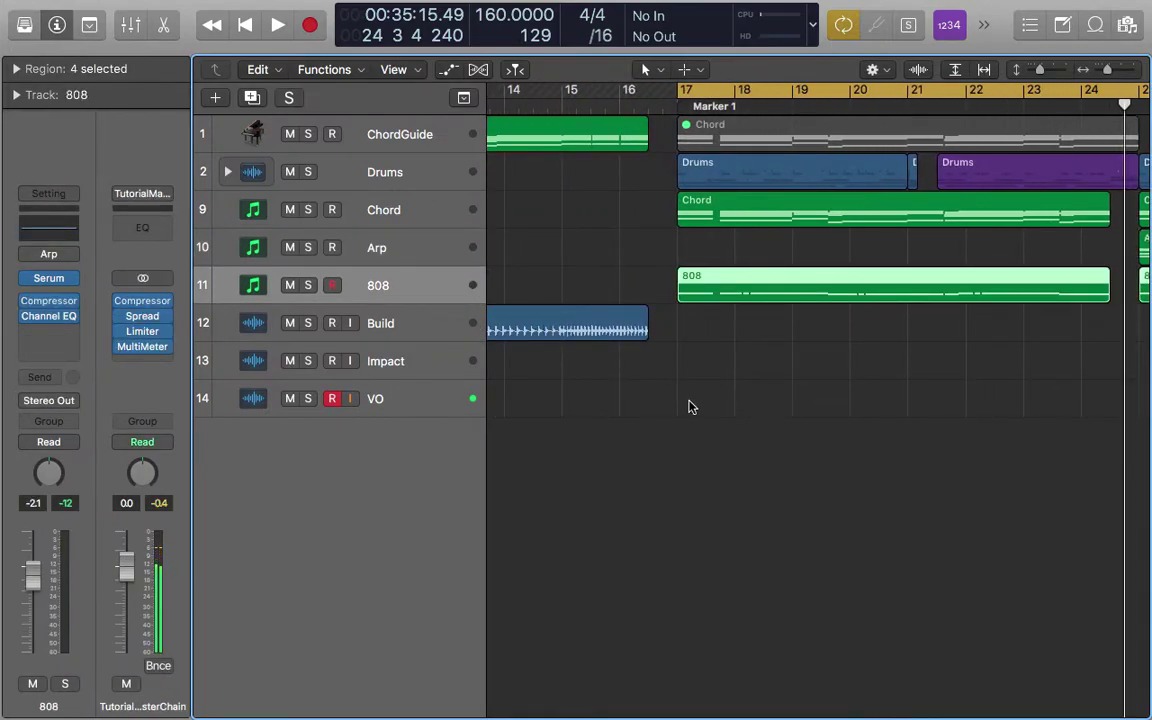
key("super+Left")
key("super+Left")
key("super+Left")
key("super+Right")
key("super+Right")
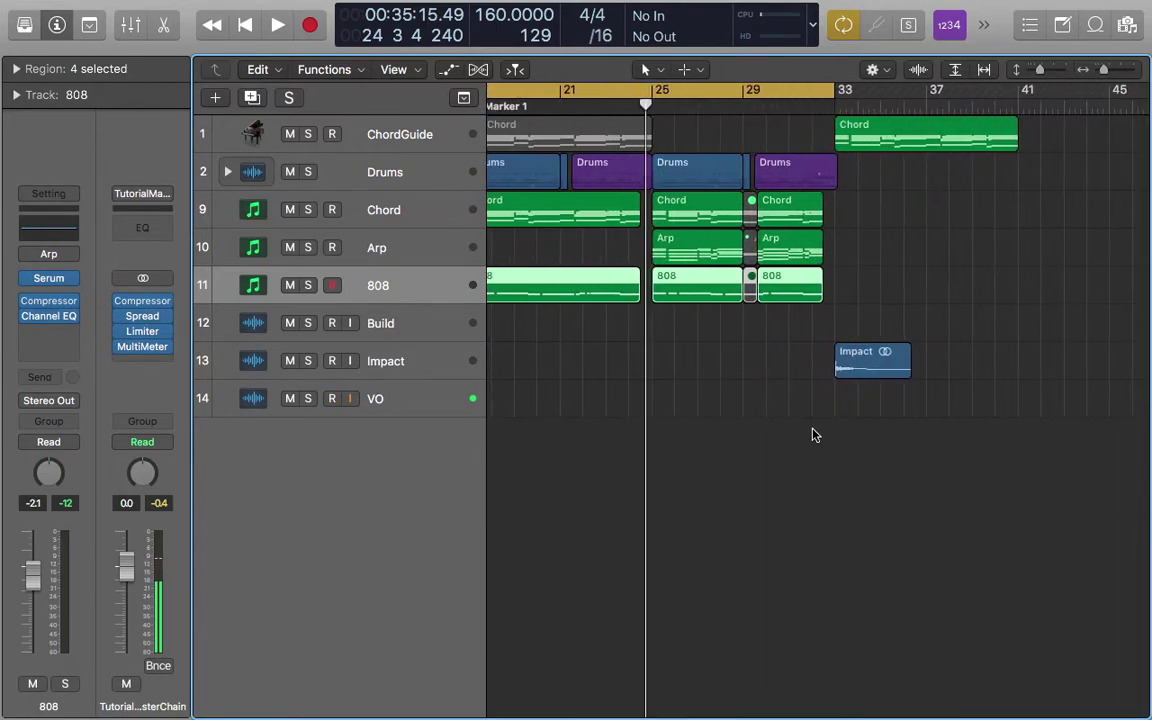
left_click(227, 172)
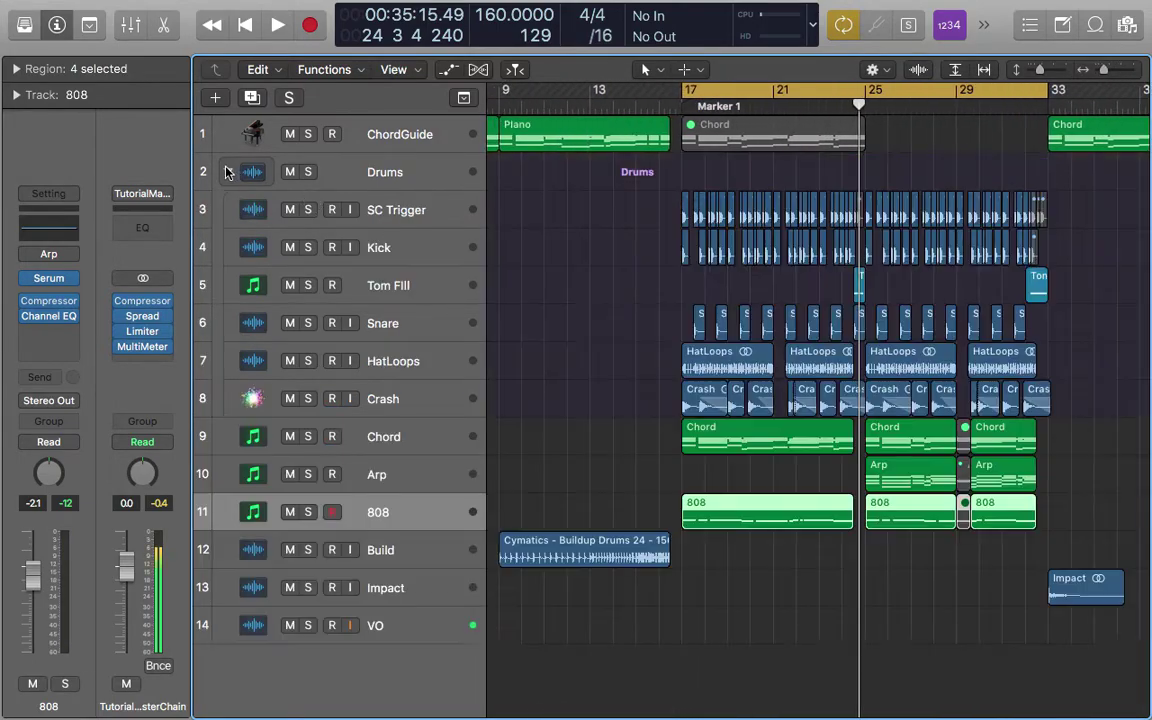
left_click(405, 174)
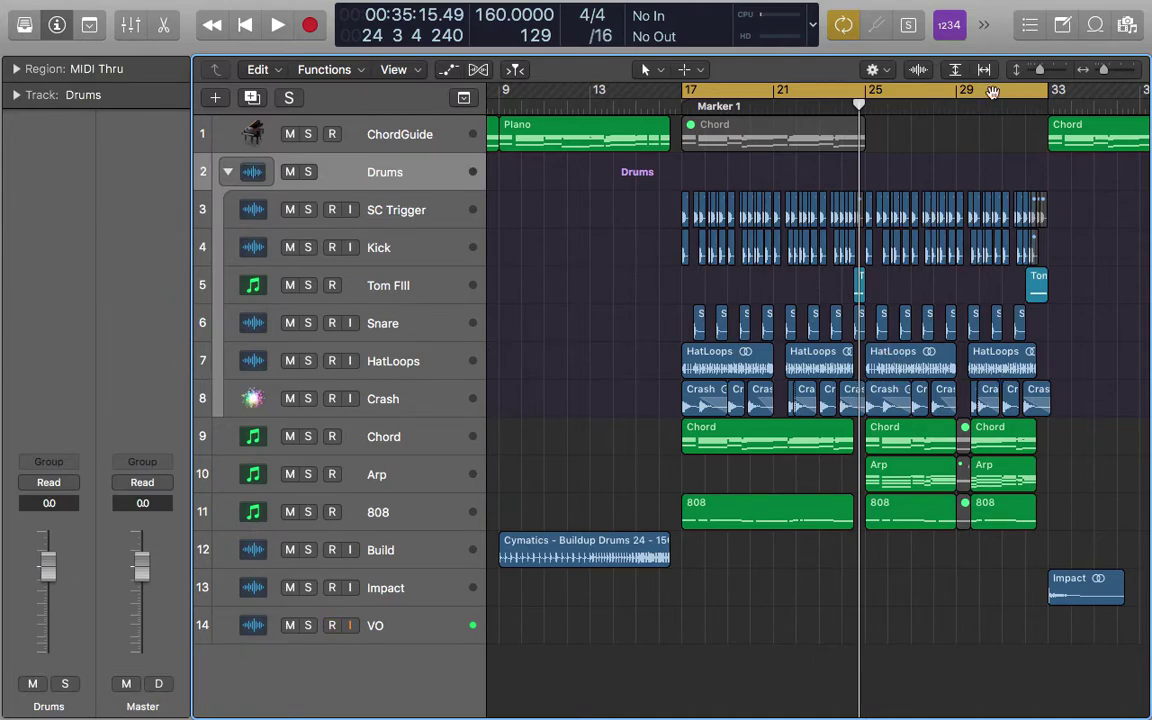
left_click(948, 89)
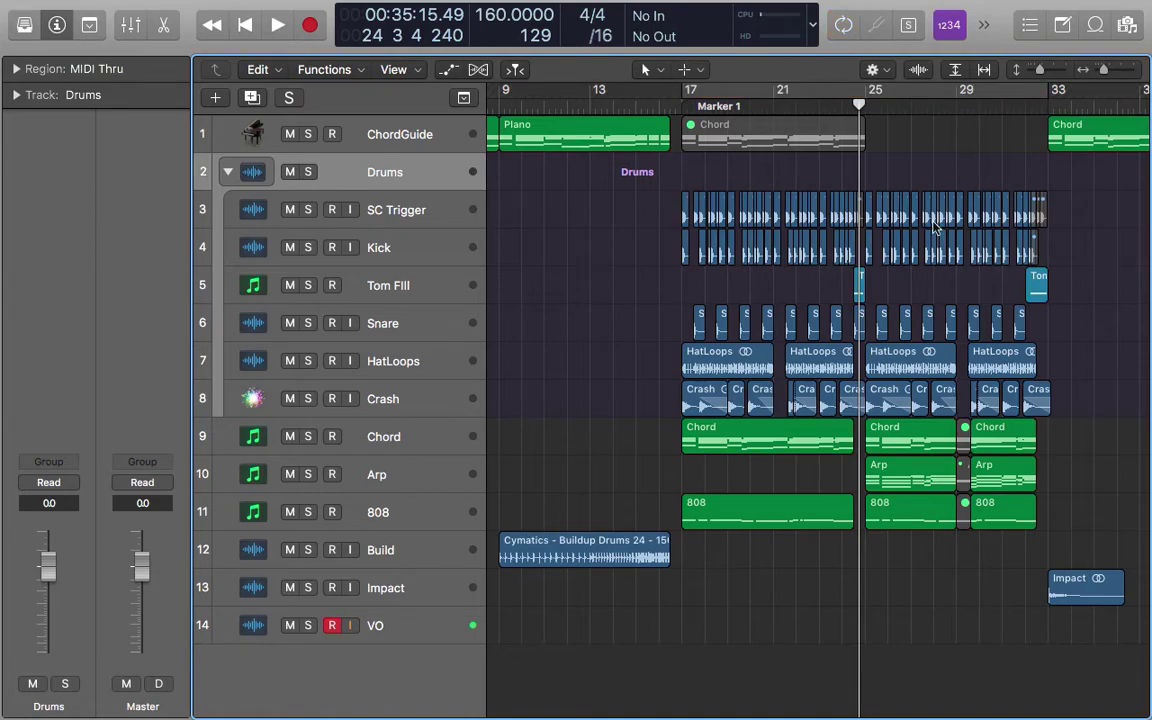